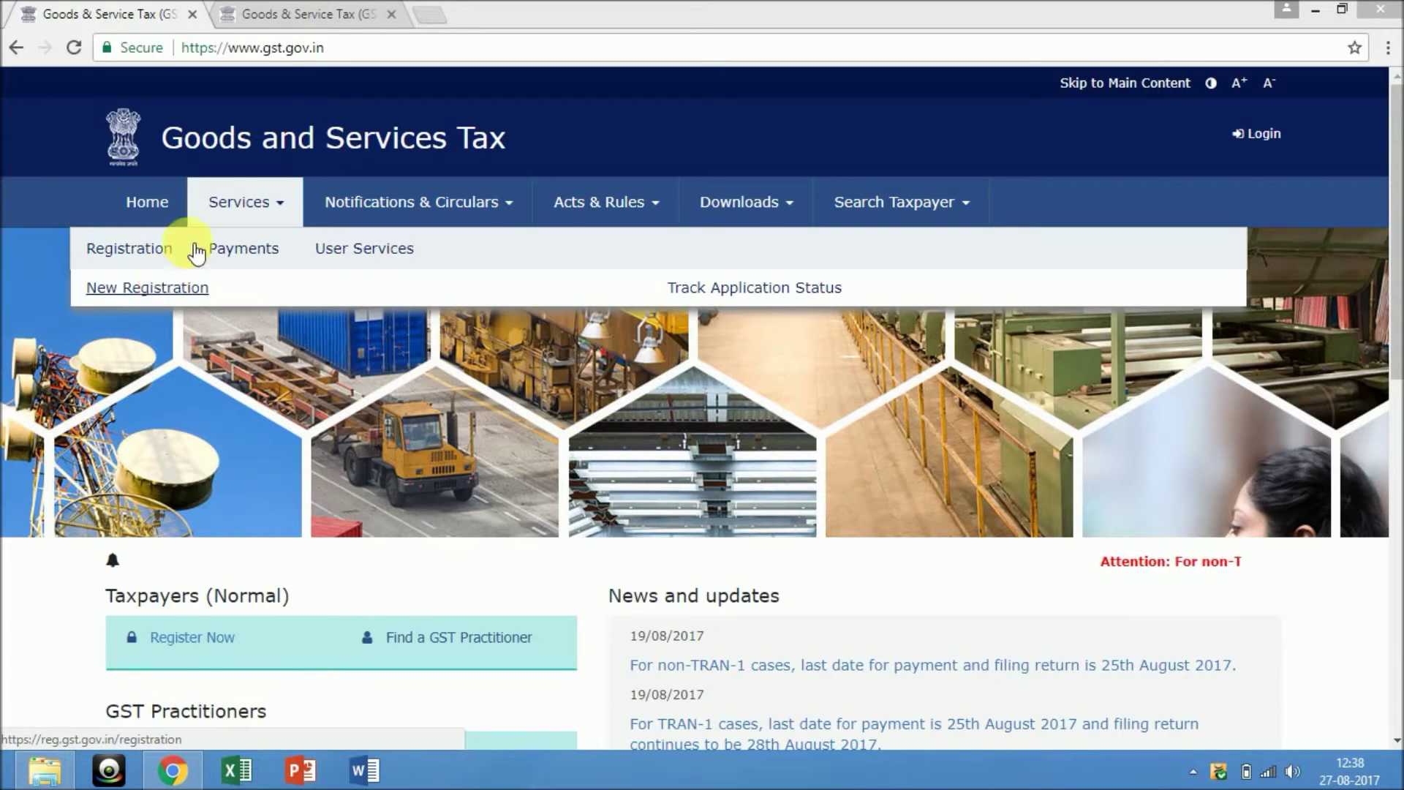
Bring up the filled Rajasthan registration form and review it down to the captcha and PROCEED
click(304, 14)
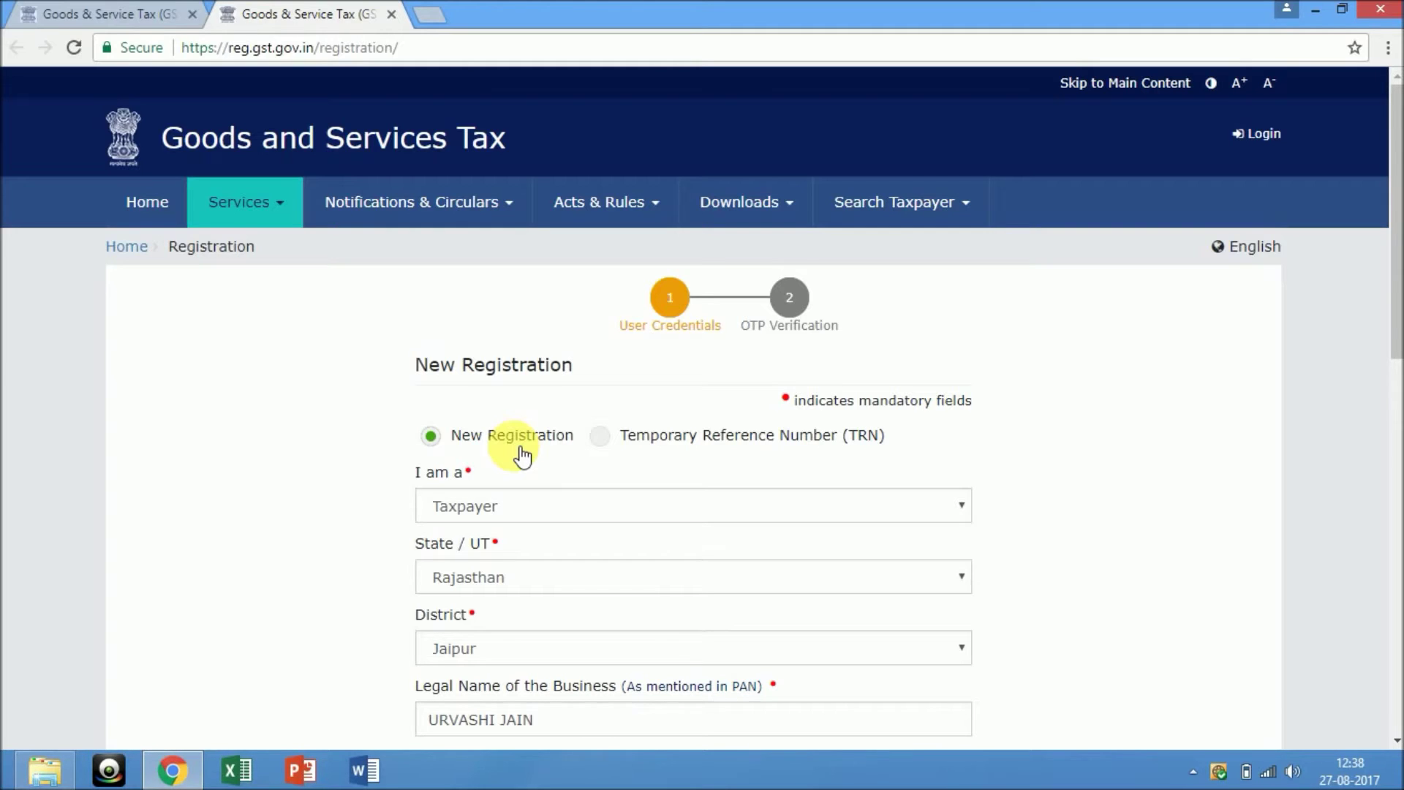
scroll(514, 448, down, 1)
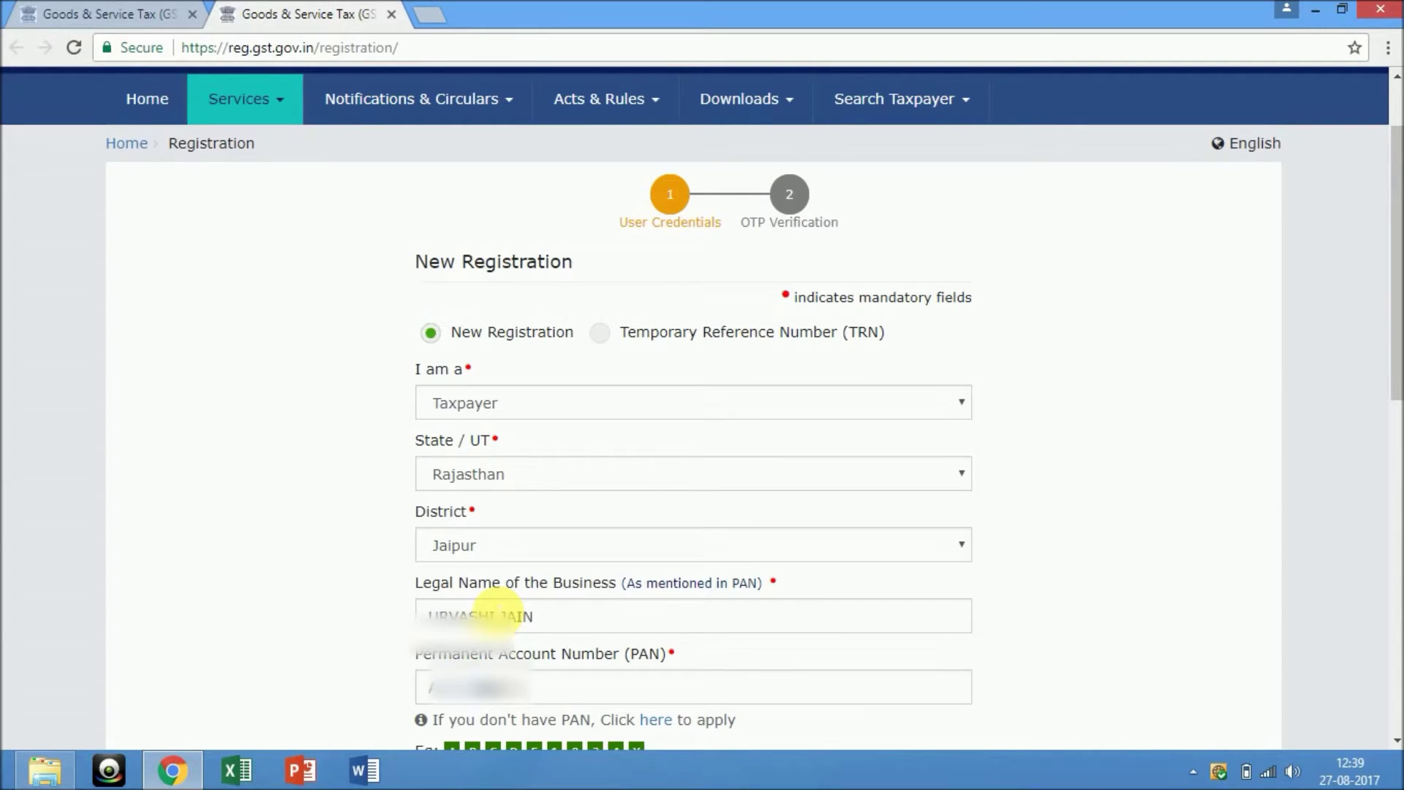
scroll(497, 617, down, 1)
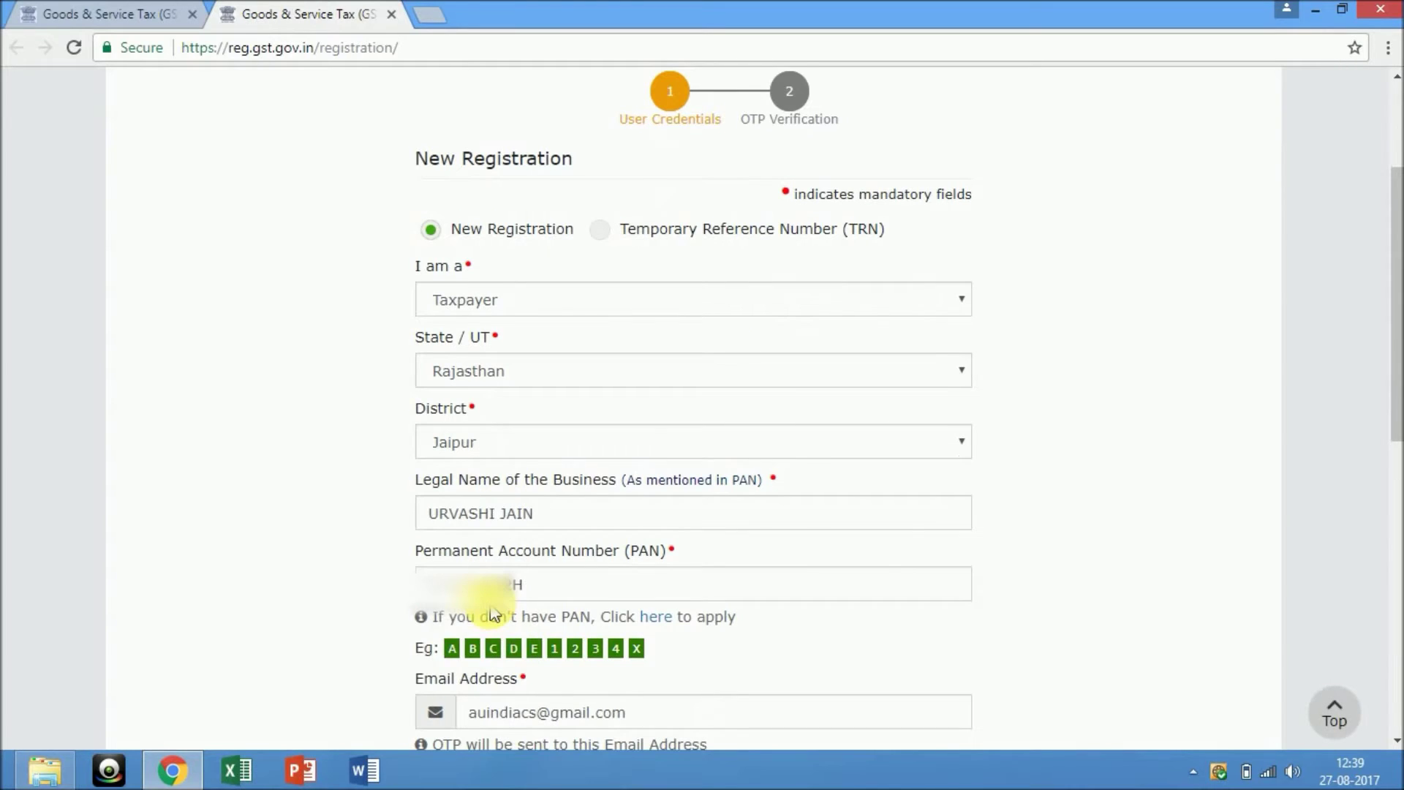
scroll(495, 612, down, 1)
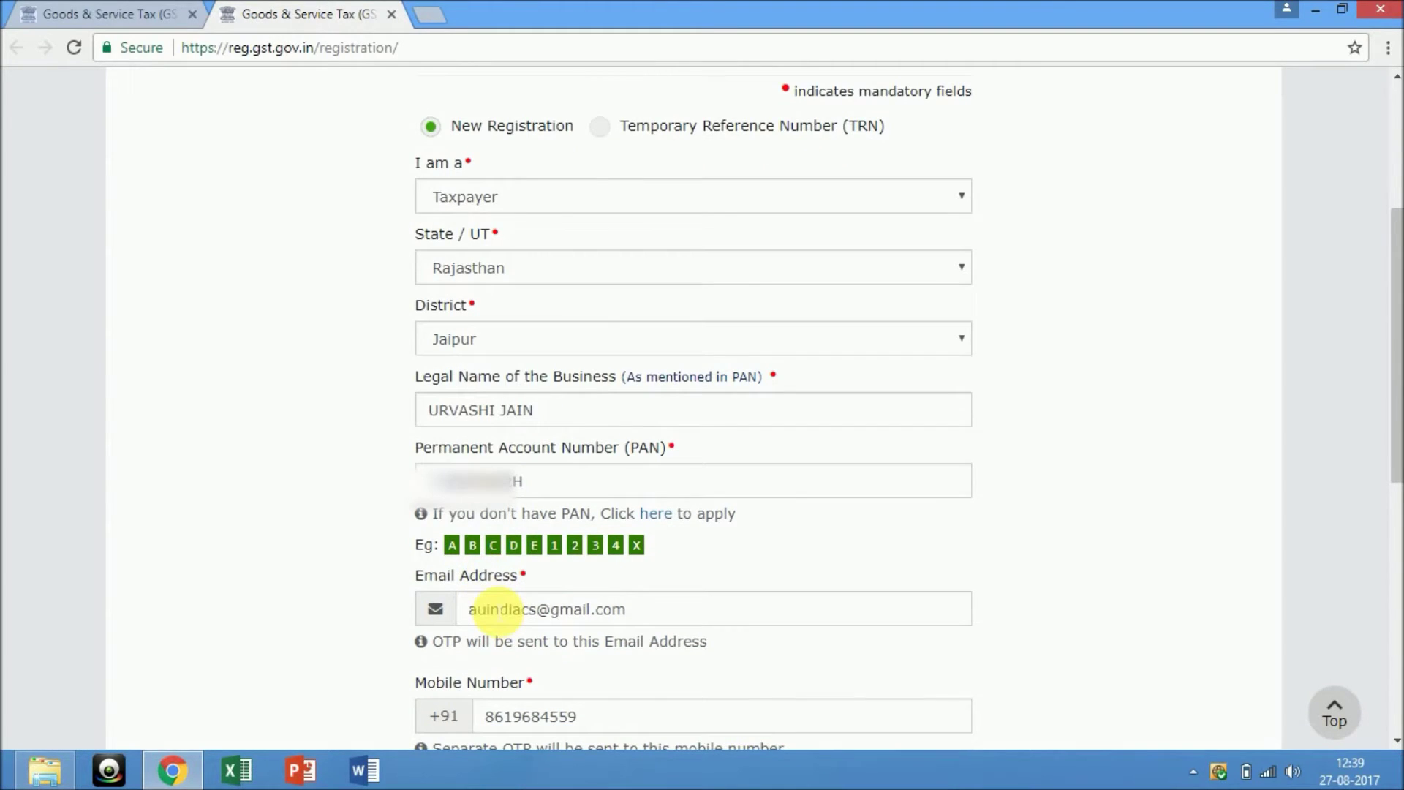
scroll(497, 611, down, 1)
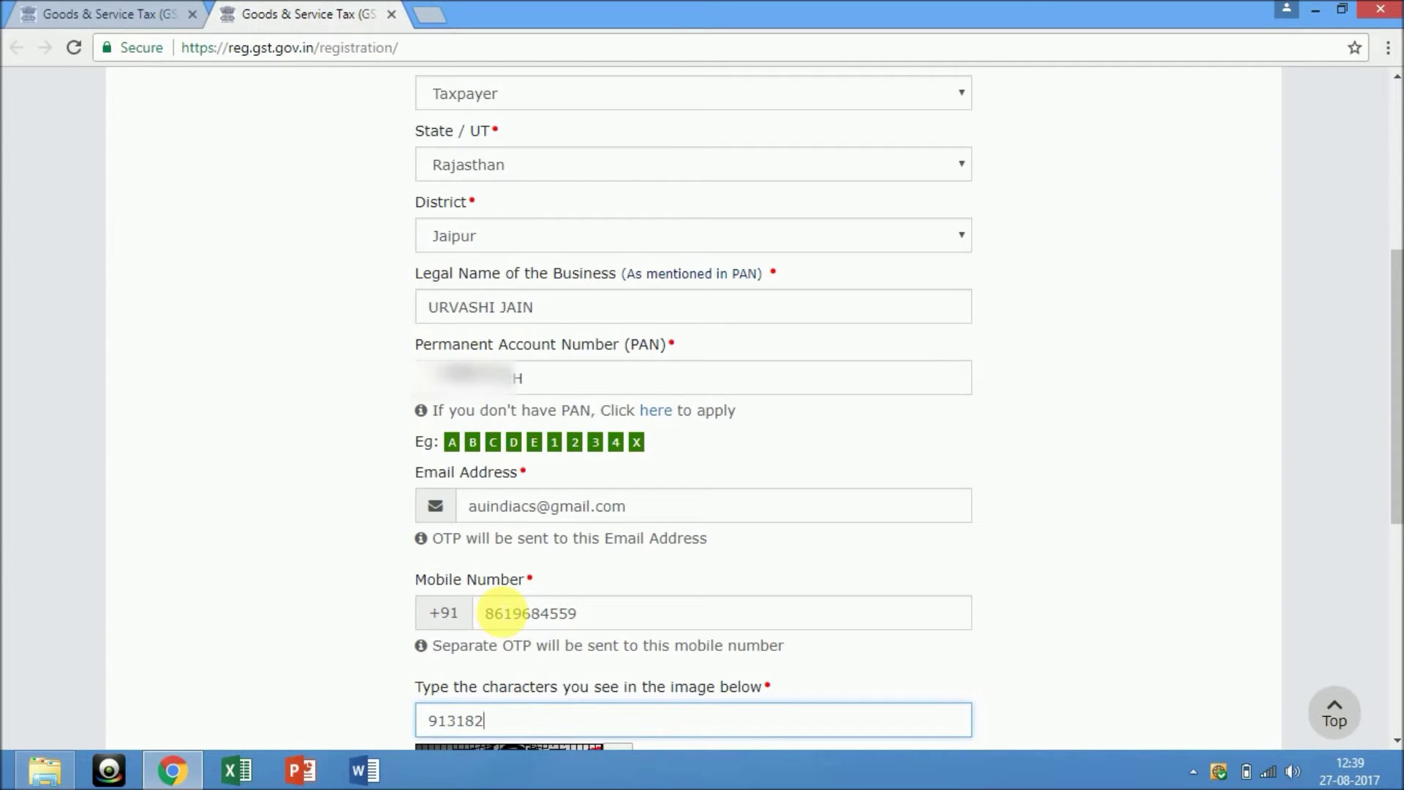
scroll(503, 613, down, 2)
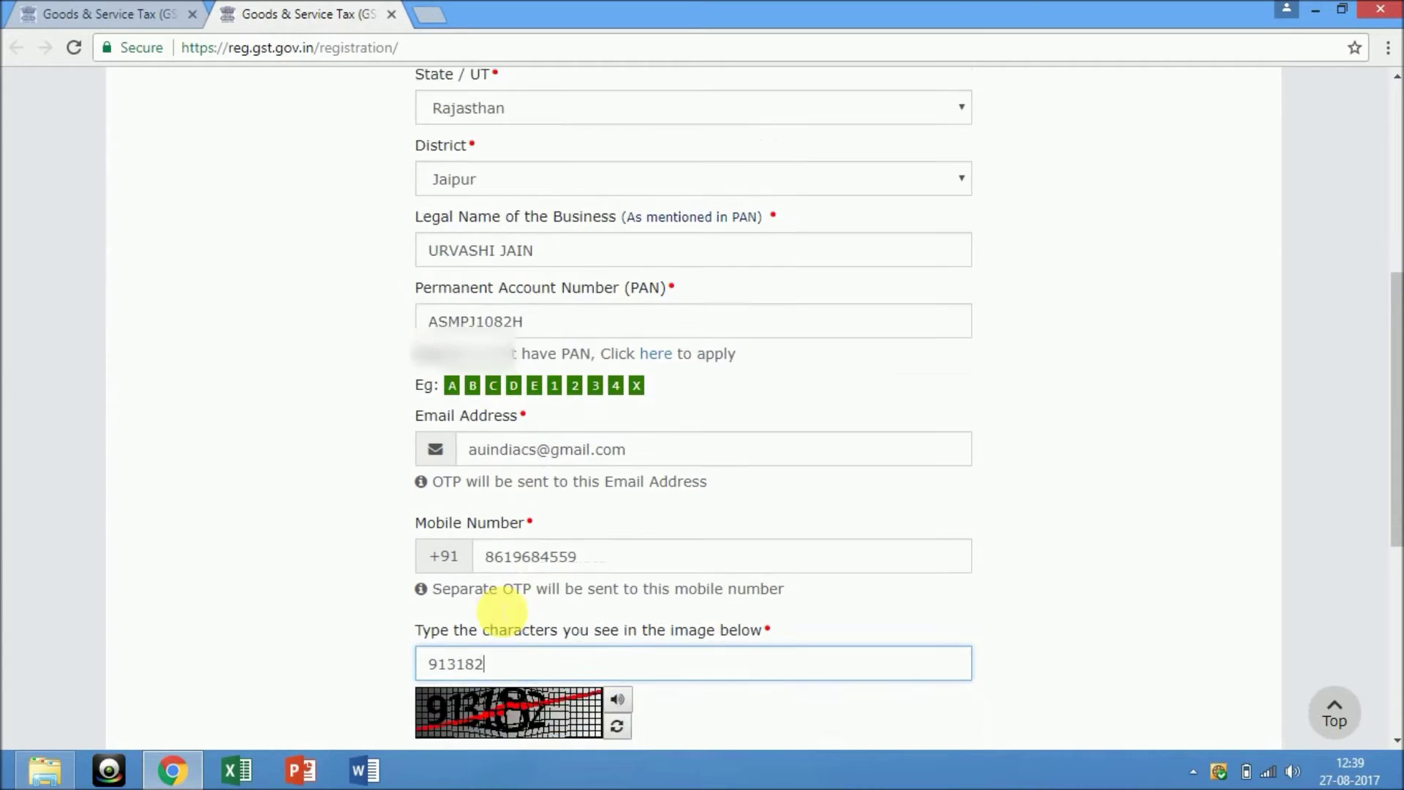
scroll(512, 618, down, 2)
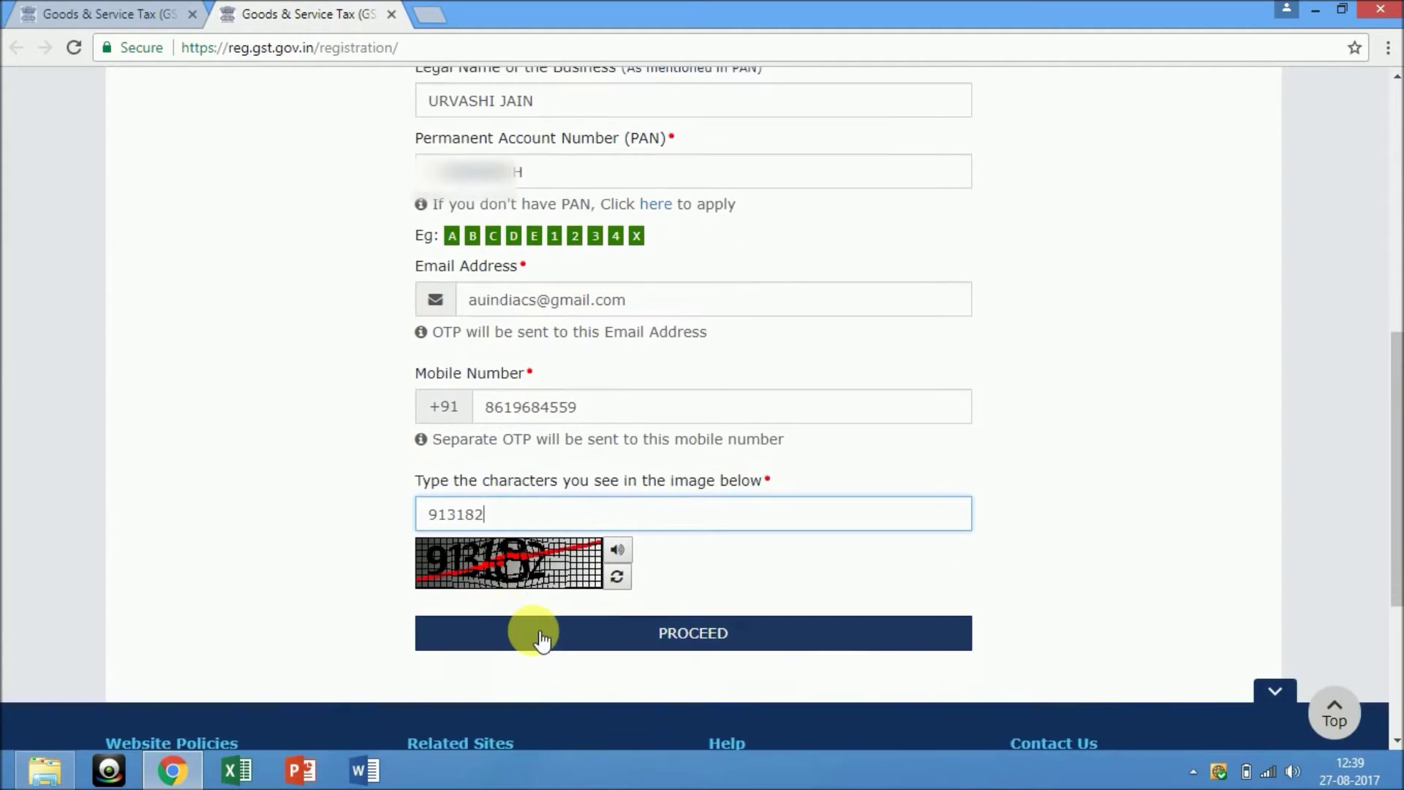
Submit the Part A details and verify them with the mobile and email OTPs
click(560, 636)
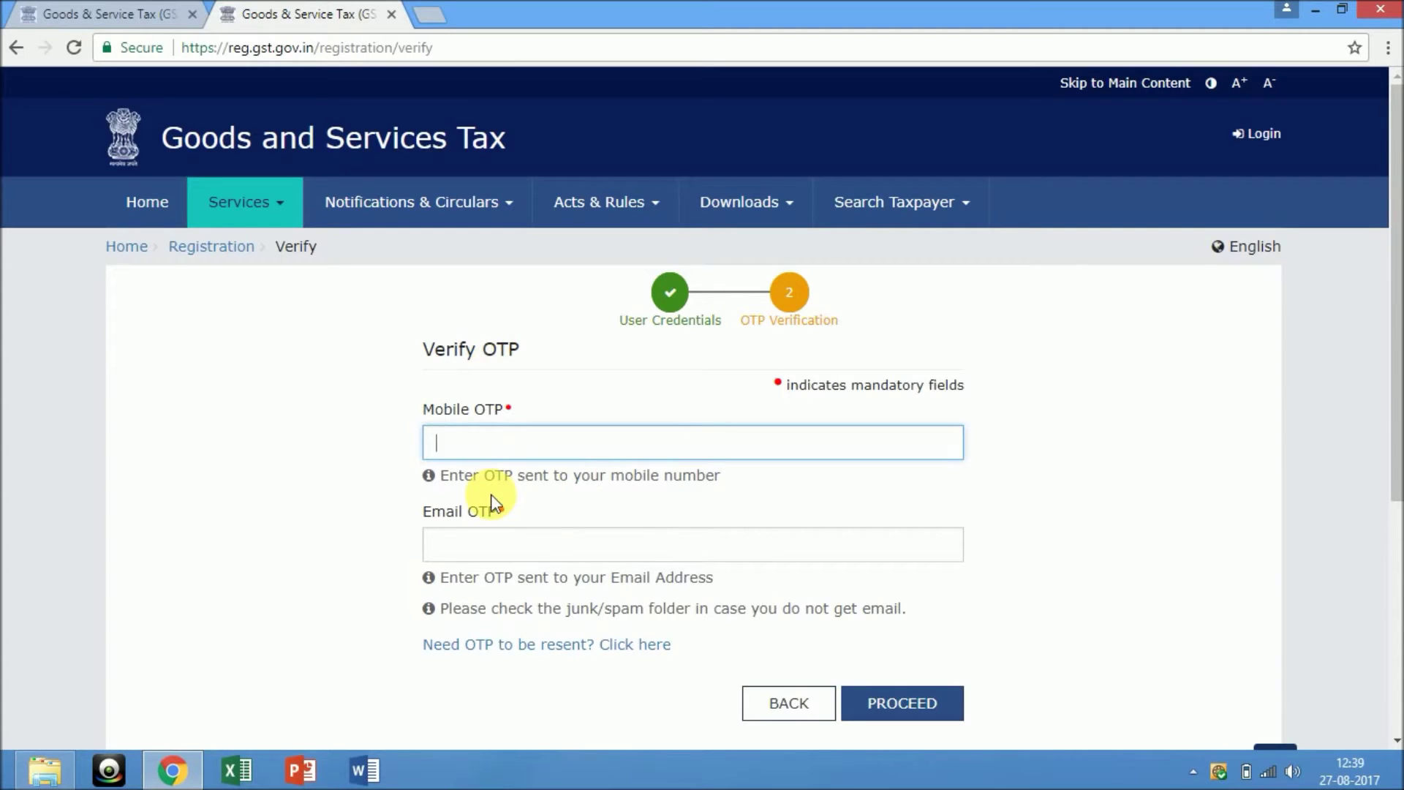
text(••••••)
click(562, 548)
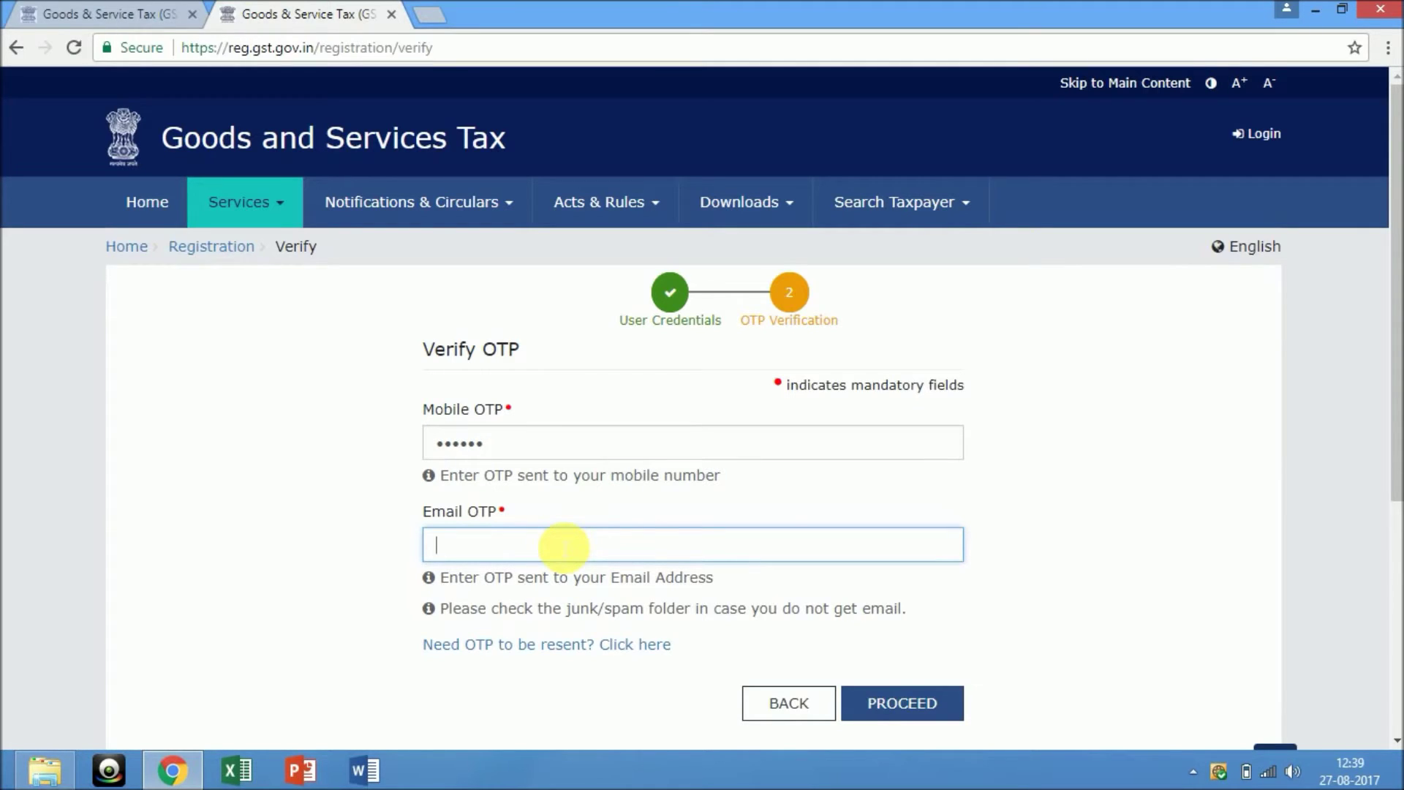
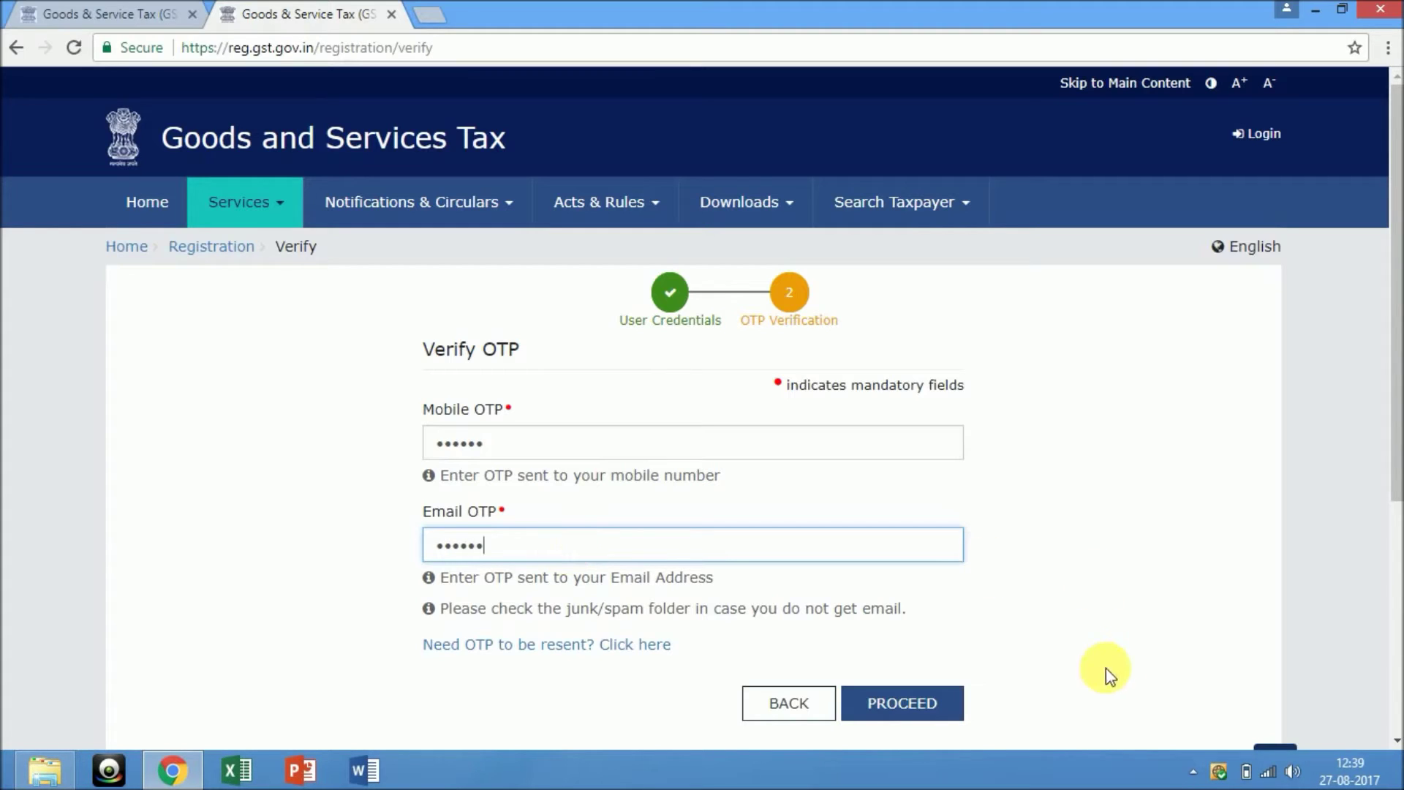
click(904, 702)
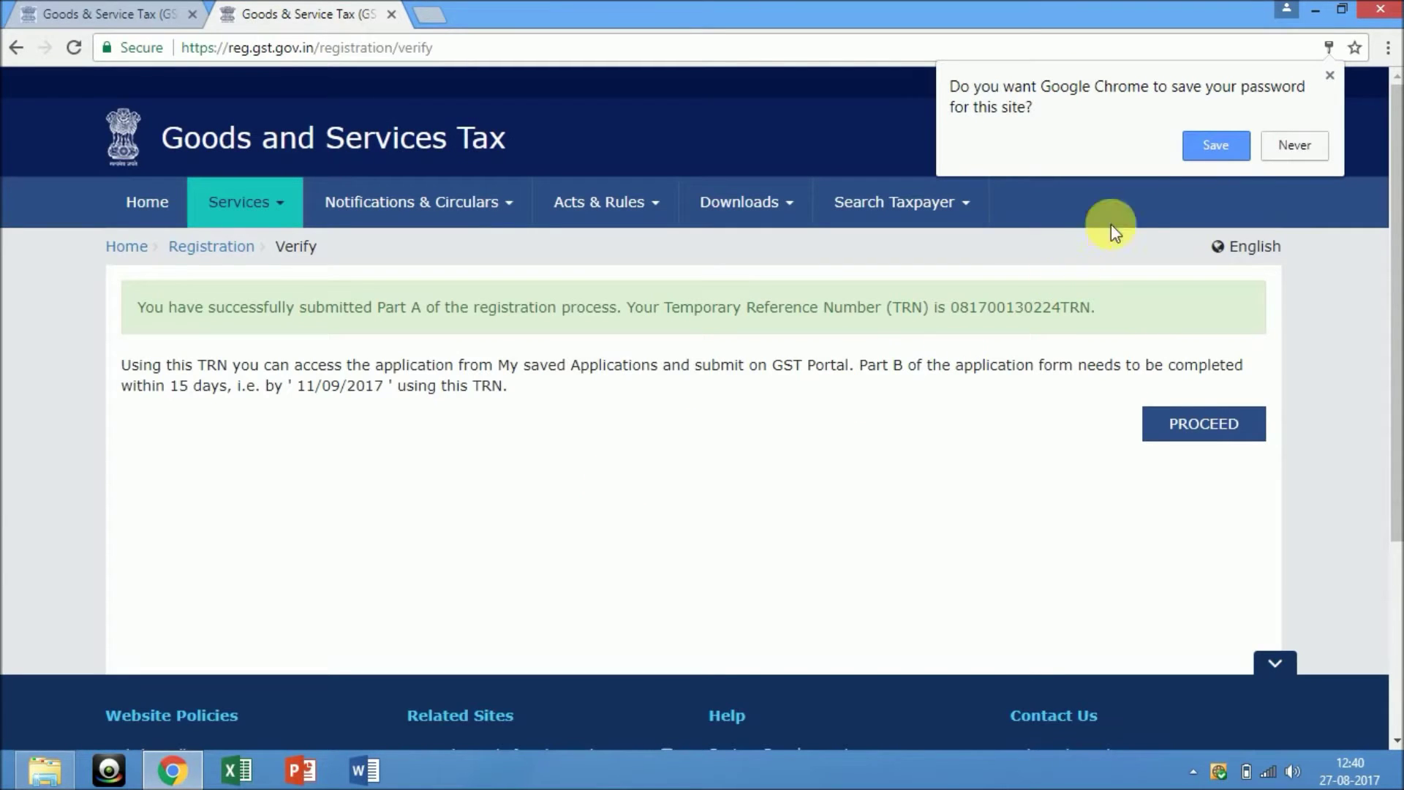
Decline Chrome's password prompt, copy the Temporary Reference Number, and continue to resume with the TRN
click(1291, 145)
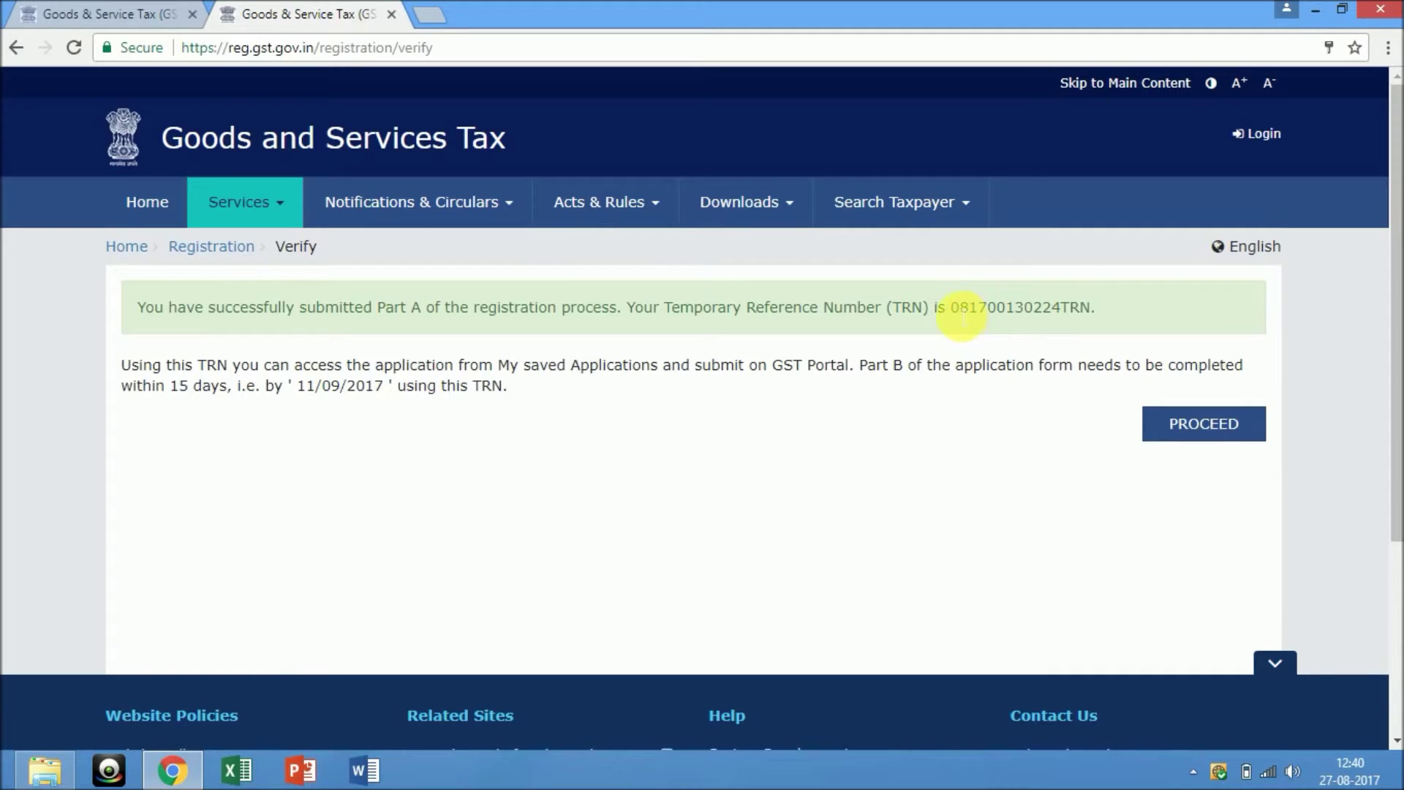
drag(950, 307, 1089, 313)
right_click(1089, 313)
click(1095, 322)
click(1188, 429)
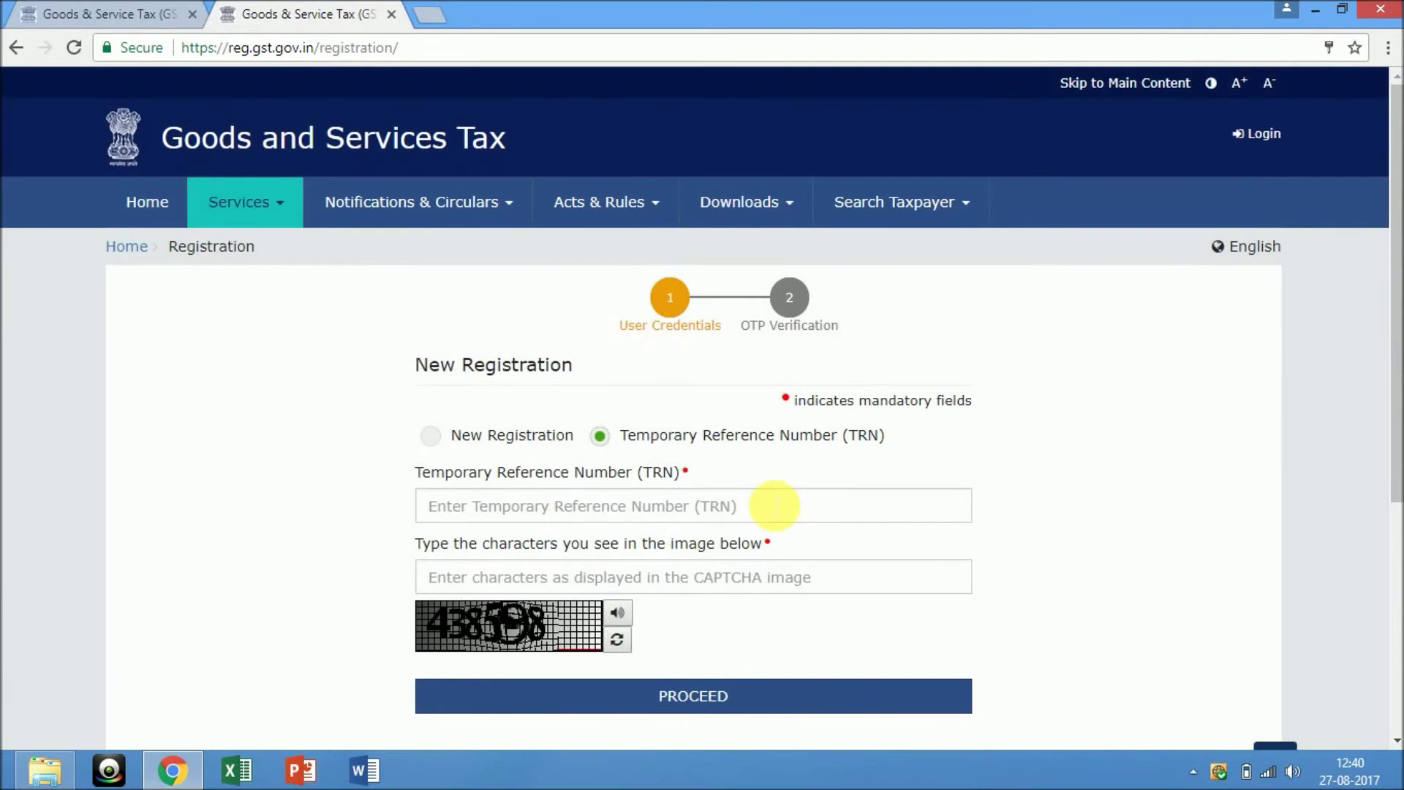
Paste the copied TRN, enter the captcha characters, and proceed to OTP verification
click(774, 504)
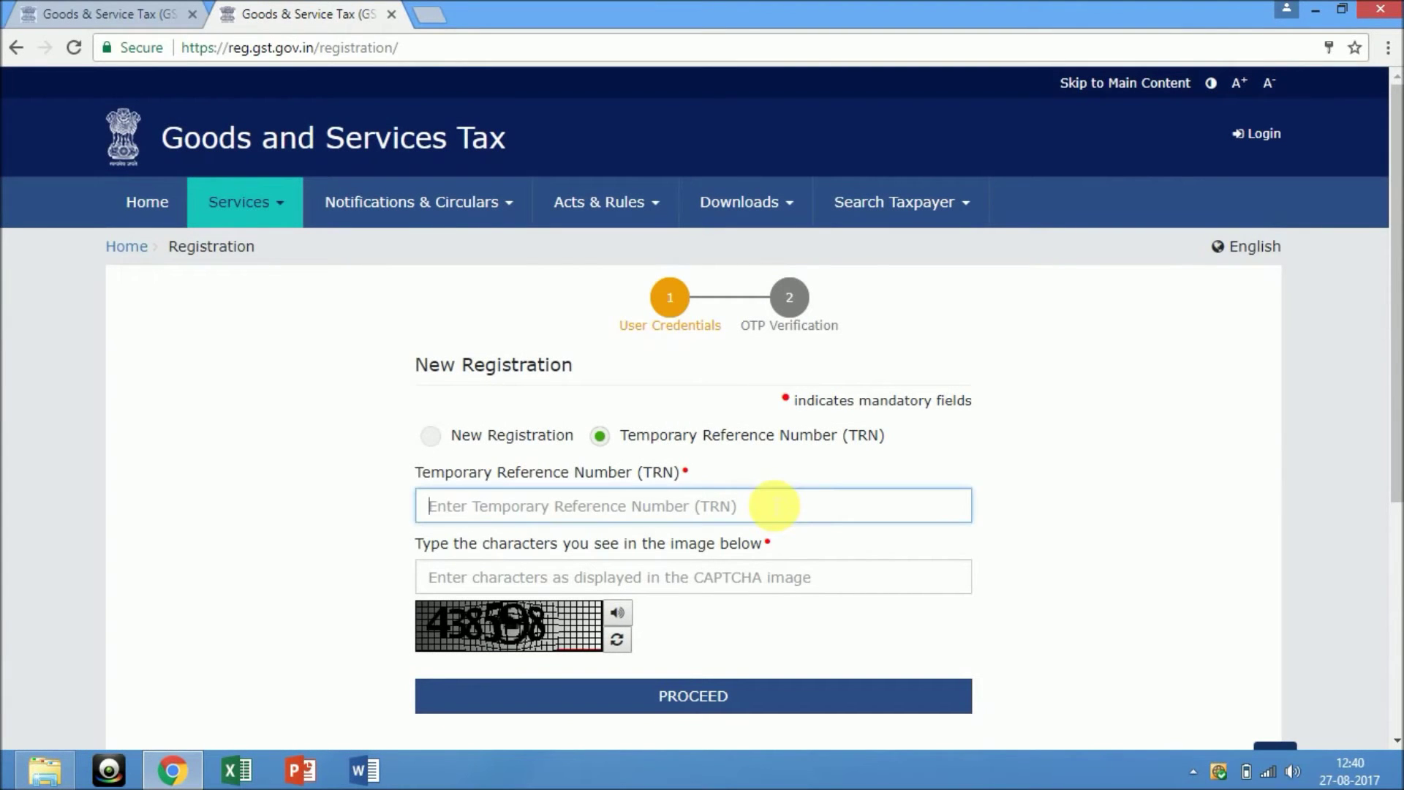
right_click(774, 505)
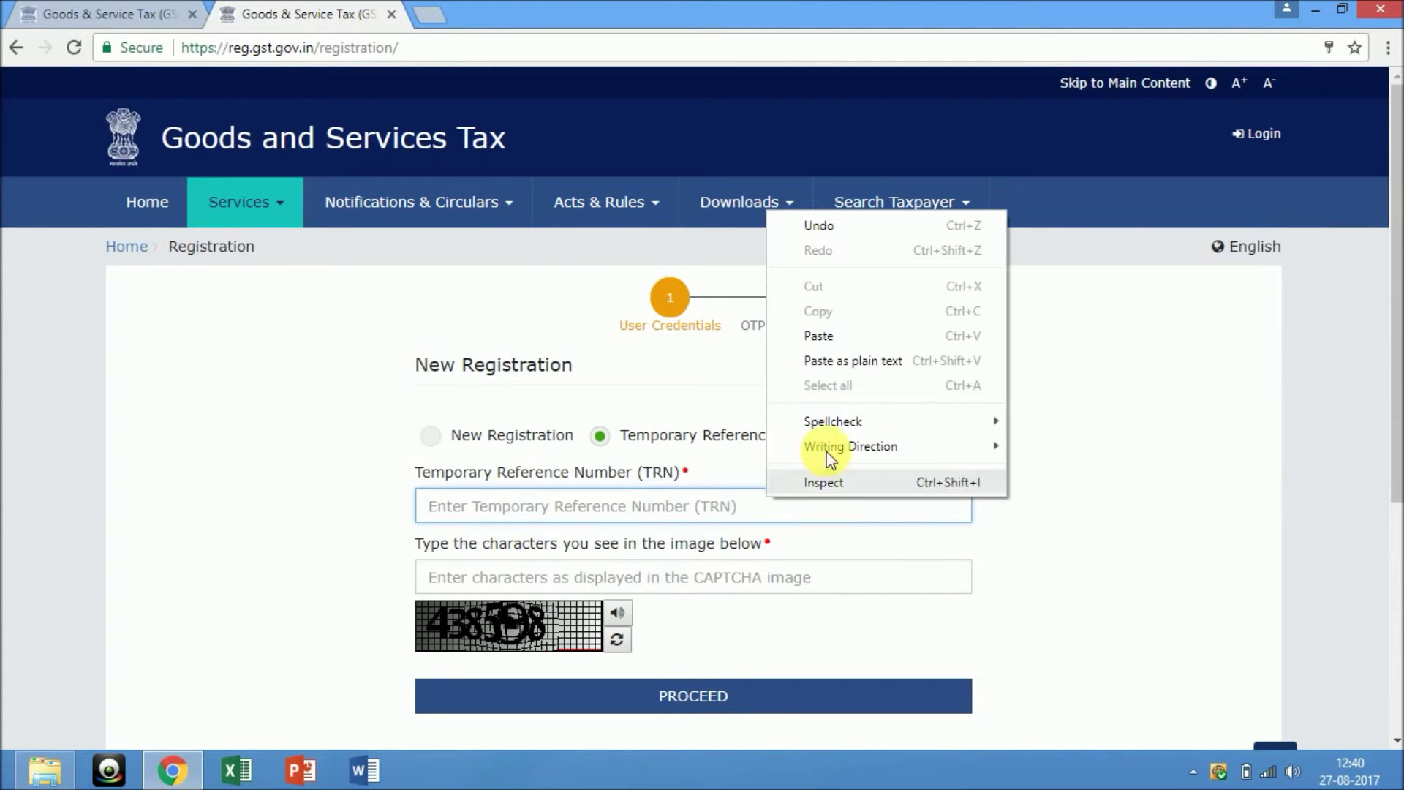
click(855, 338)
click(737, 577)
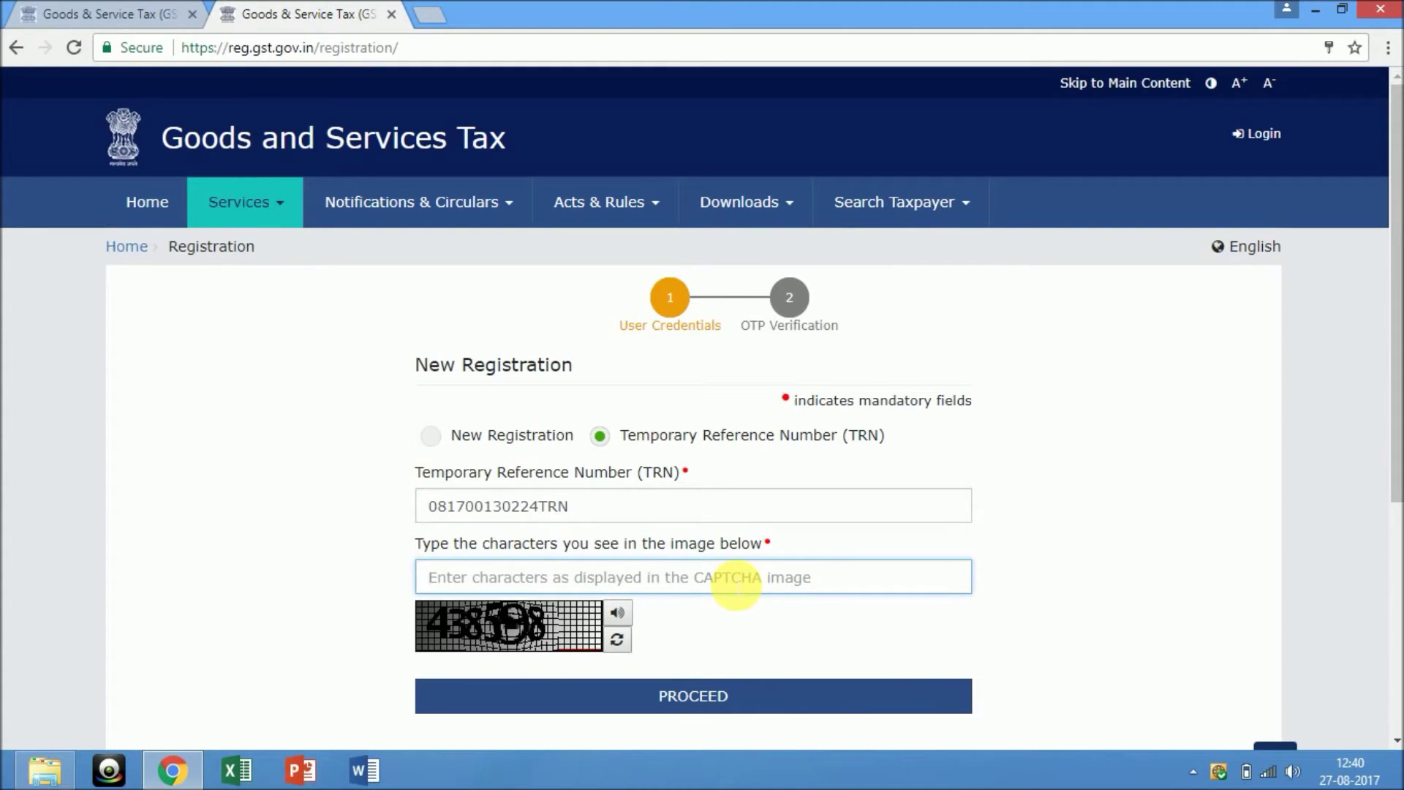
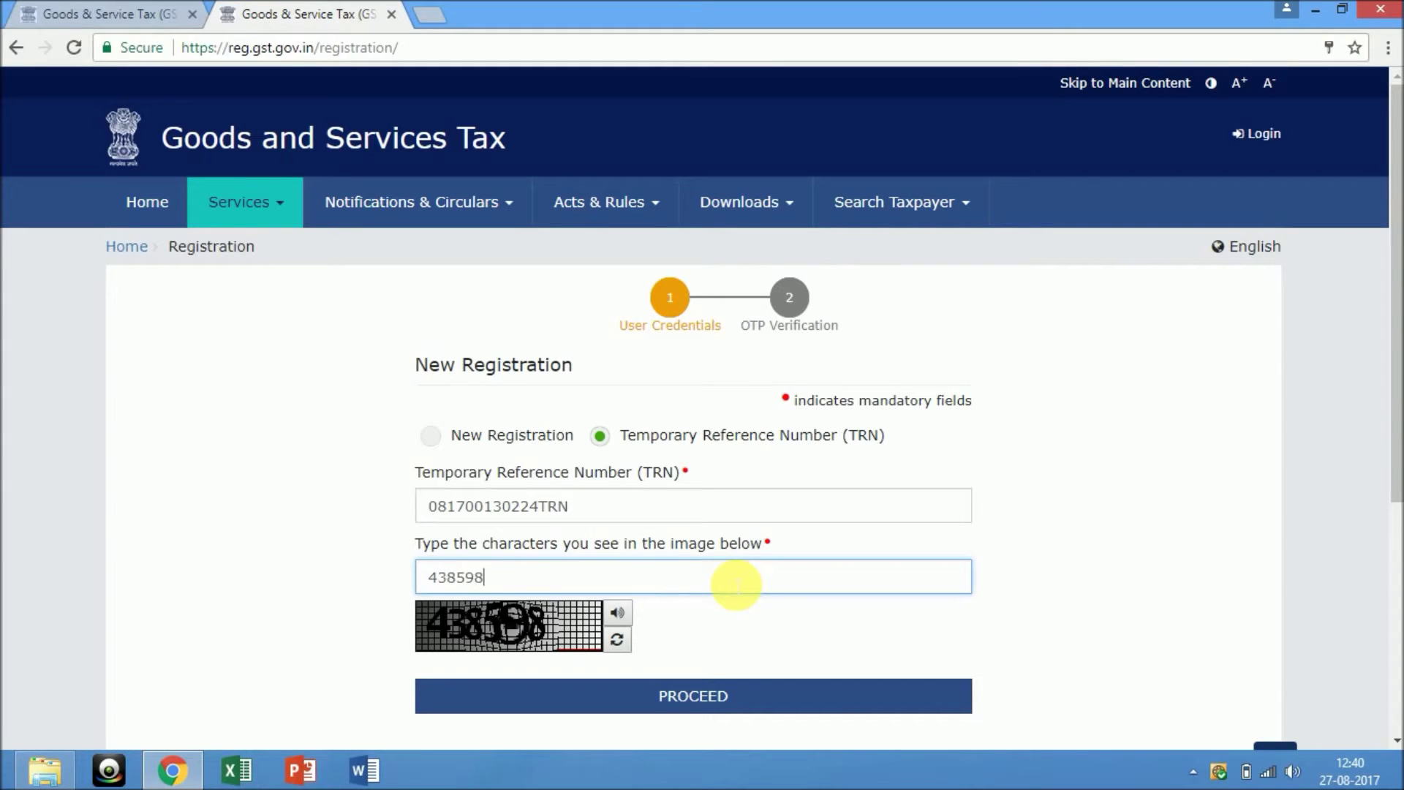
click(813, 699)
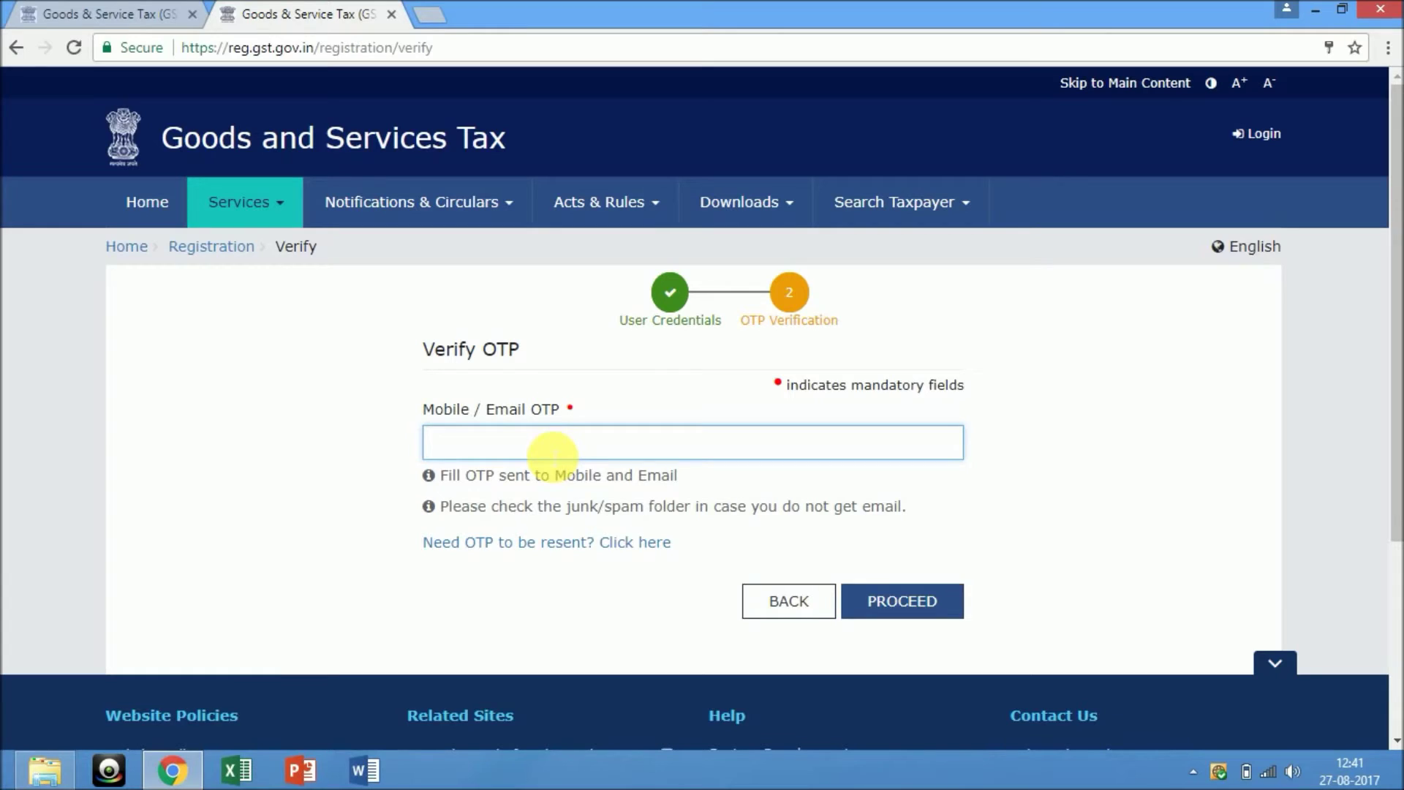
Verify the OTP, then open the draft GST REG-01 application from My Saved Applications for editing
text(••••••)
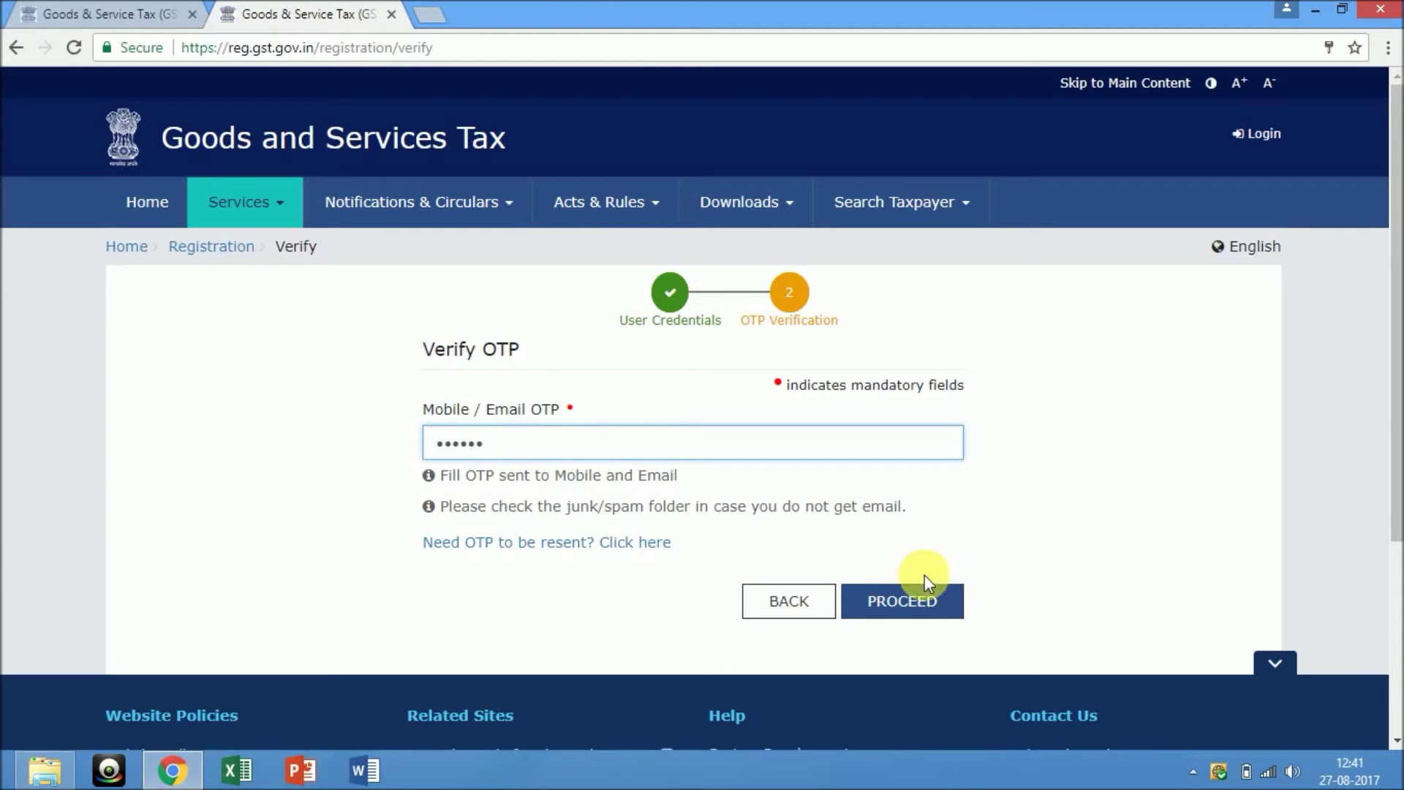
click(903, 589)
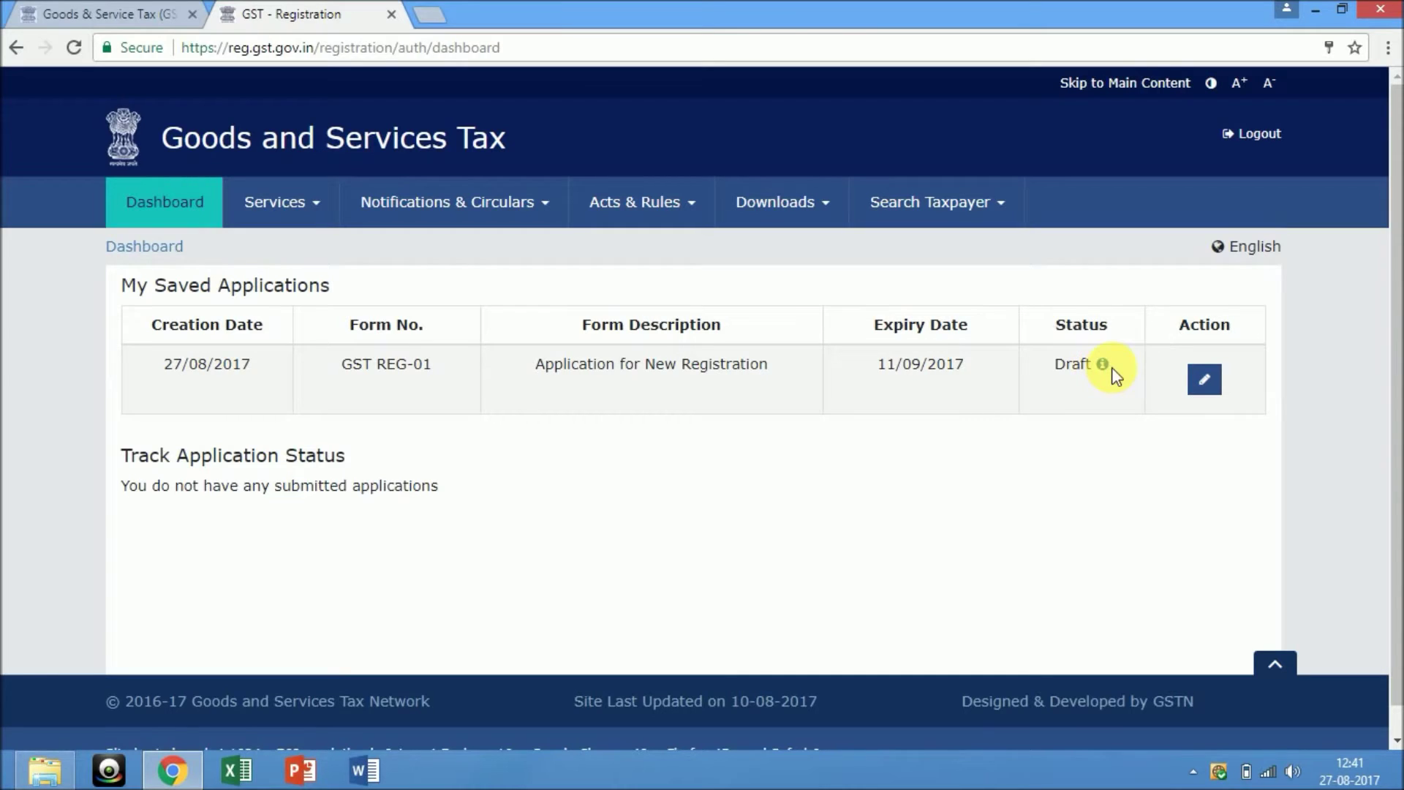
click(1206, 380)
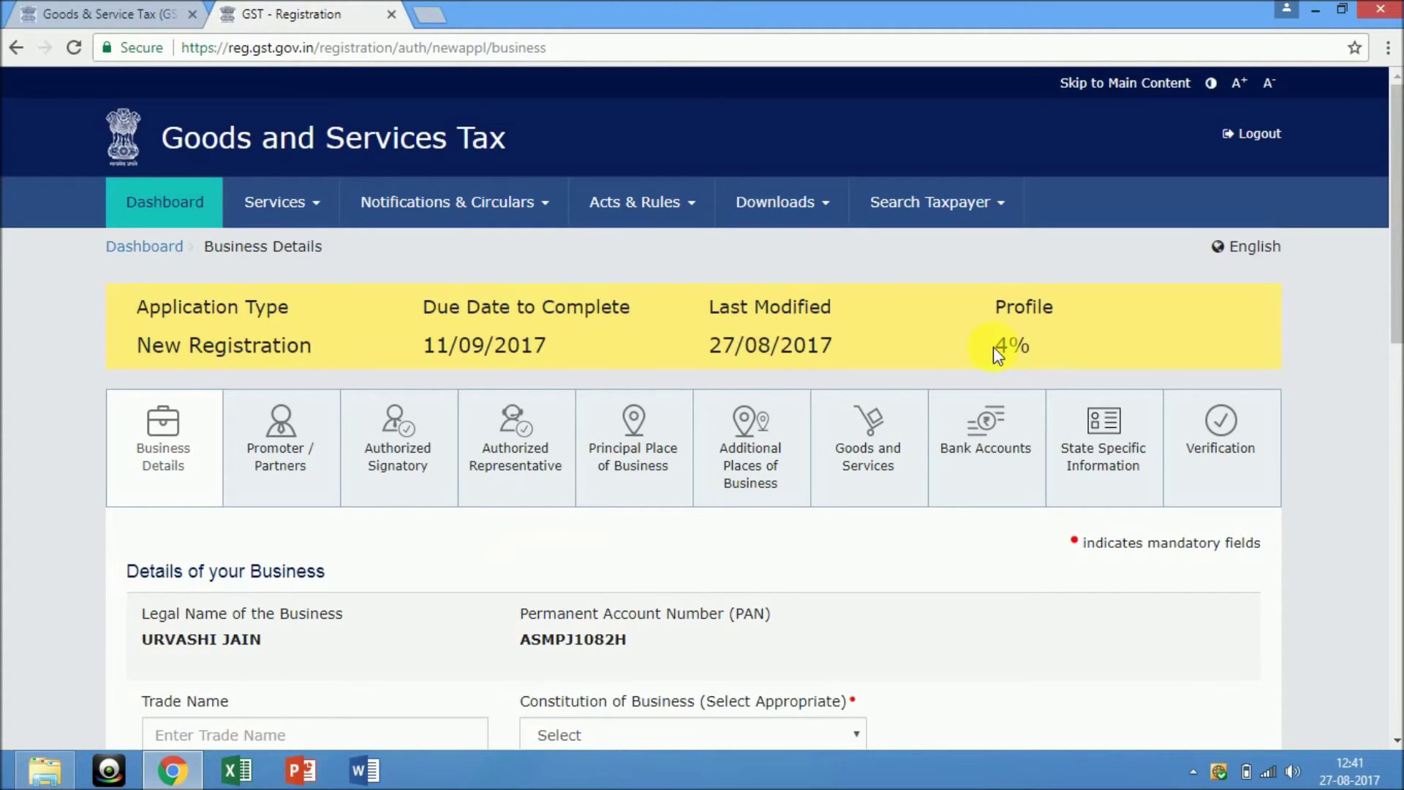
Scroll the Business Details form and review the constitution of business options
scroll(962, 365, down, 4)
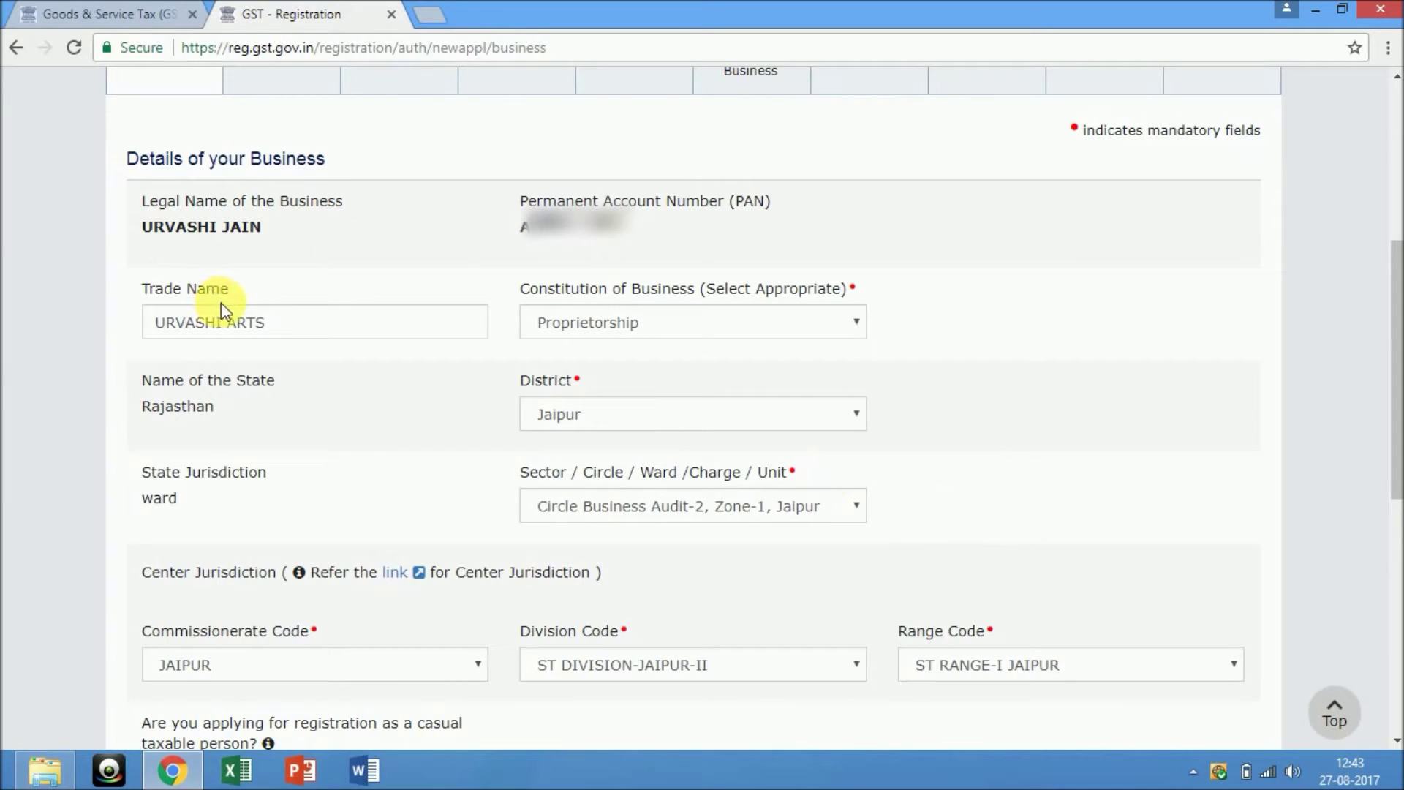
click(603, 322)
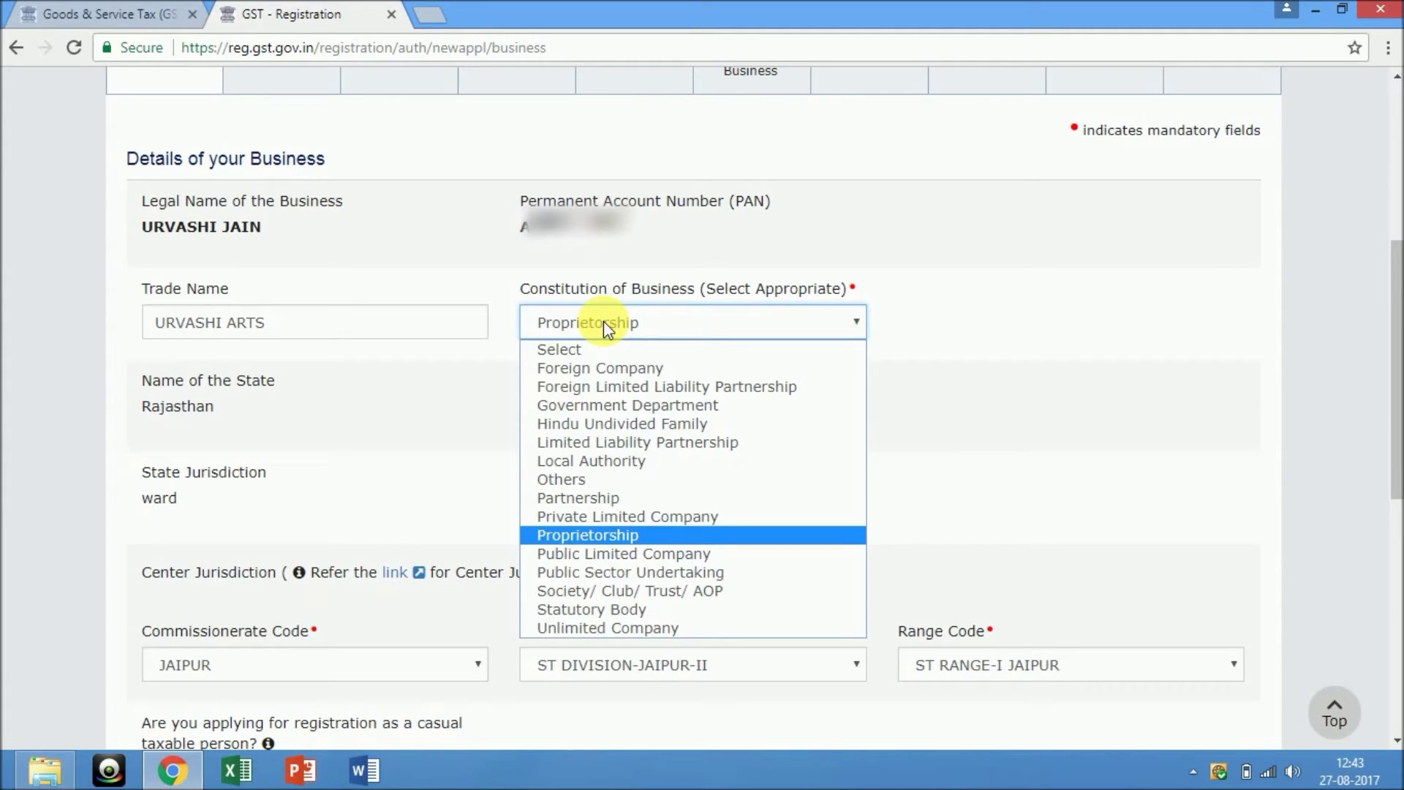
Keep Proprietorship and Voluntary Basis as the registration reason, then save the Business Details
click(603, 322)
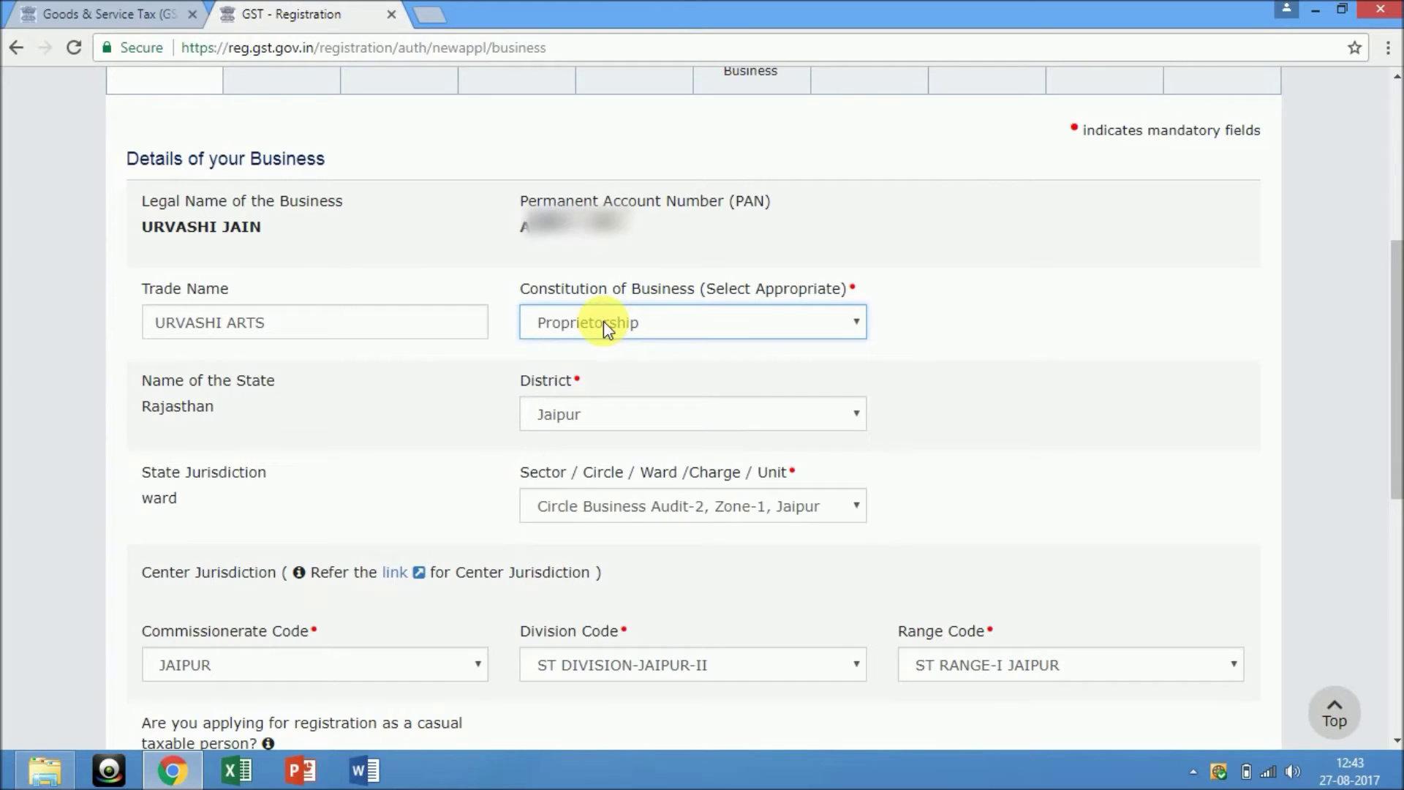
scroll(594, 391, down, 1)
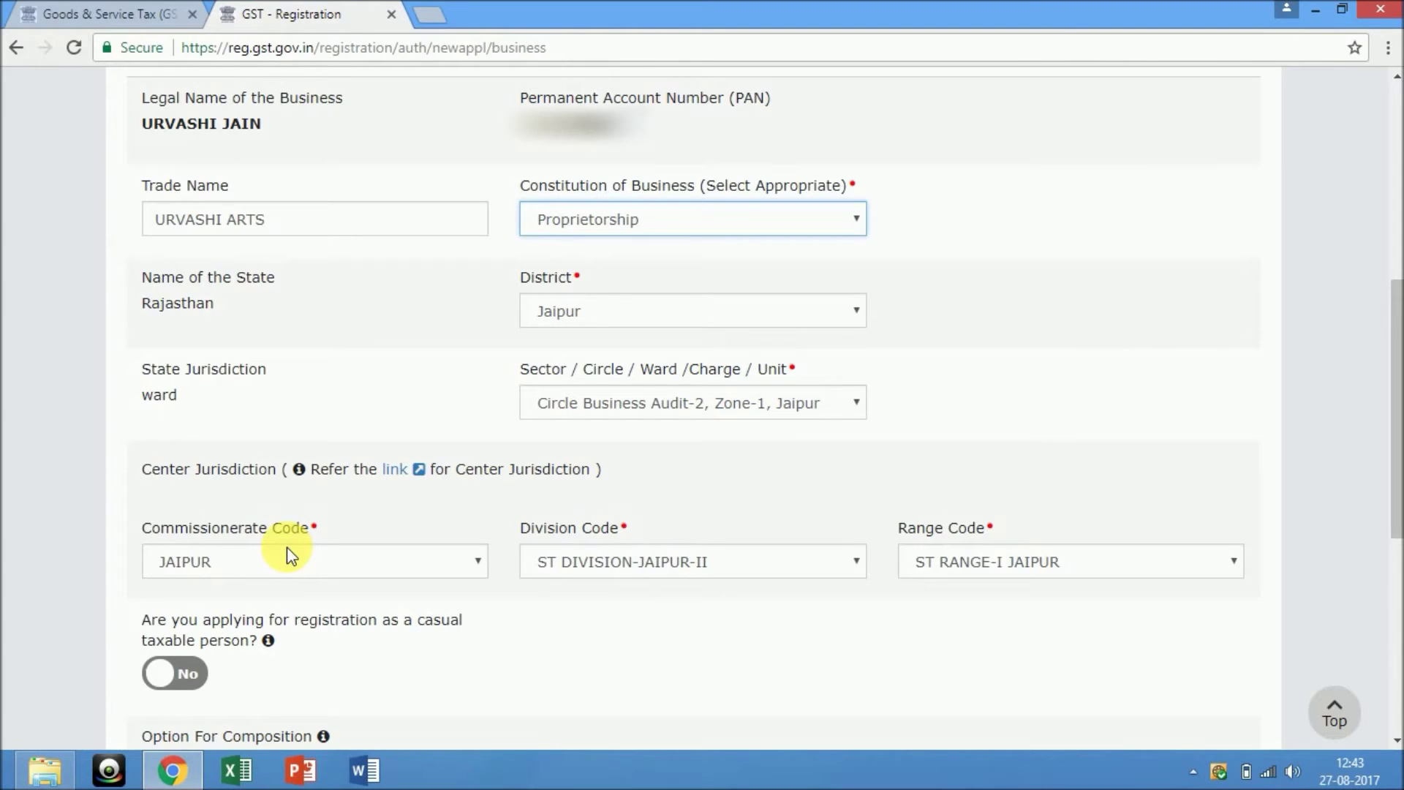
scroll(286, 547, down, 2)
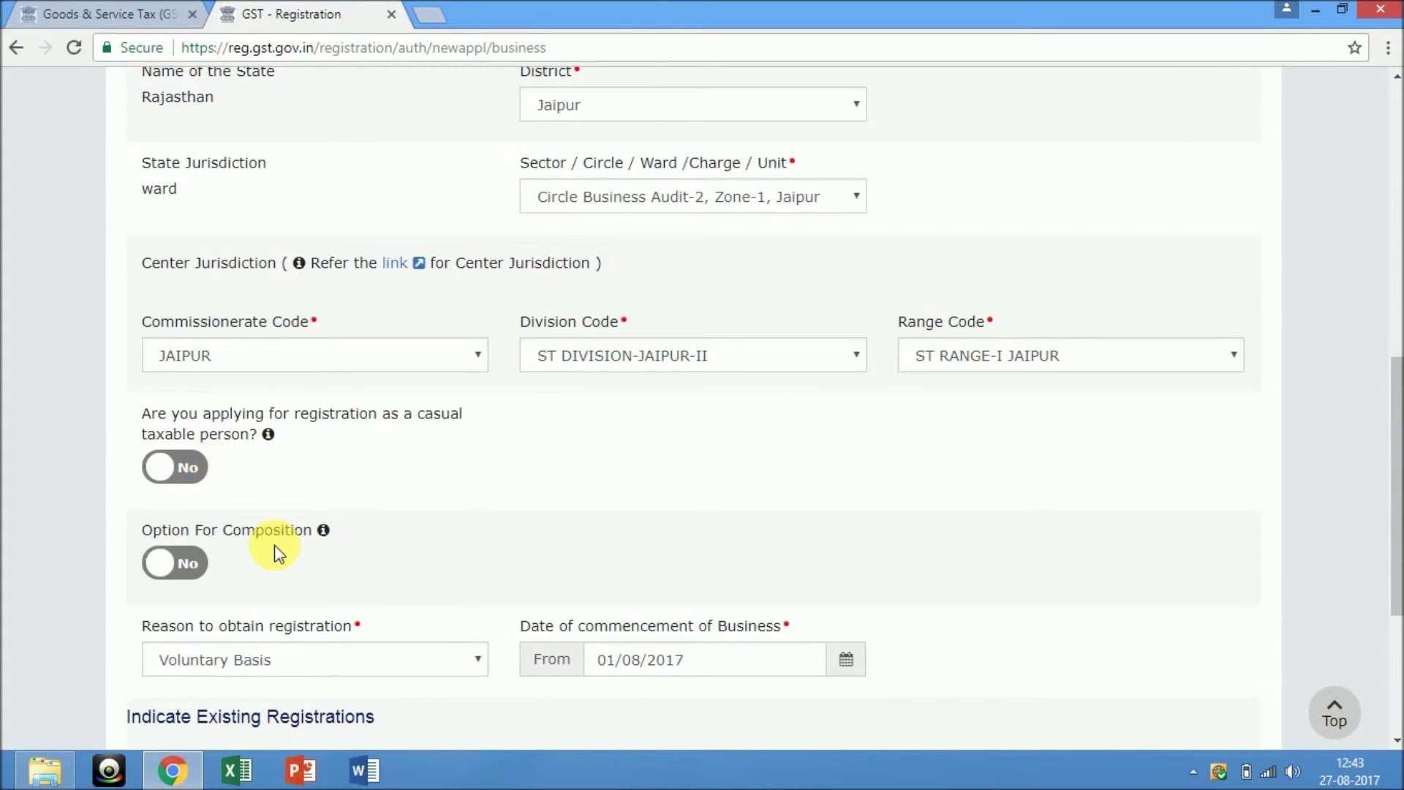
scroll(274, 554, down, 1)
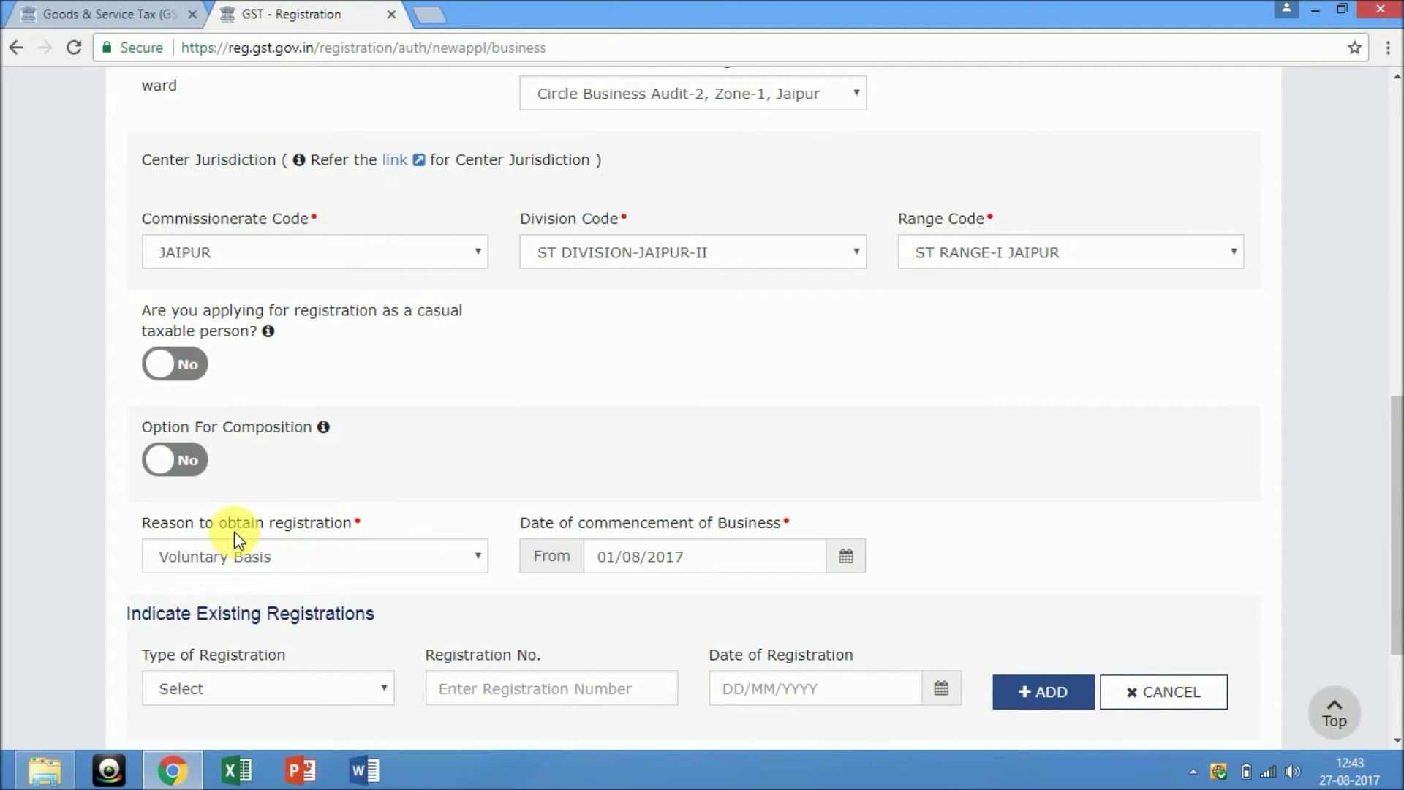
click(249, 562)
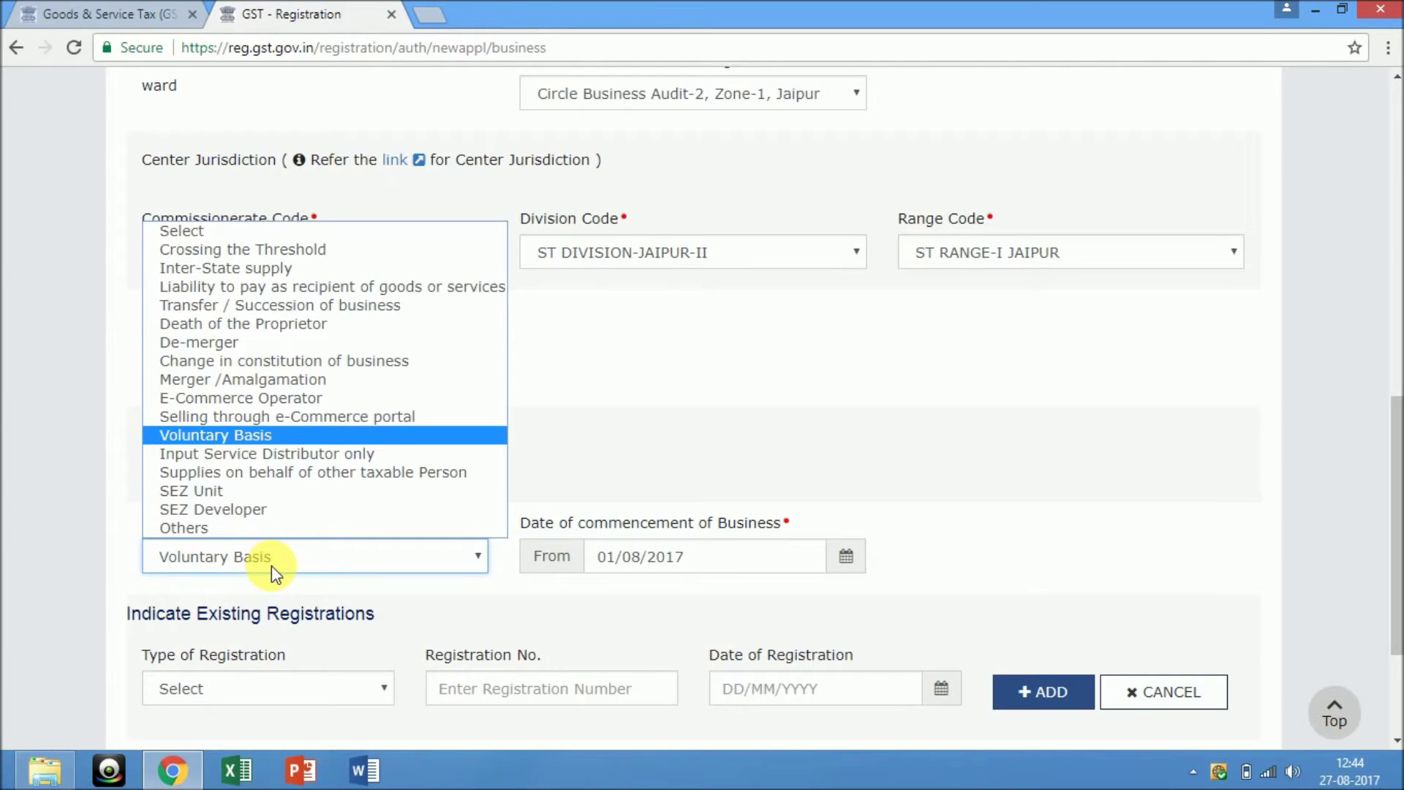
click(271, 564)
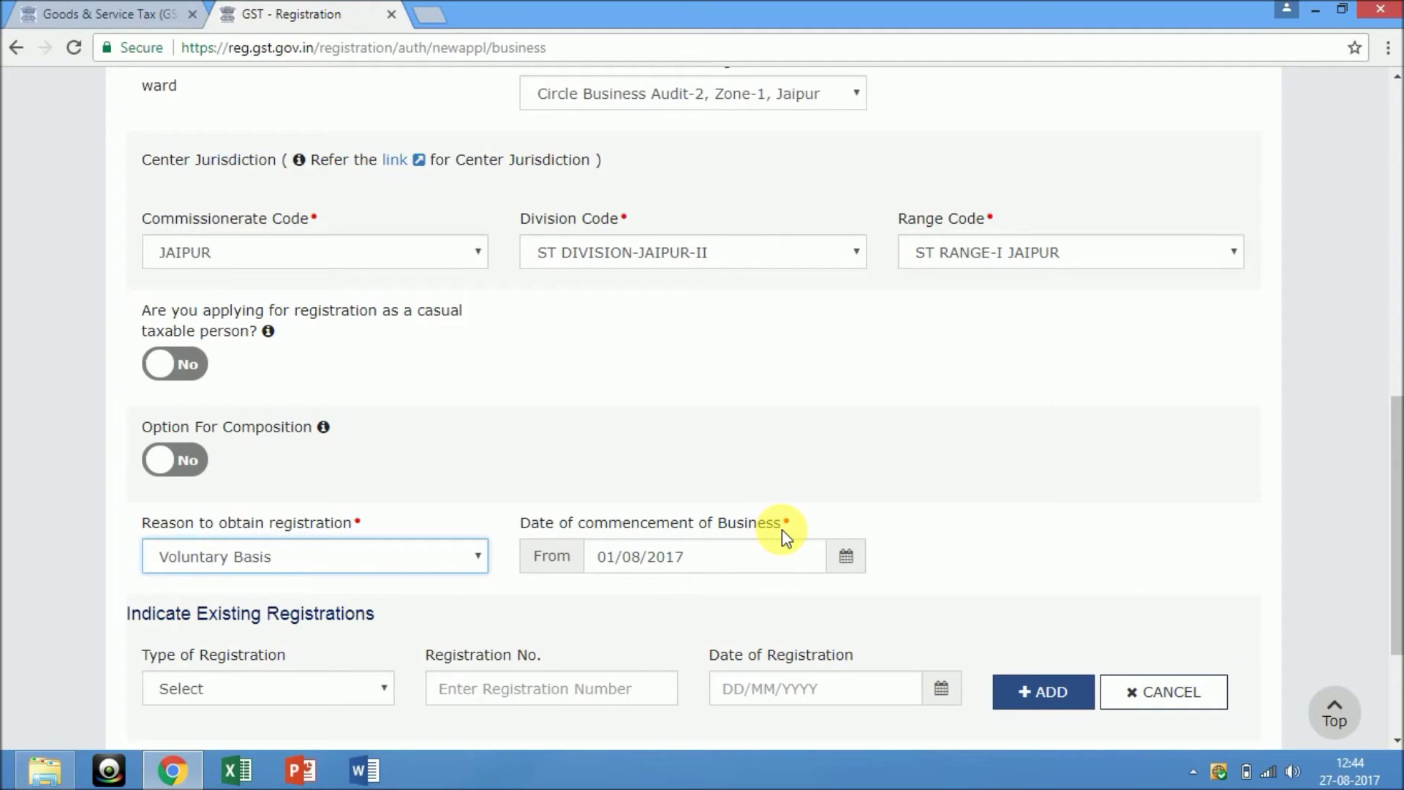
scroll(782, 532, down, 3)
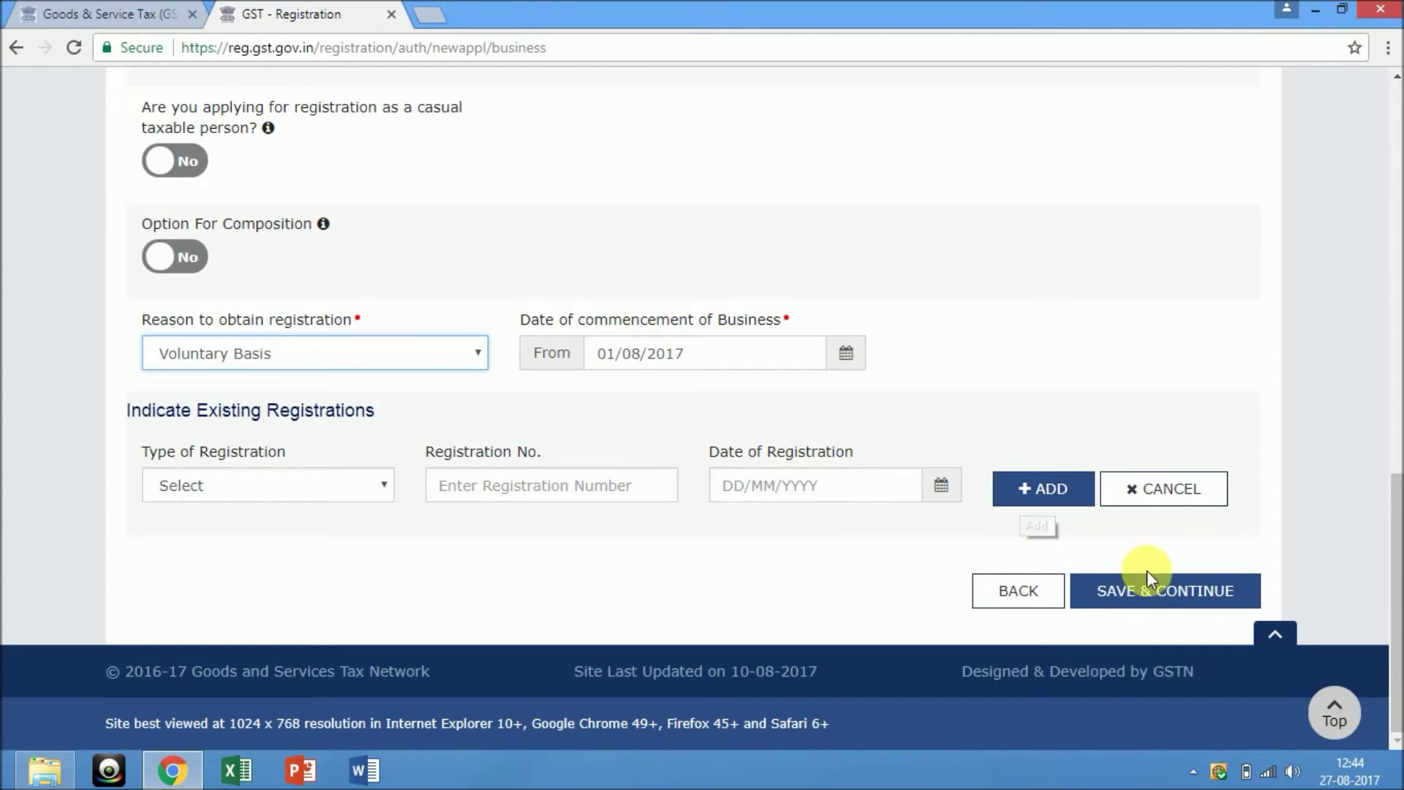
click(1148, 590)
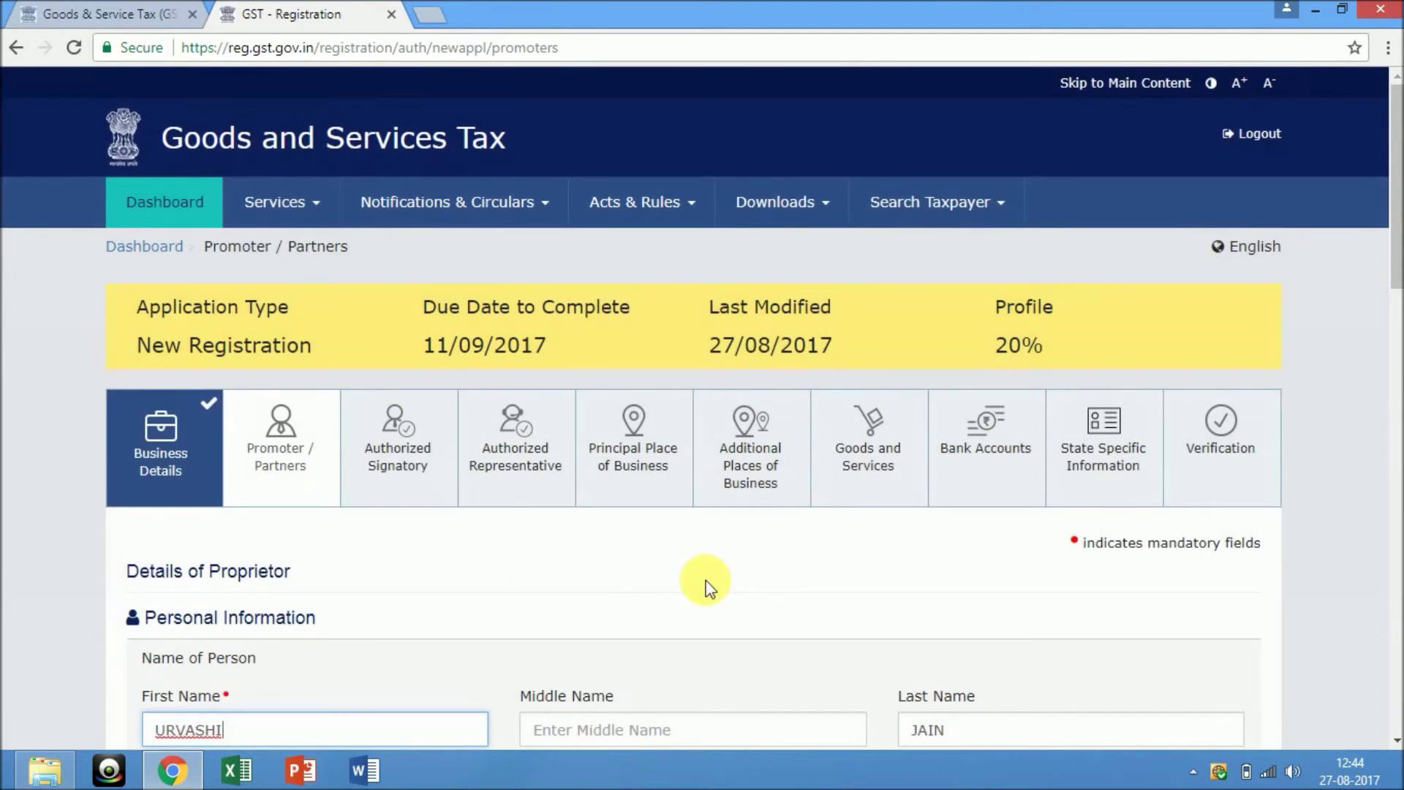
Enter the proprietor's father's first name on the Promoter / Partners form
scroll(470, 561, down, 1)
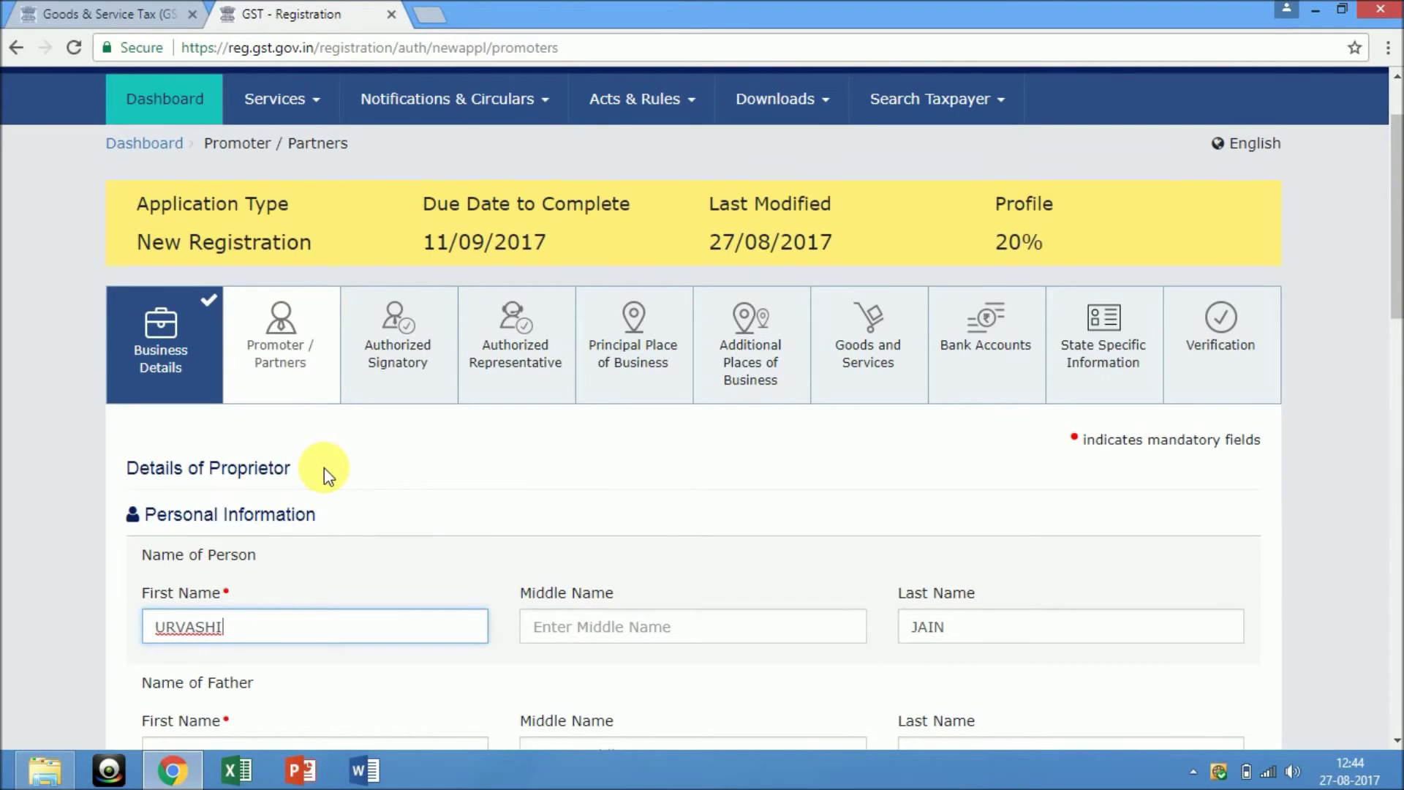
scroll(325, 465, down, 1)
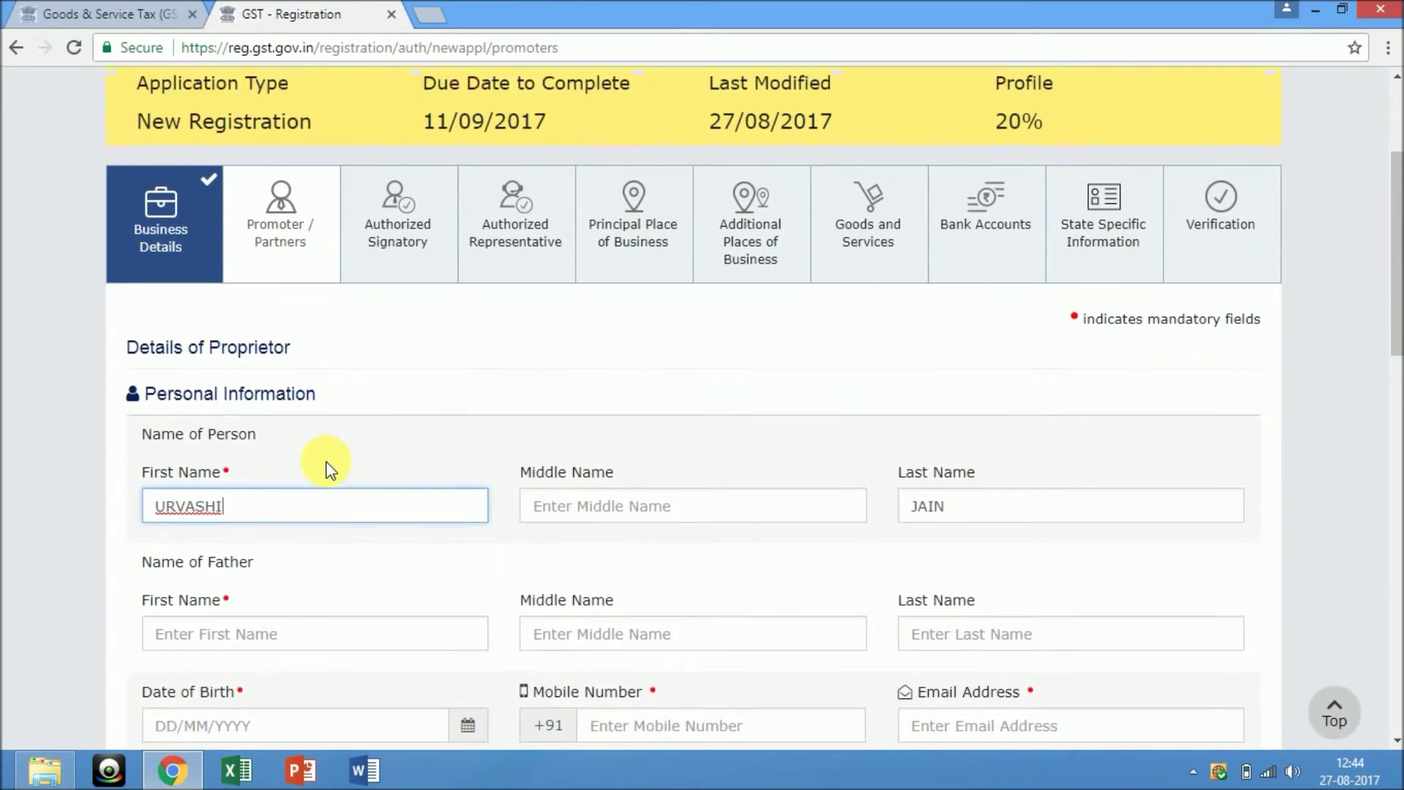
scroll(326, 468, down, 1)
scroll(327, 468, down, 1)
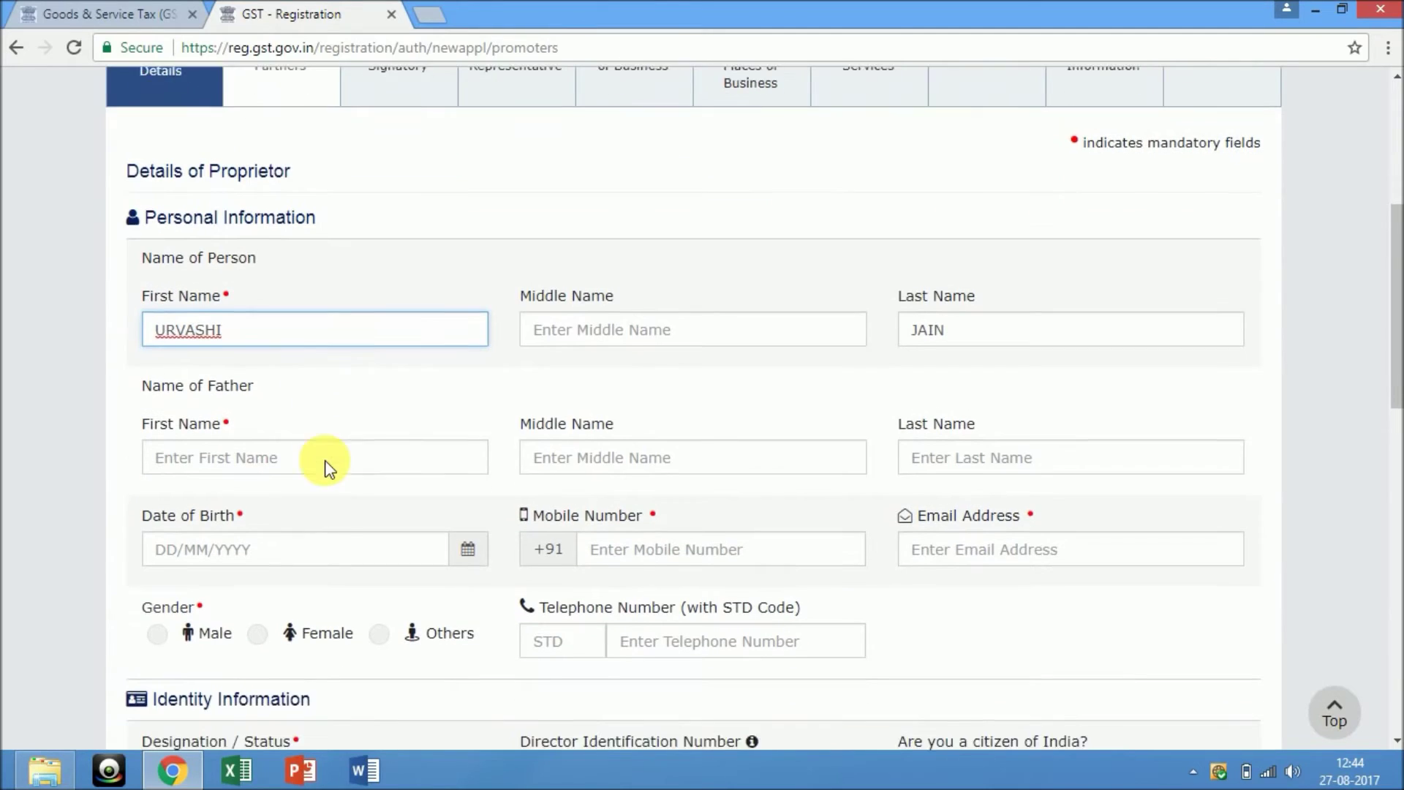
click(335, 457)
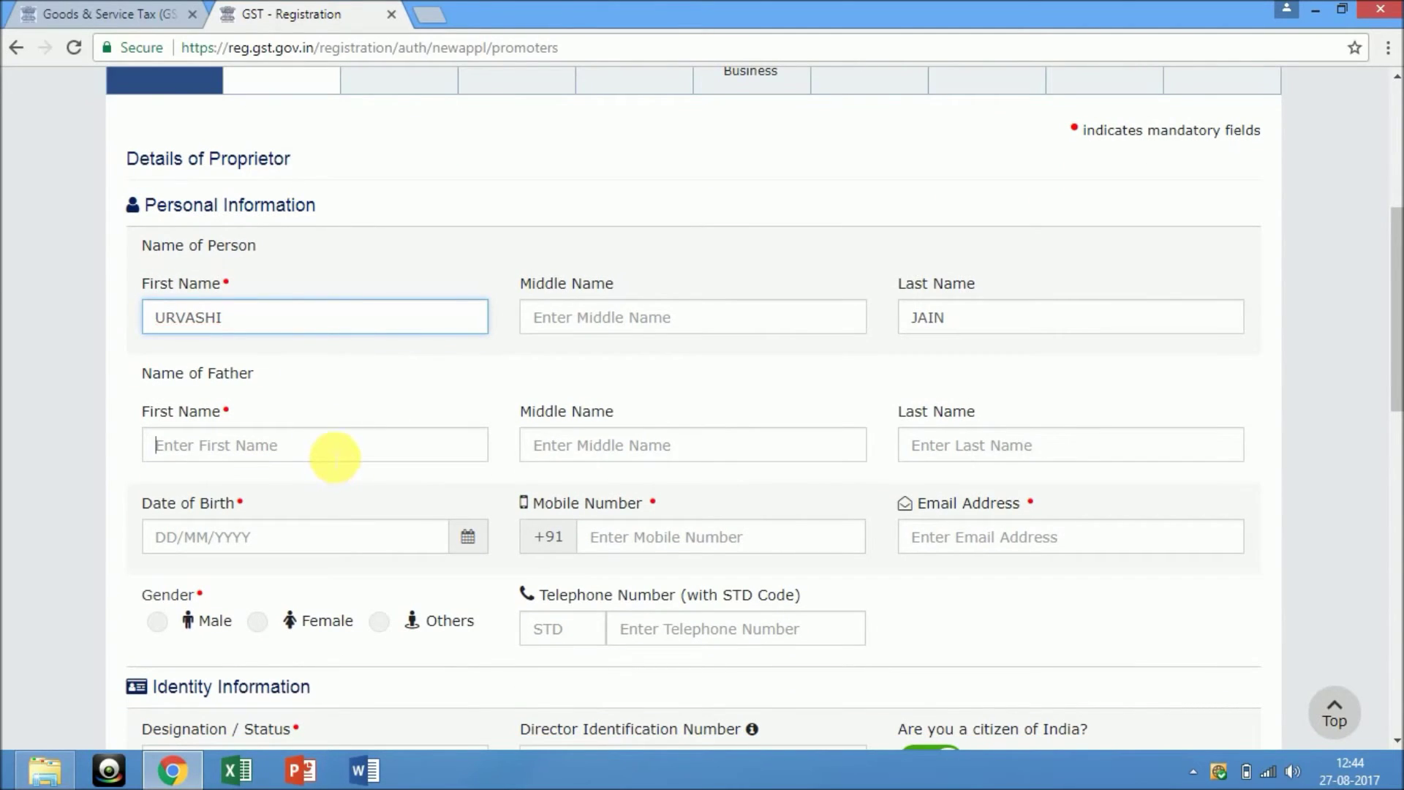
text(SU)
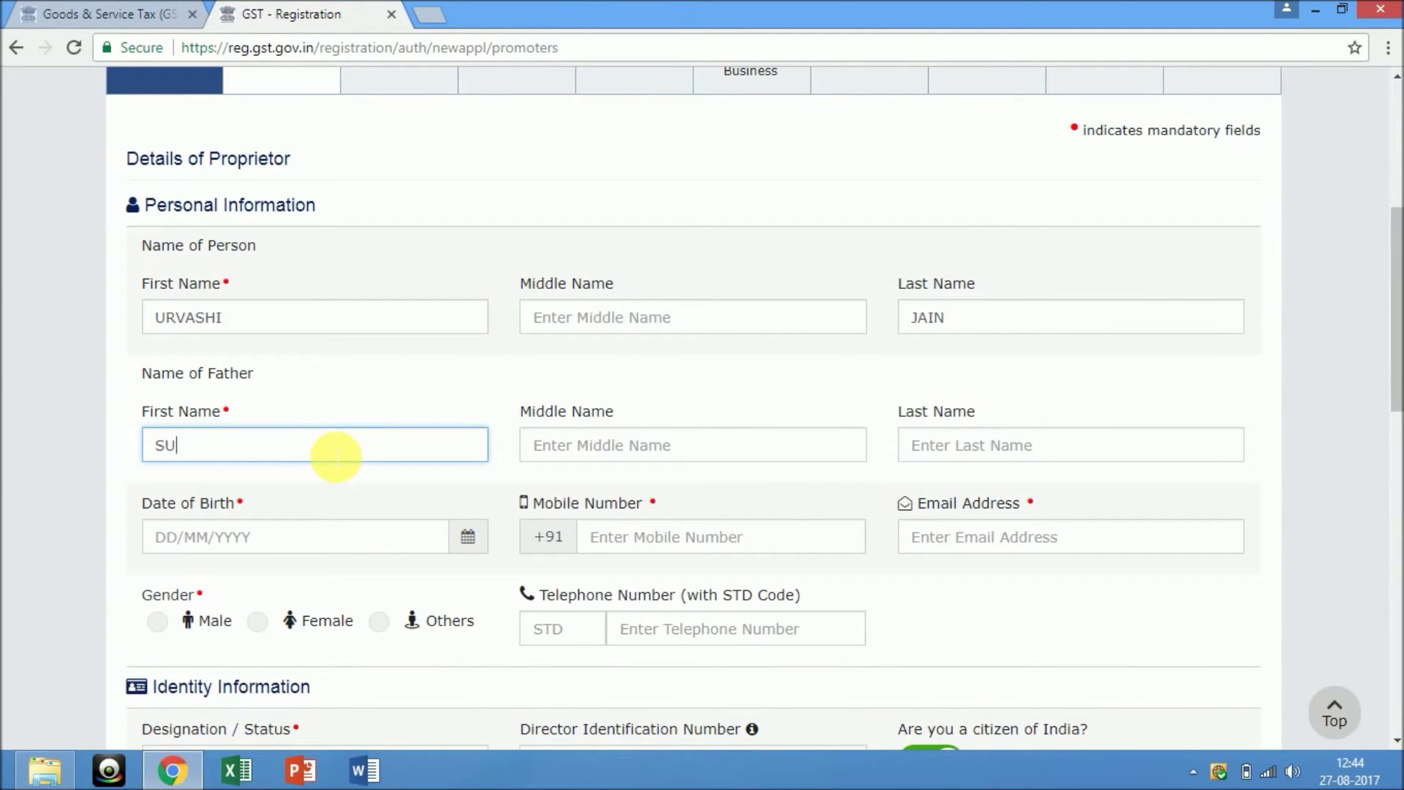
text(NIL)
Check the date-of-birth calendar, then review the contact, identity and residential address fields
click(467, 536)
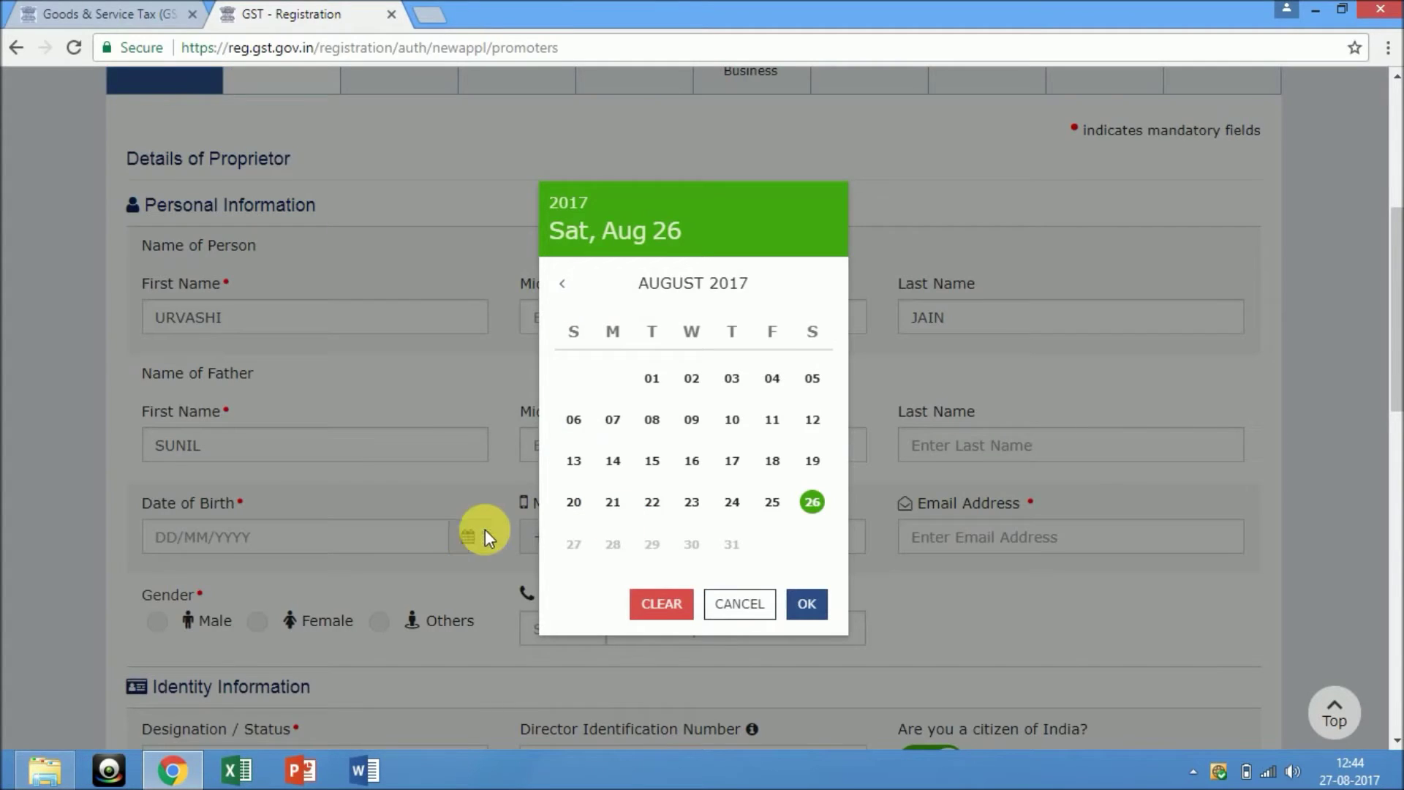
click(728, 601)
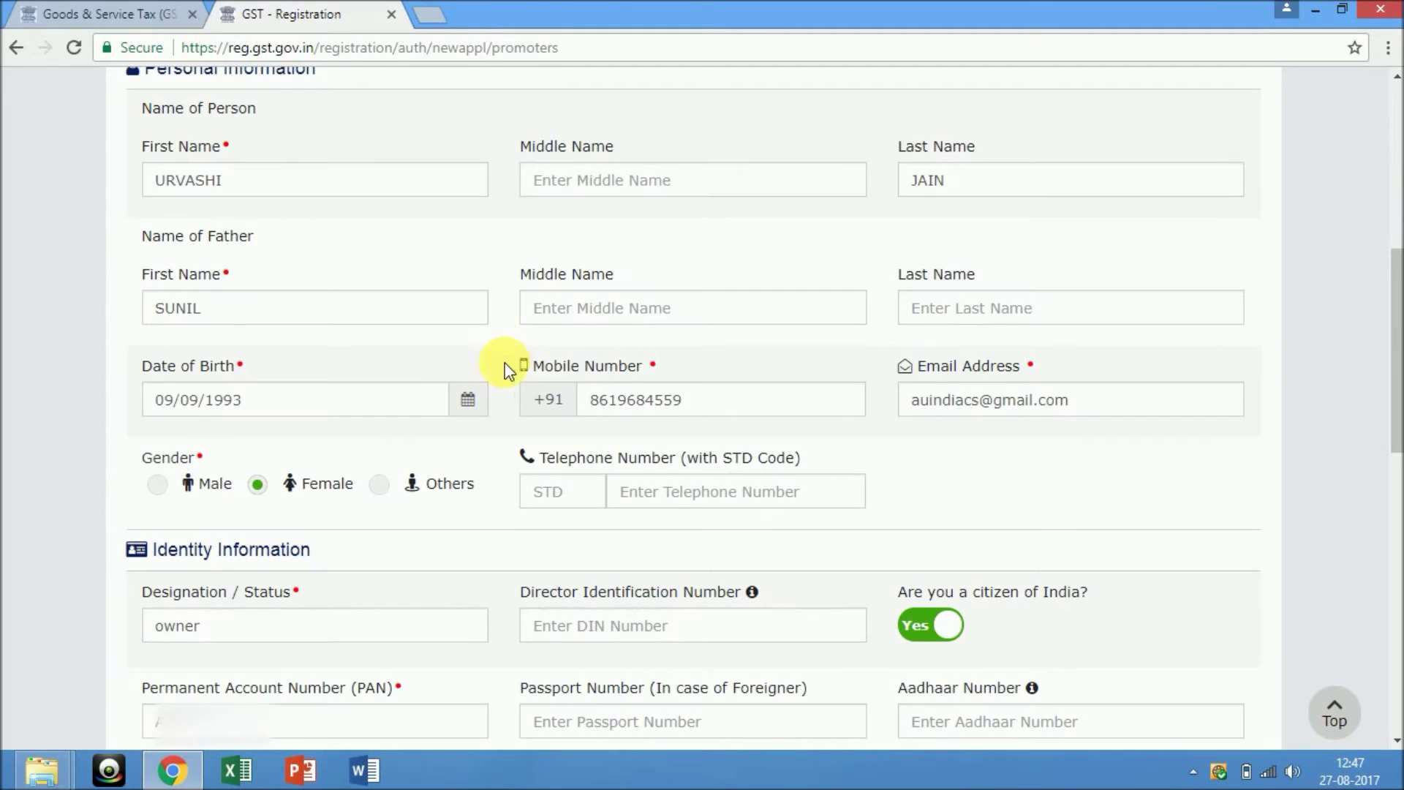
scroll(395, 554, down, 1)
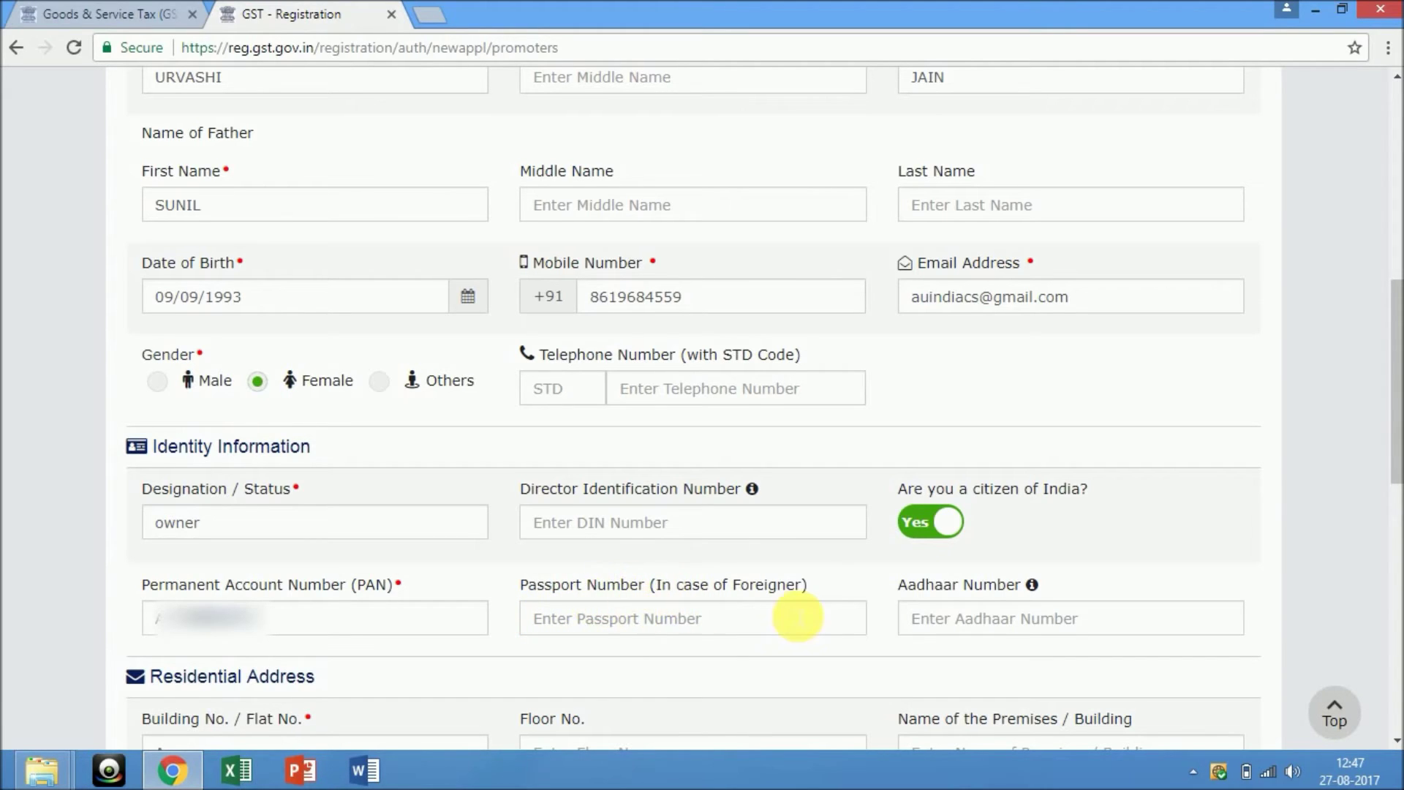
scroll(878, 585, down, 1)
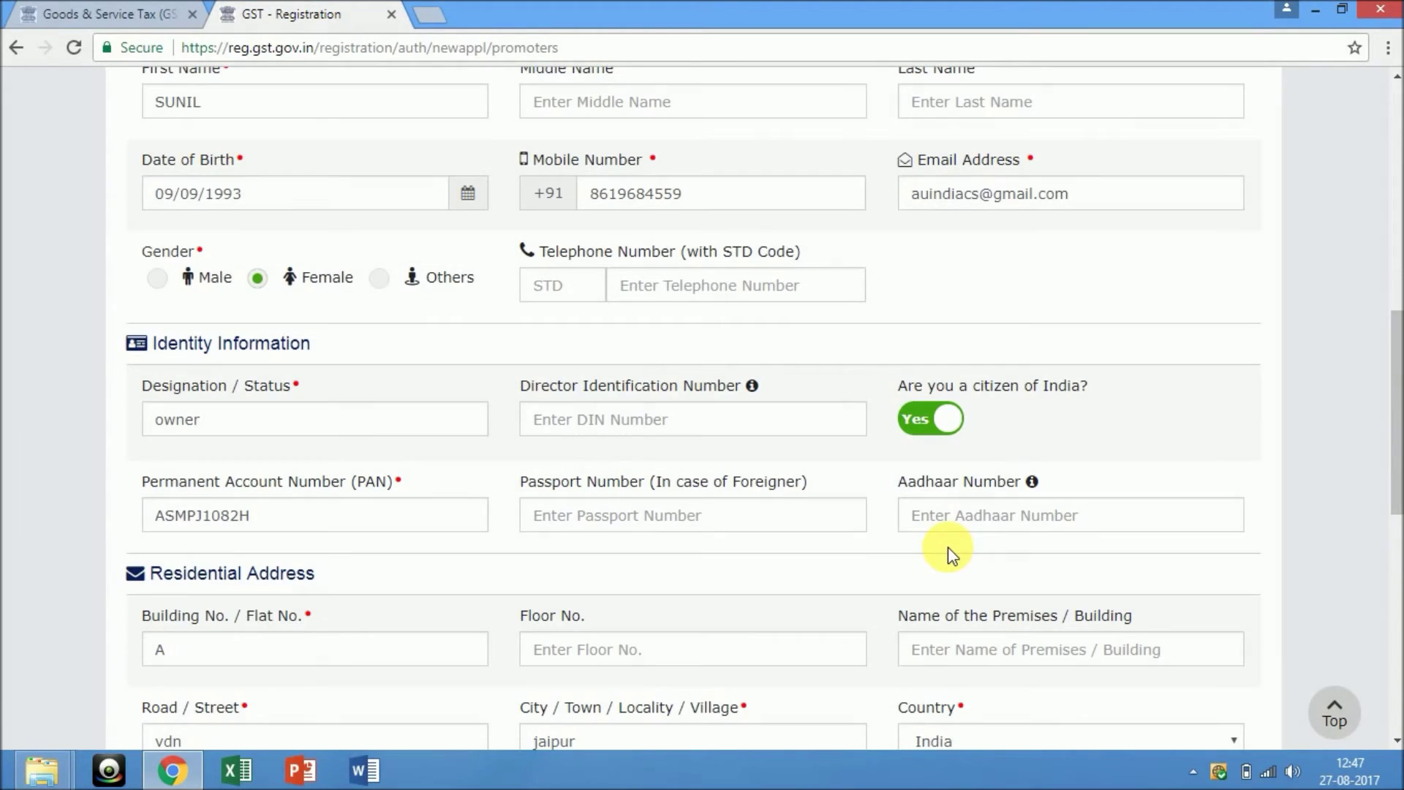
scroll(947, 547, down, 1)
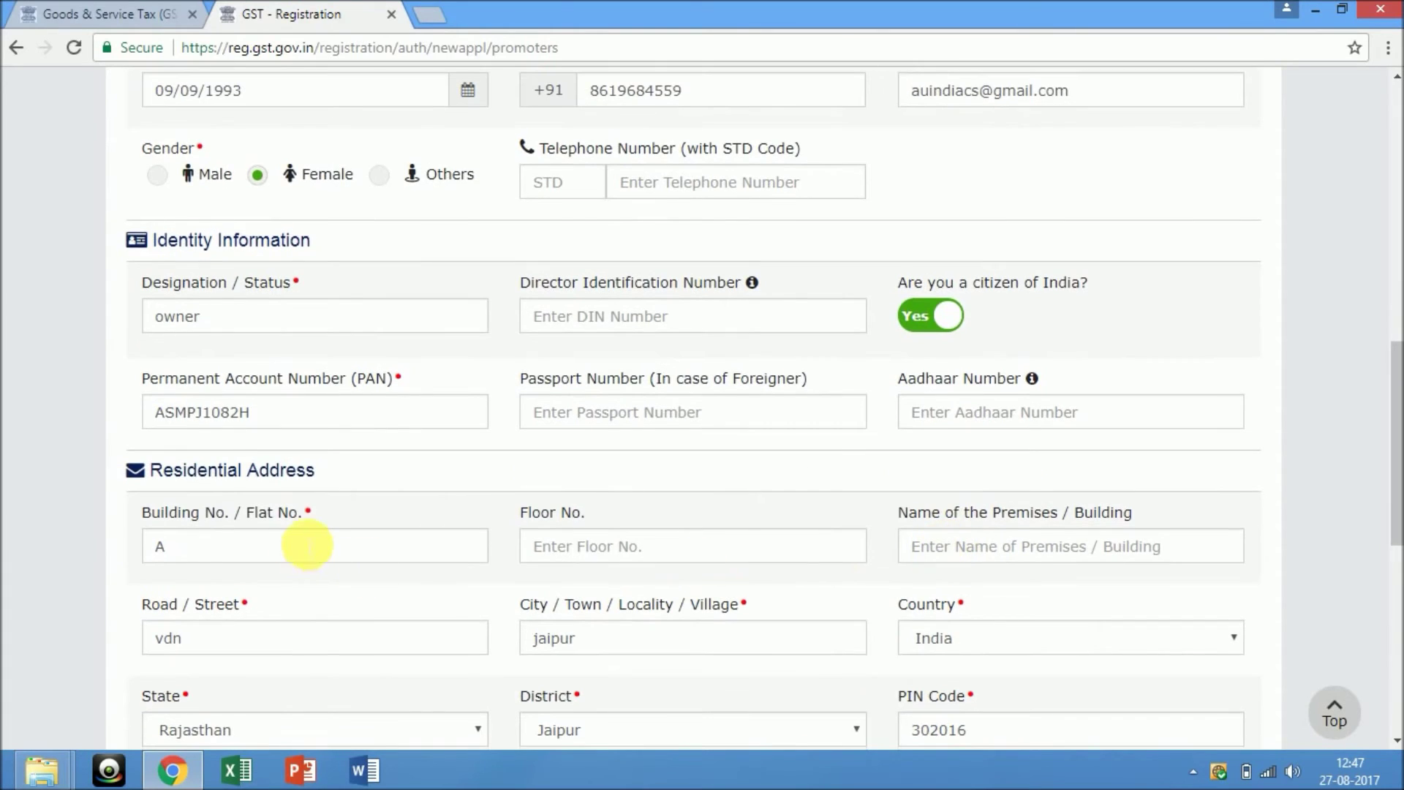
scroll(306, 523, down, 1)
scroll(306, 524, down, 3)
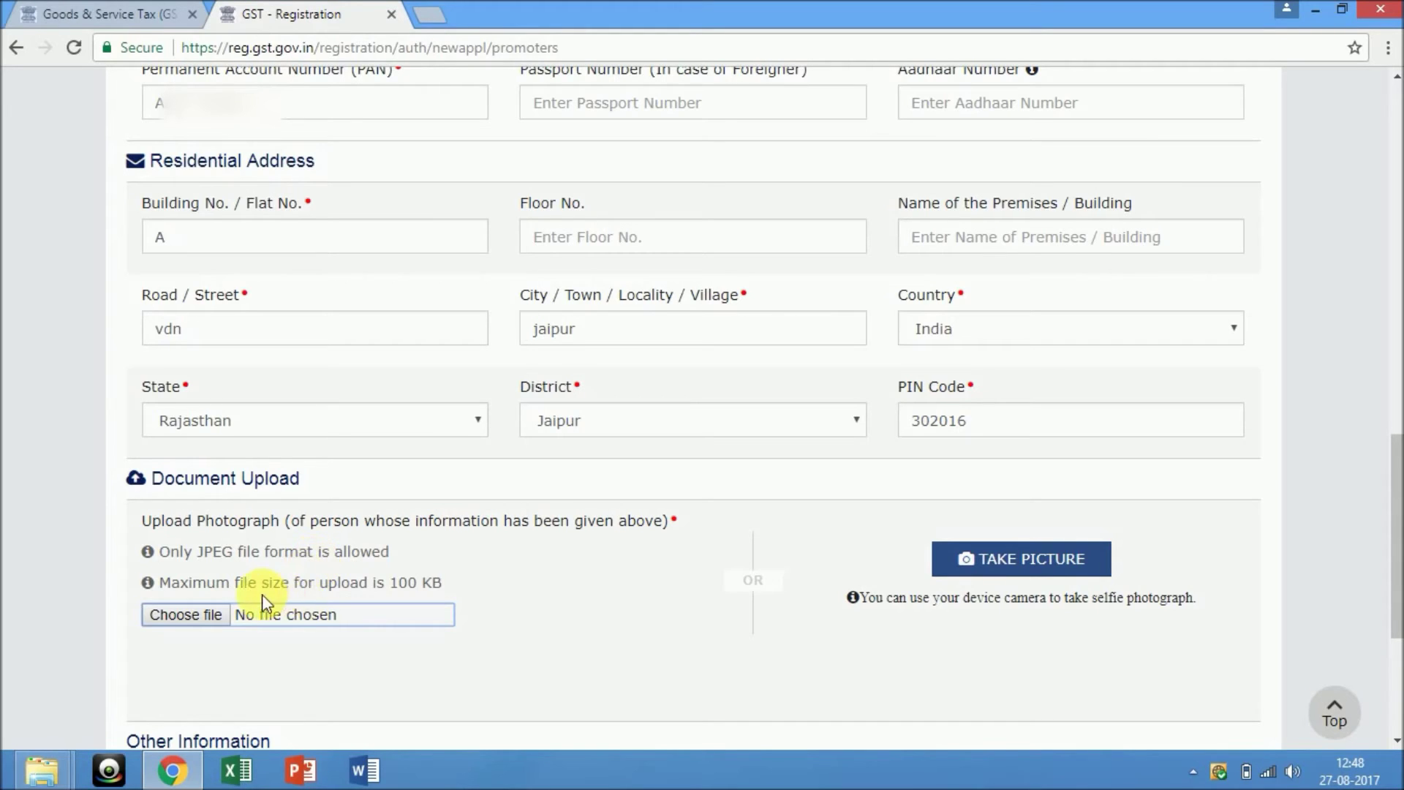
Upload image.jpg from Desktop > gst reg as the proprietor's photograph
click(192, 616)
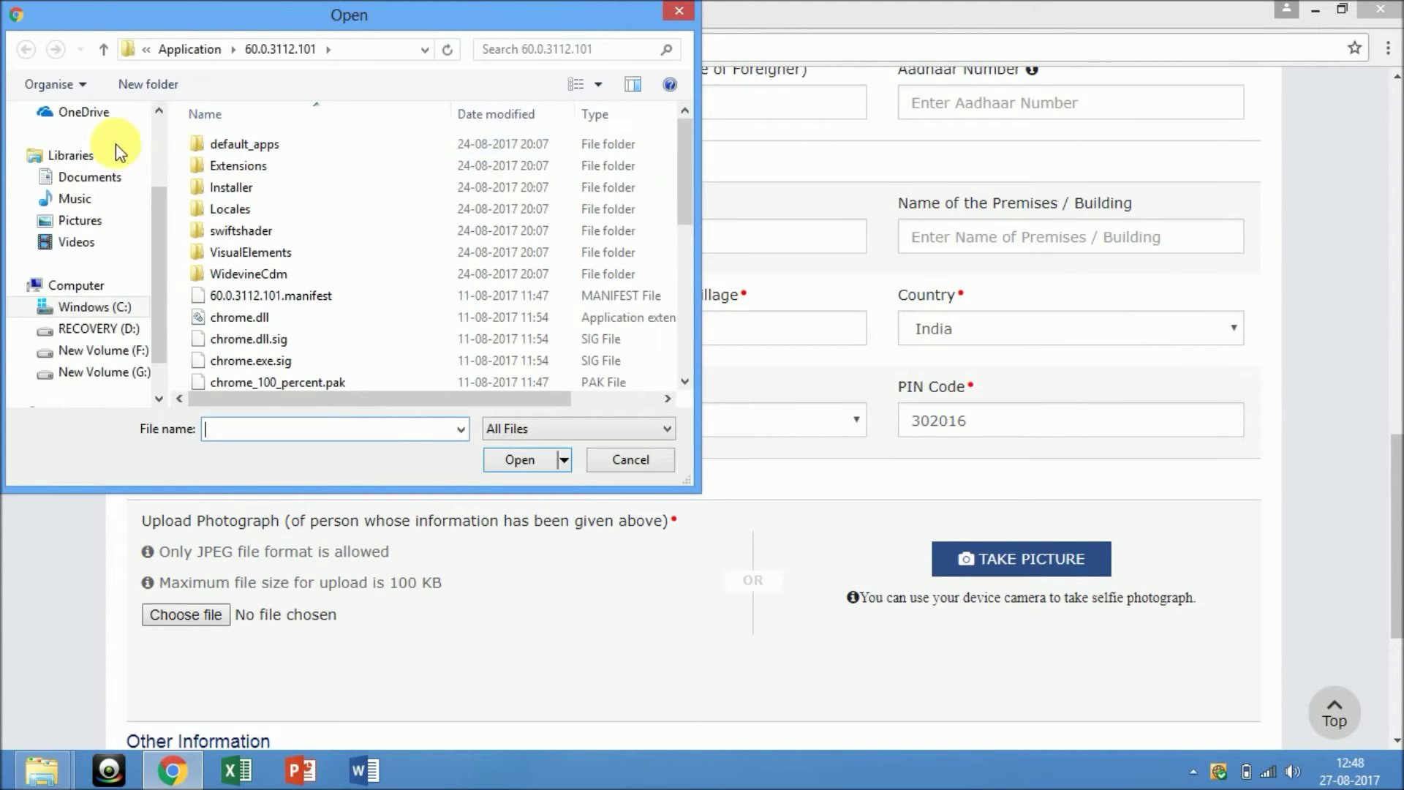
scroll(164, 147, up, 3)
click(111, 144)
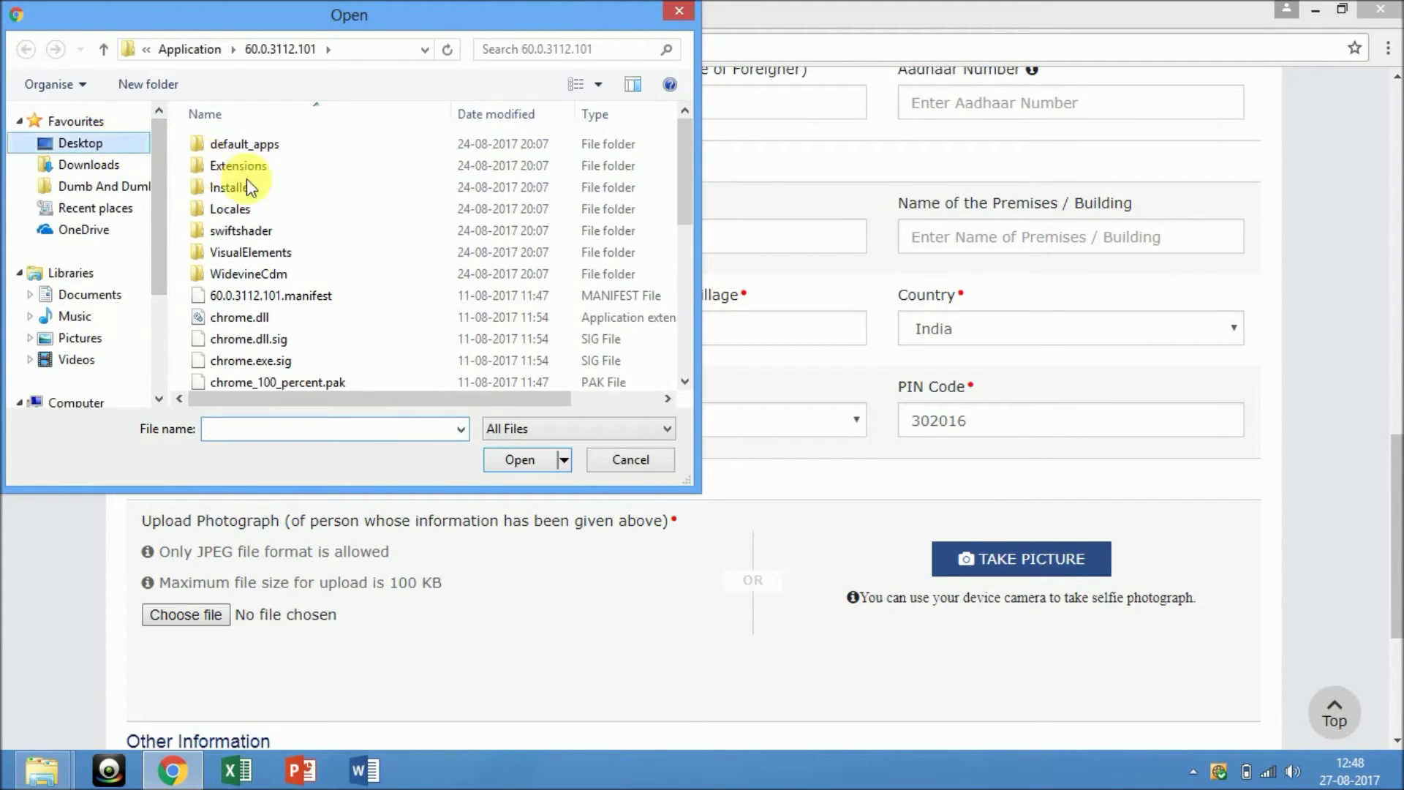
drag(687, 148, 691, 258)
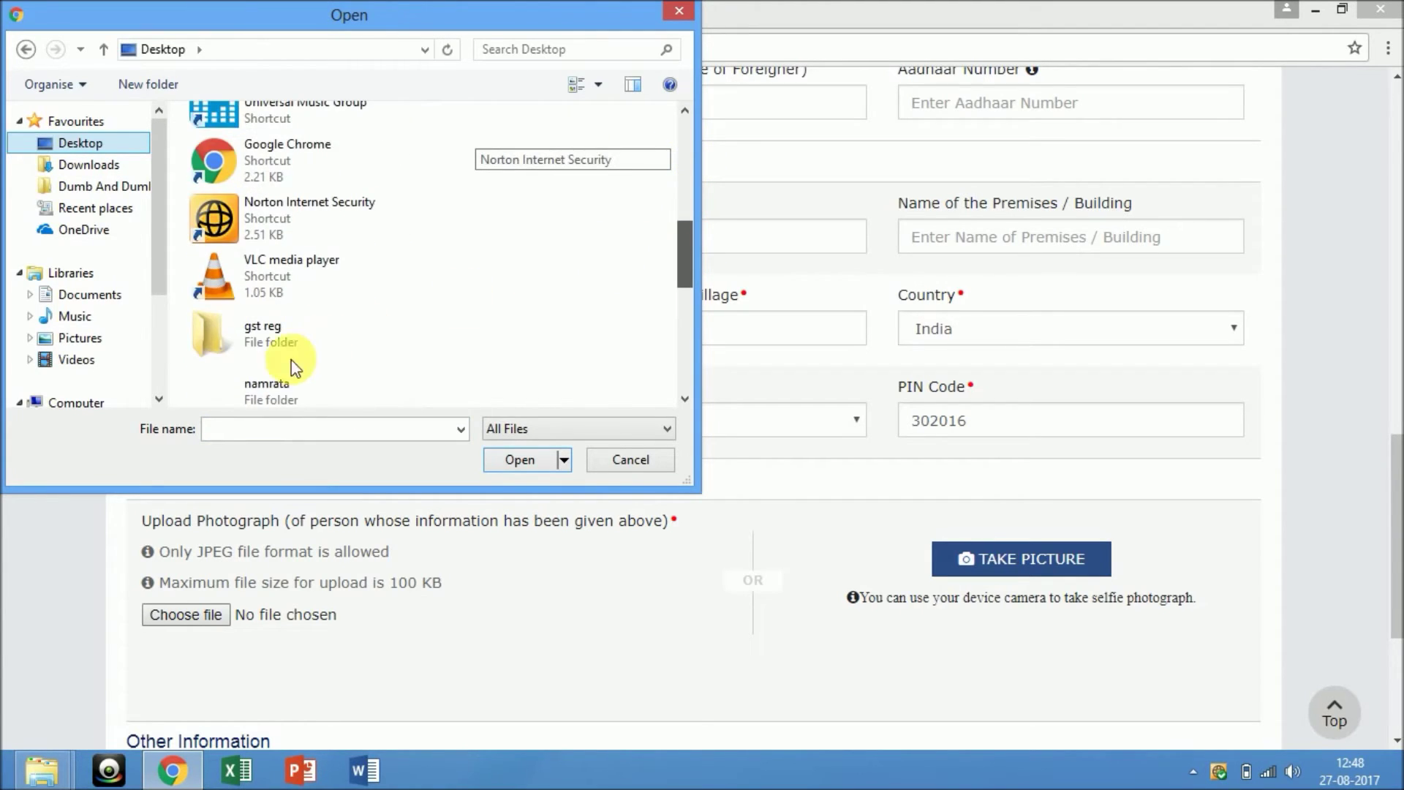
scroll(295, 365, down, 2)
click(267, 192)
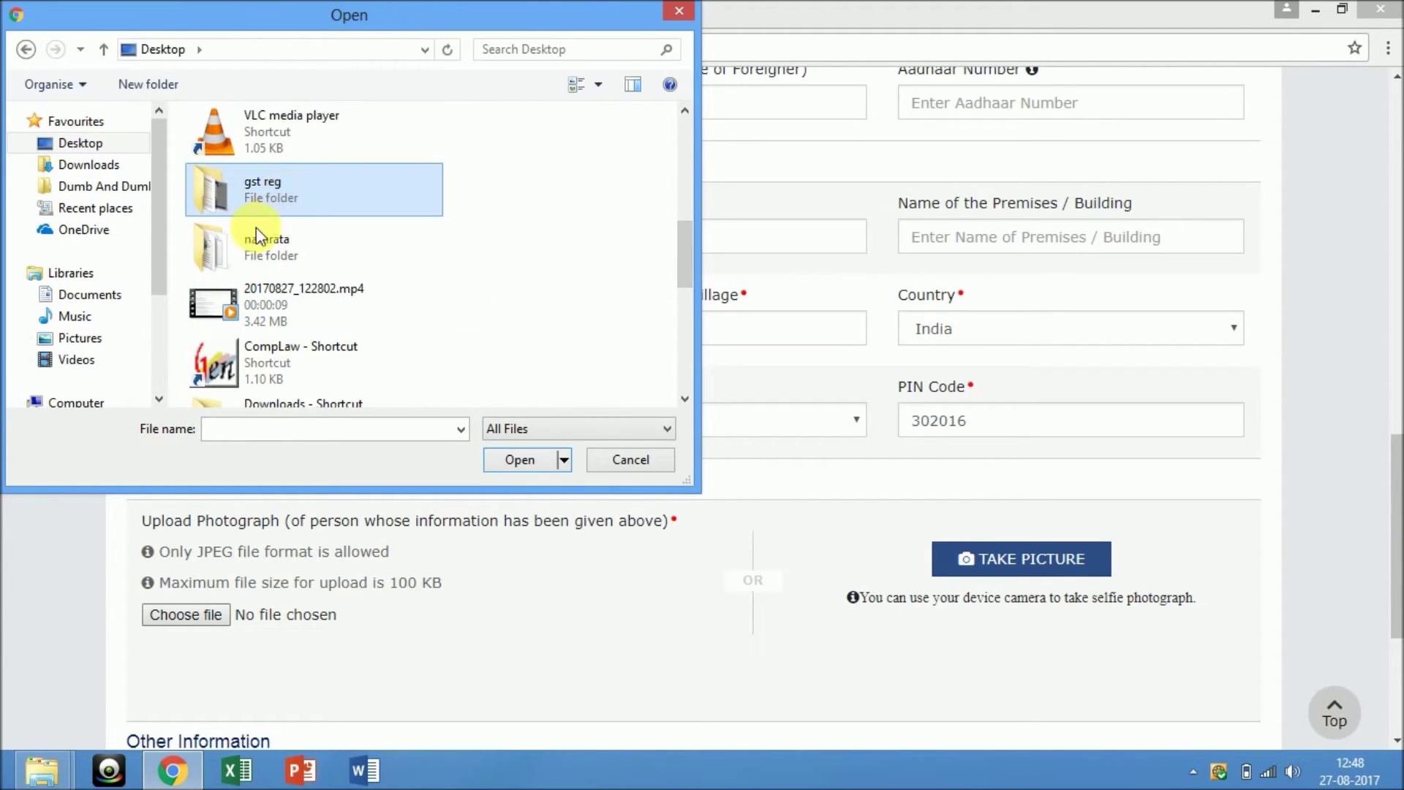
double_click(320, 199)
scroll(421, 293, down, 2)
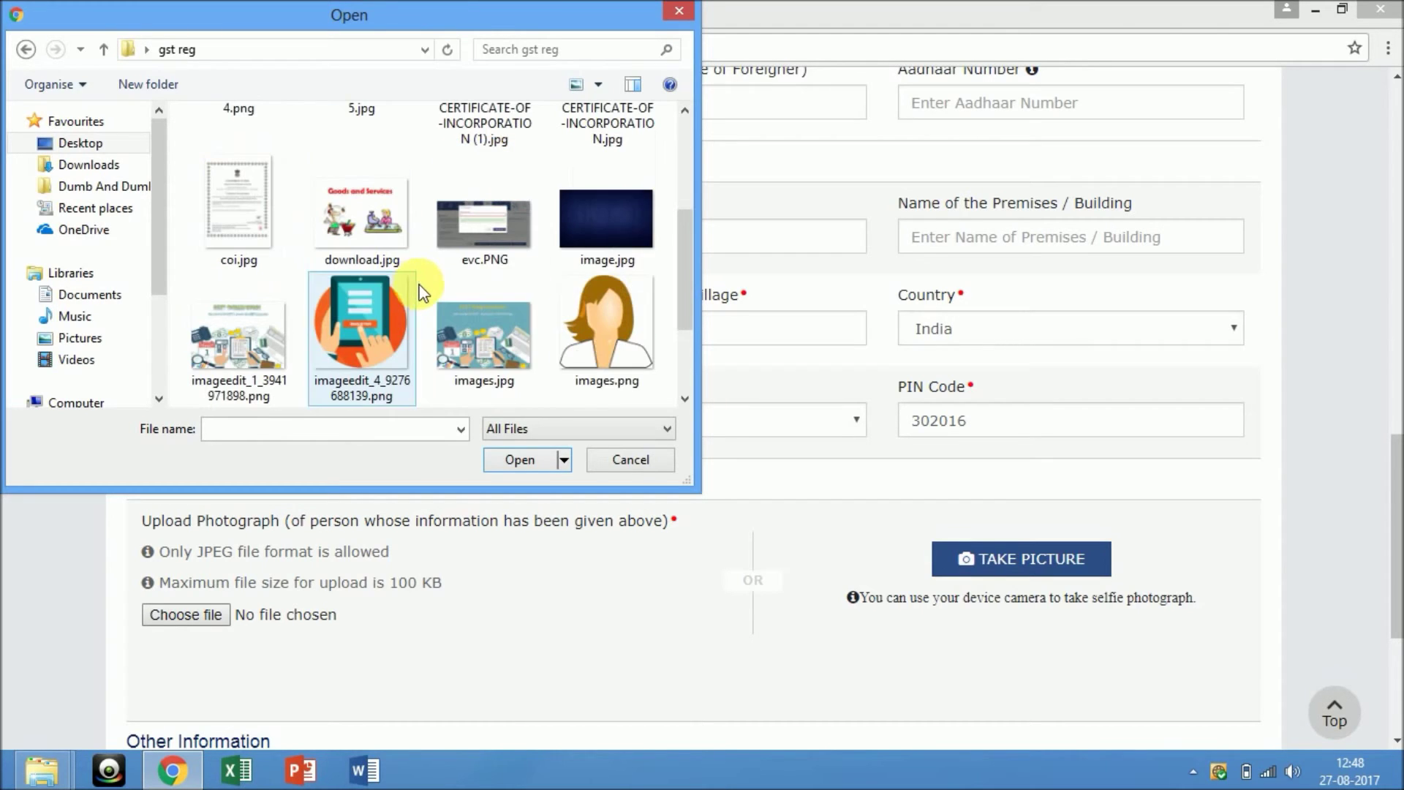
click(595, 225)
click(519, 460)
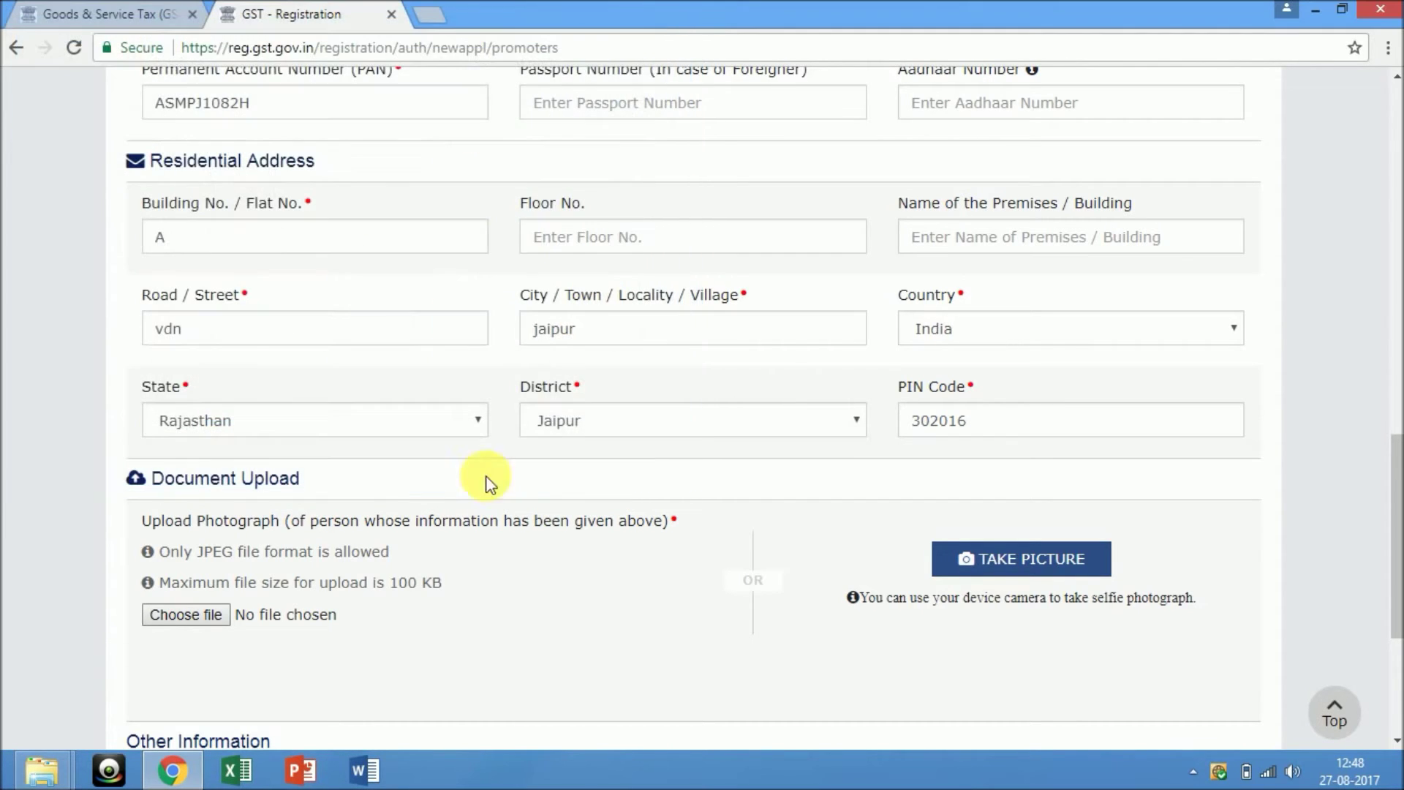
scroll(795, 585, down, 3)
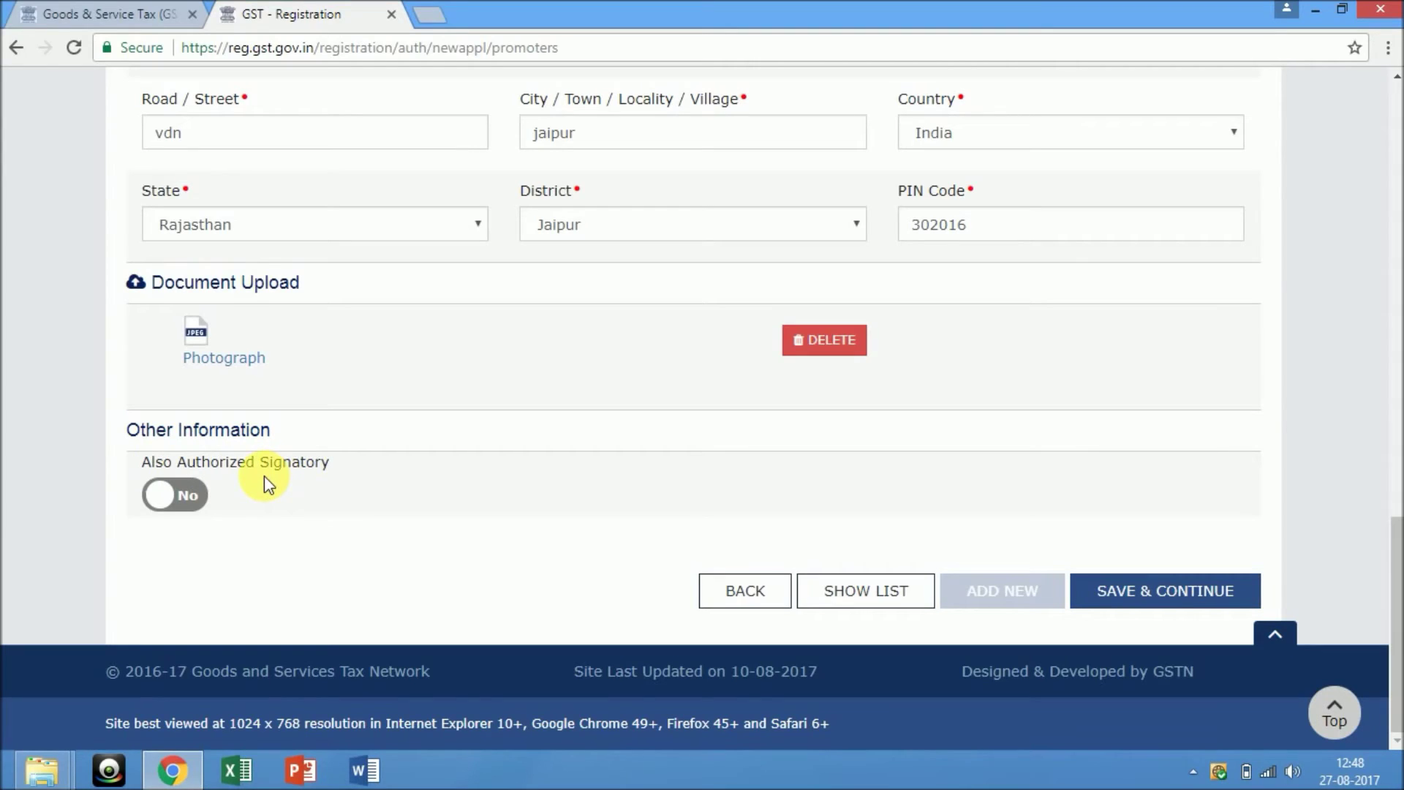
Mark the proprietor as also an authorized signatory and save the promoter details
click(198, 499)
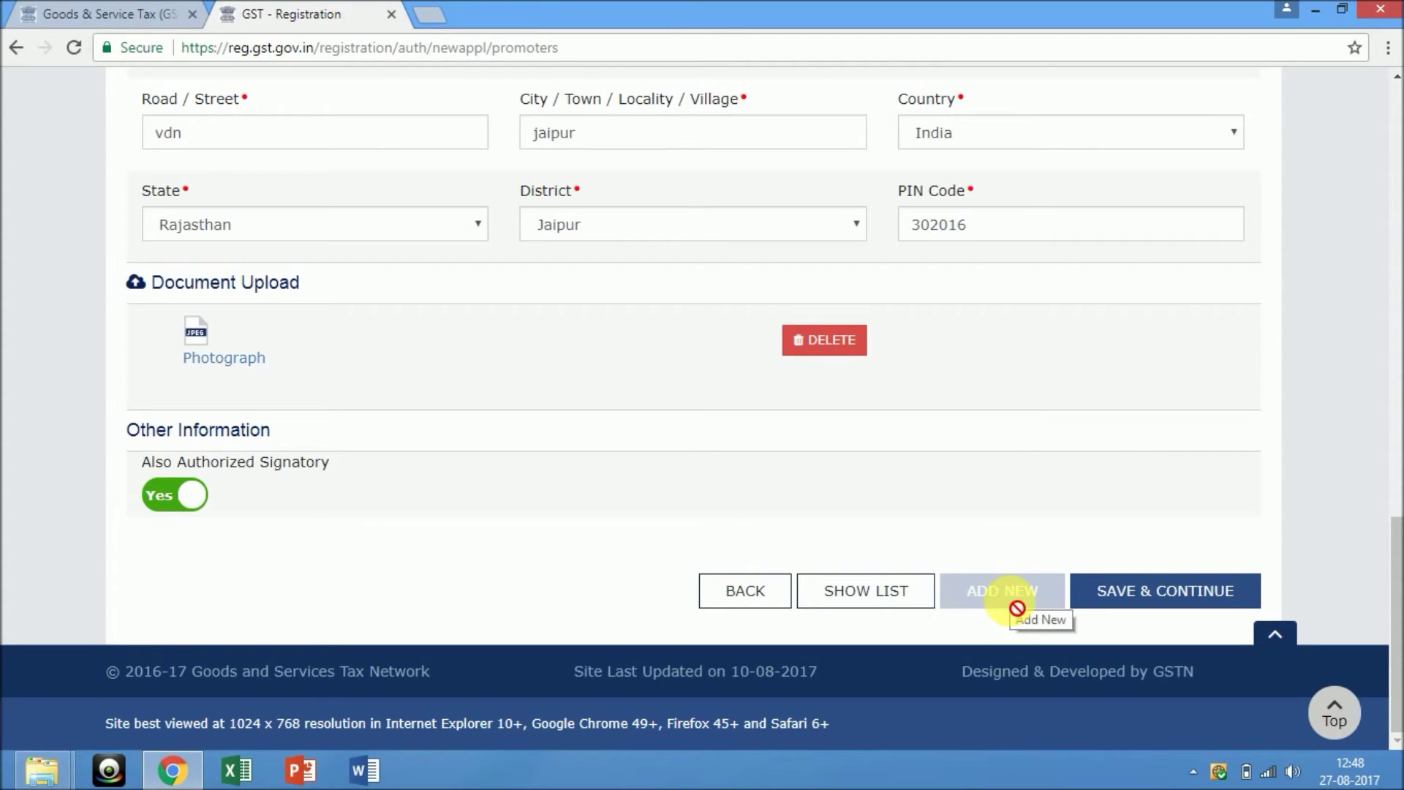
click(1144, 590)
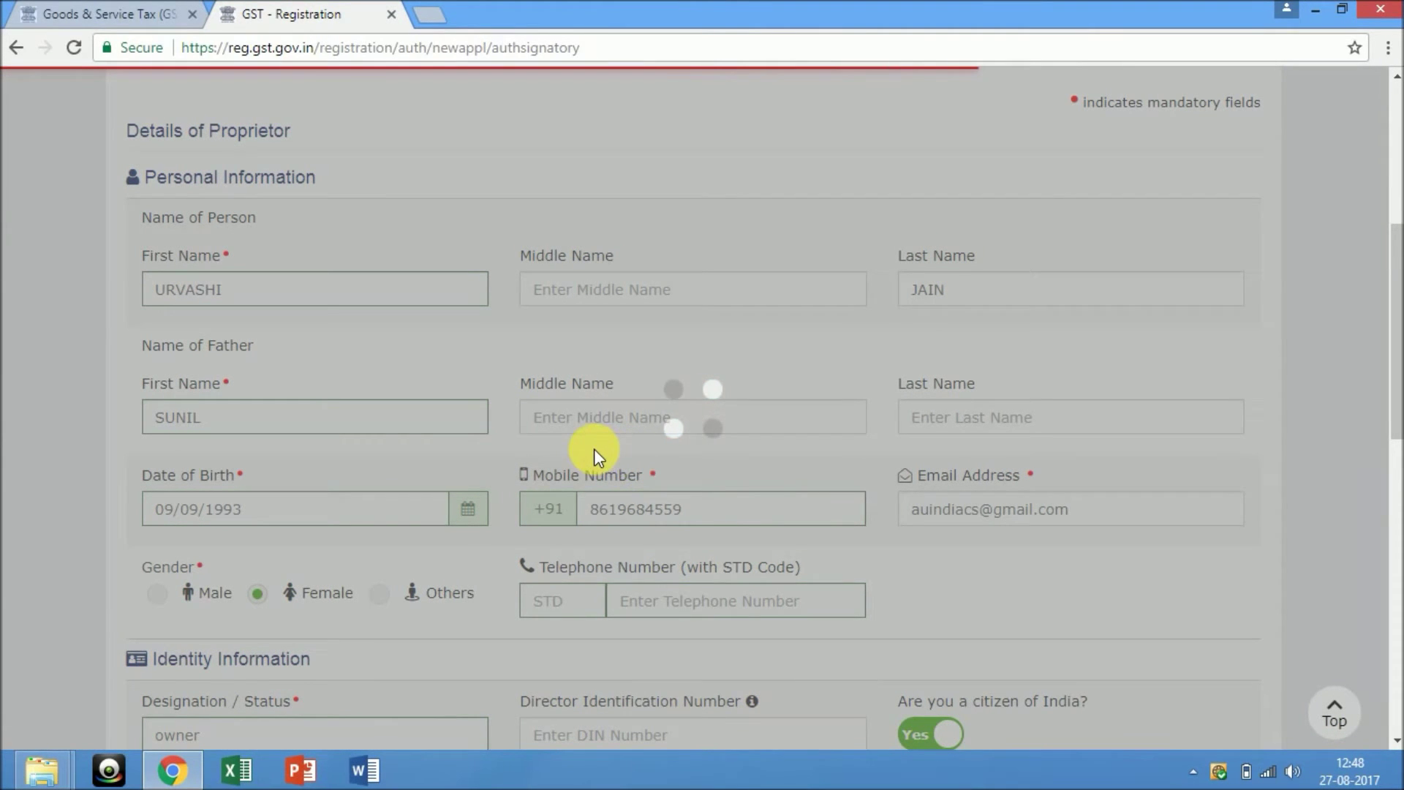
scroll(600, 459, down, 3)
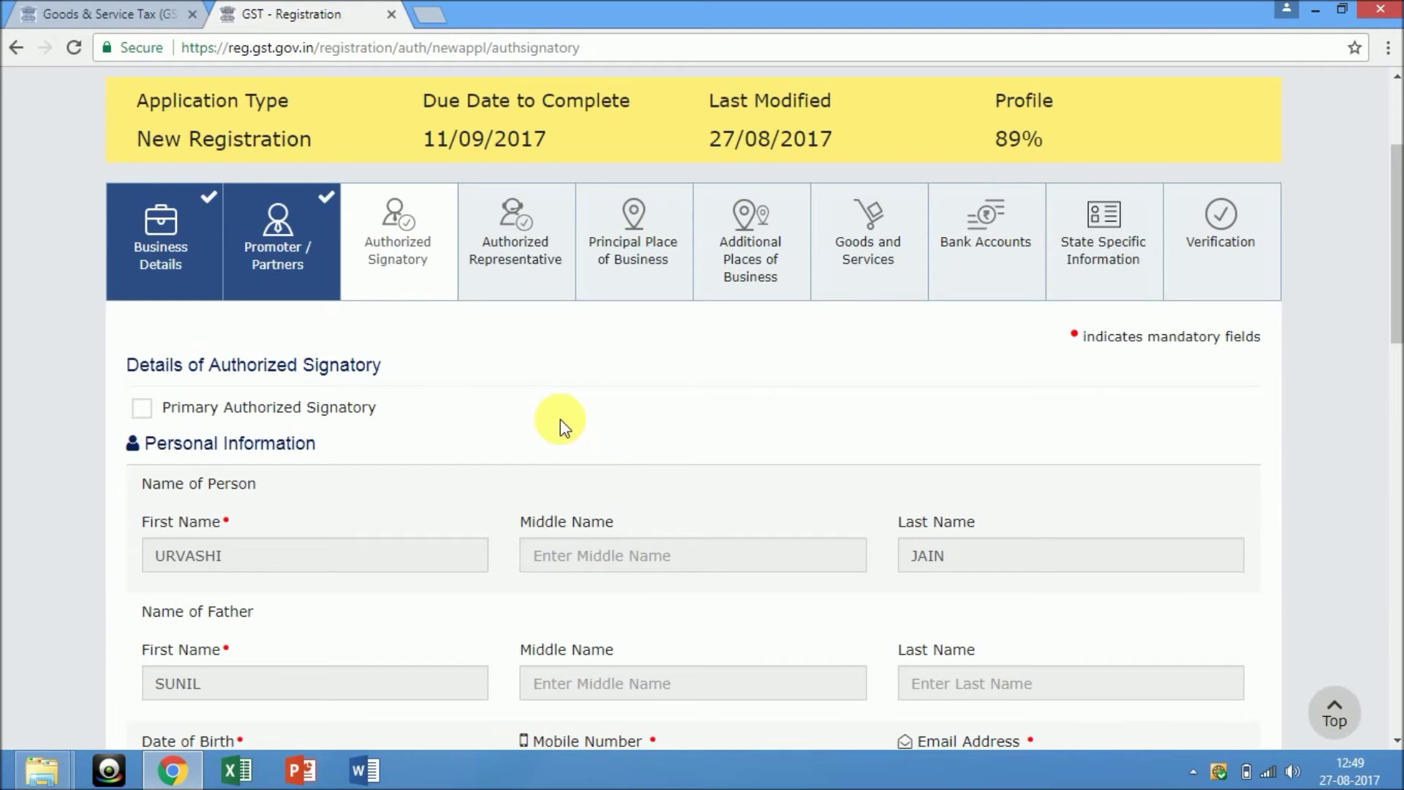
scroll(404, 394, down, 5)
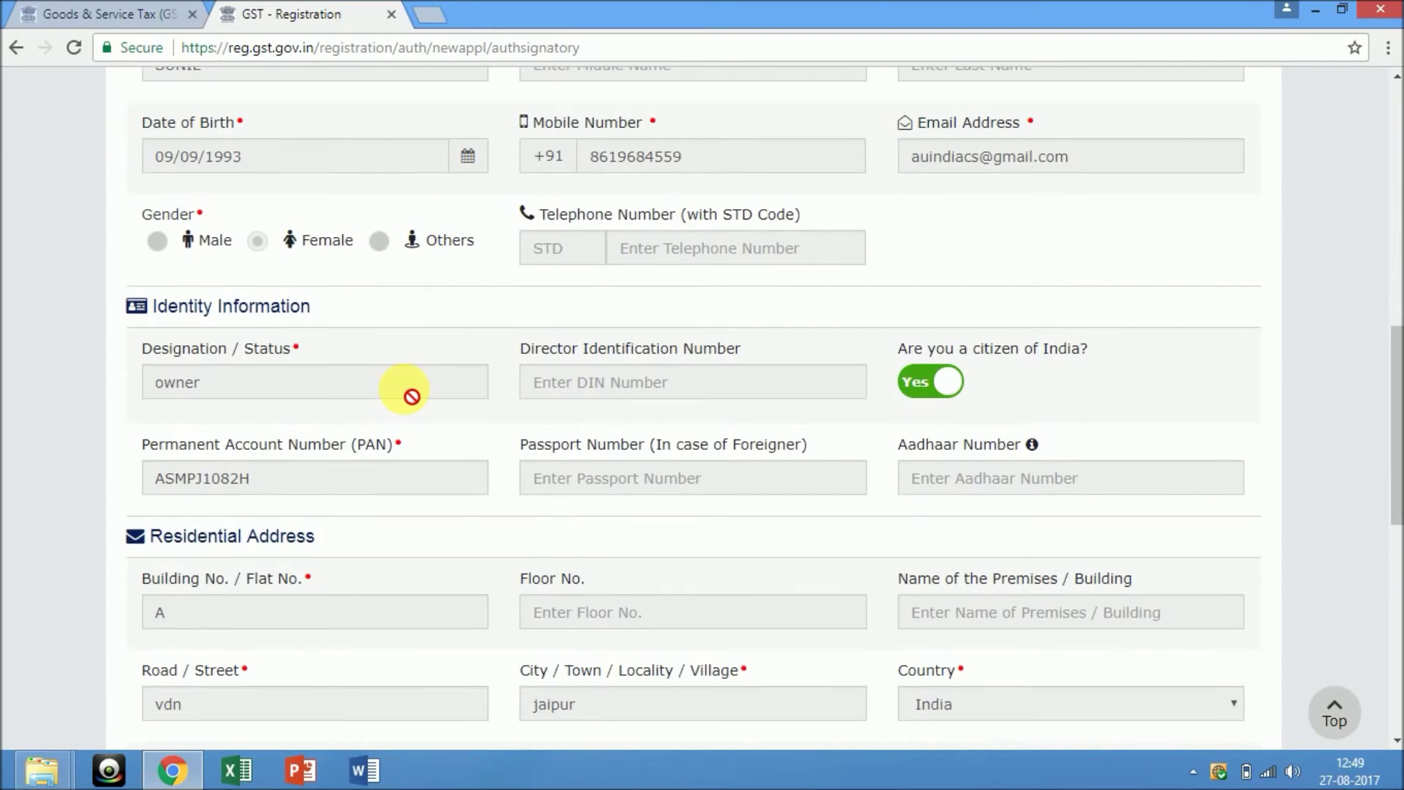
scroll(410, 395, down, 6)
scroll(409, 395, down, 2)
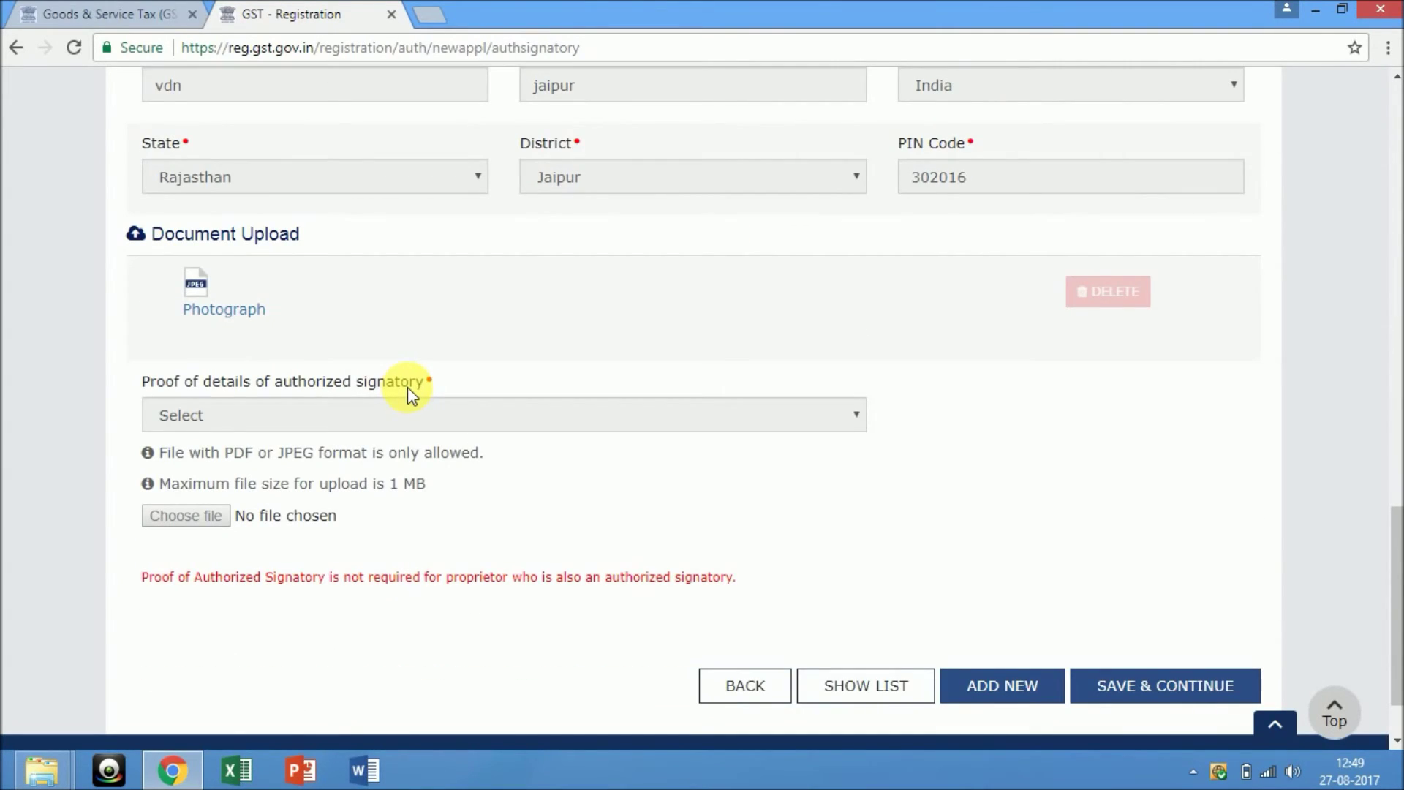
scroll(406, 387, up, 18)
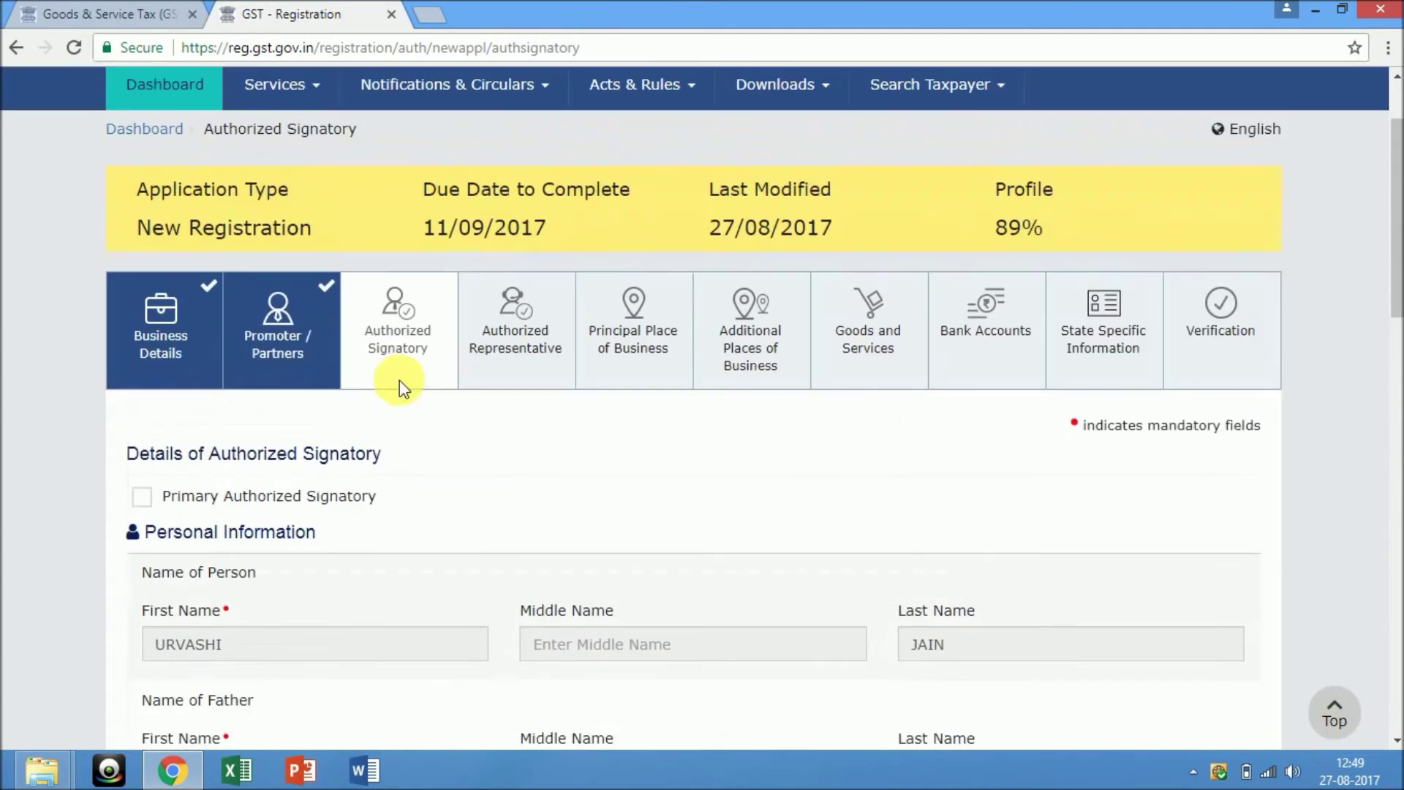
Tick Primary Authorized Signatory and review the address and document upload sections
click(142, 510)
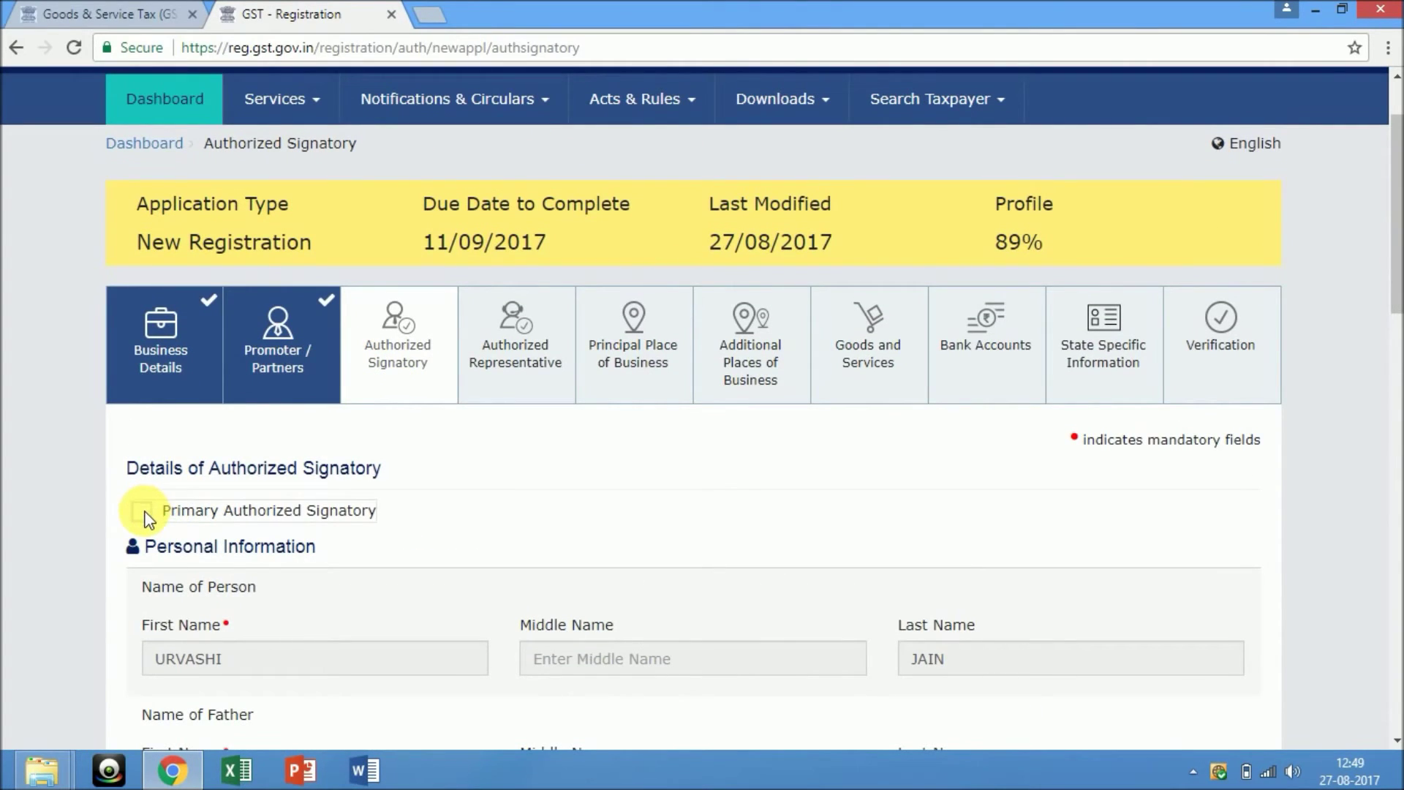
scroll(292, 577, down, 15)
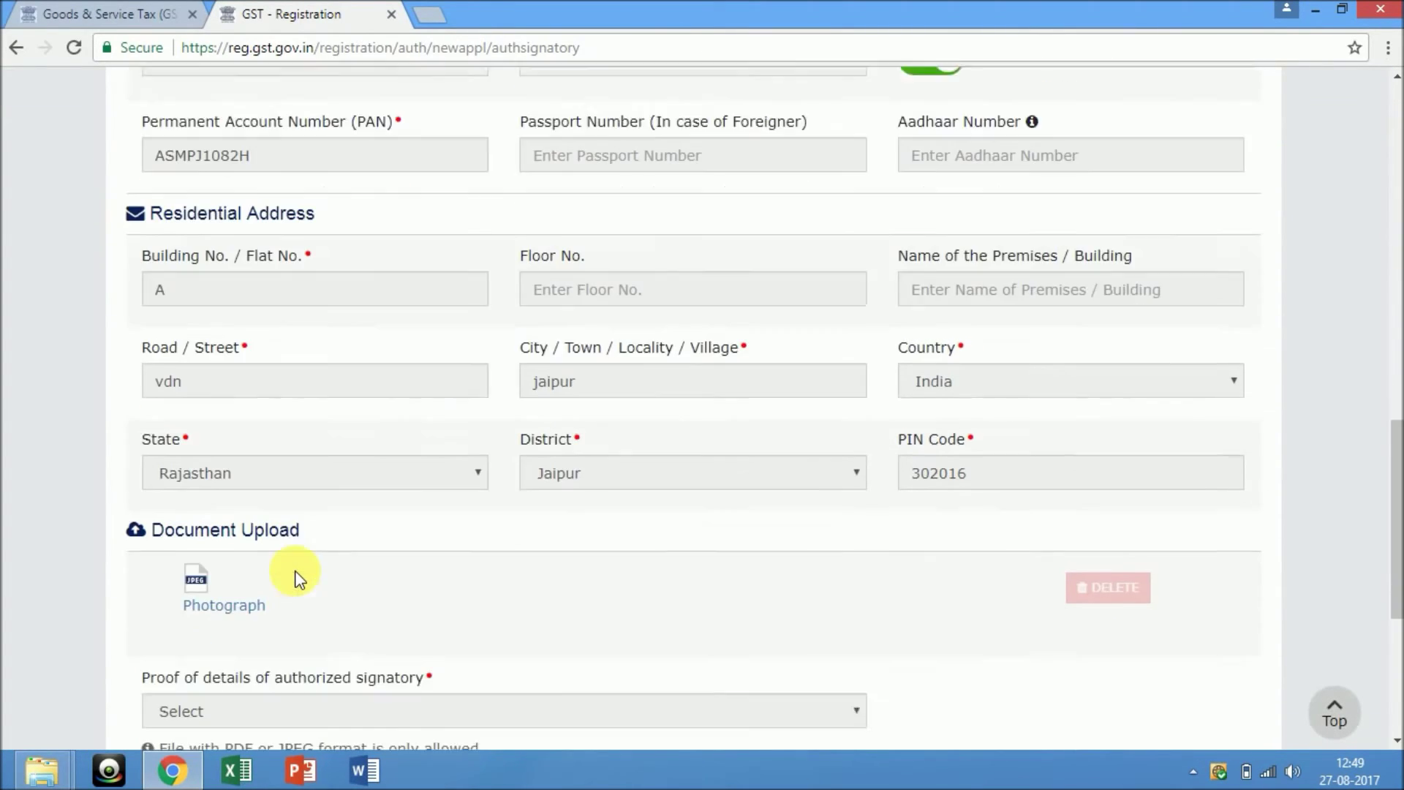
scroll(295, 570, down, 1)
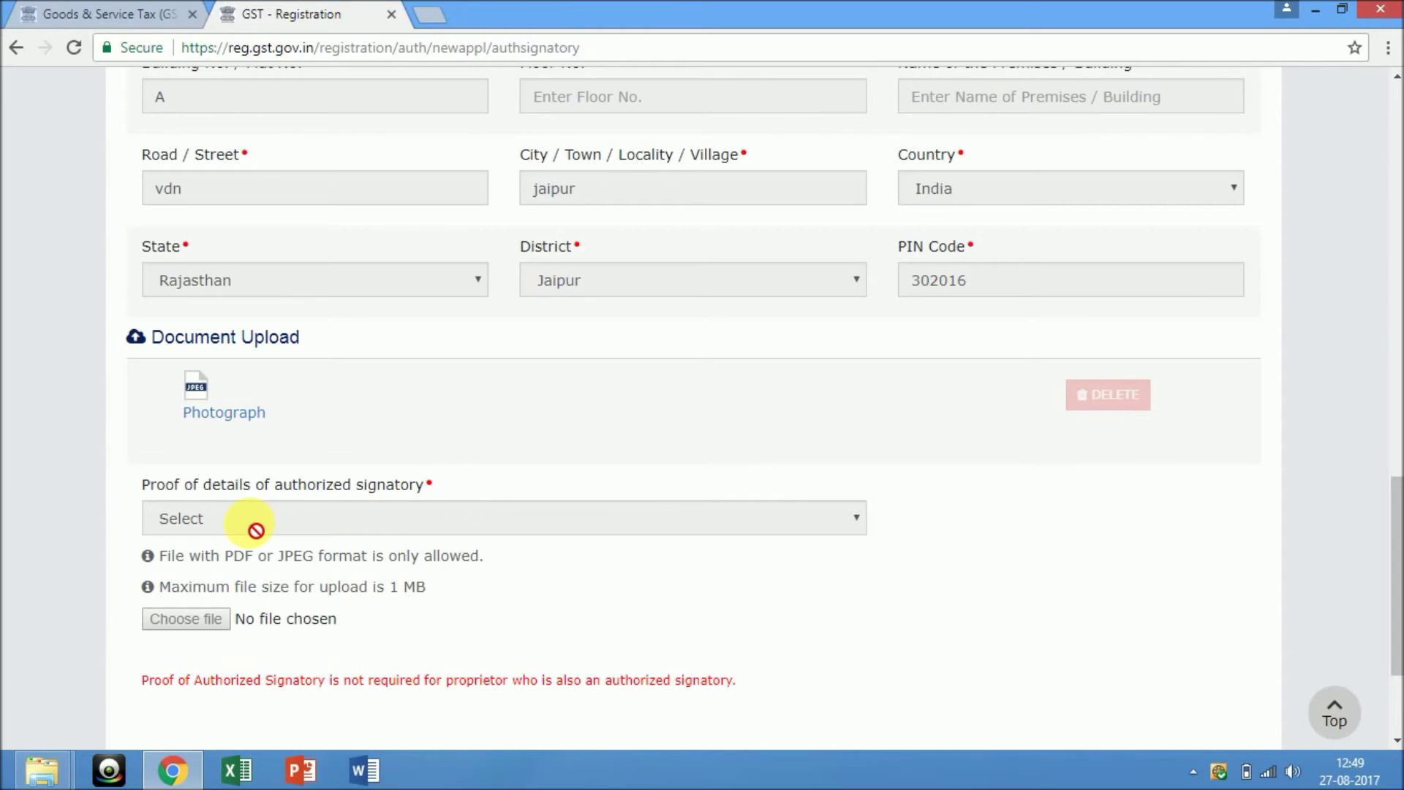
scroll(1051, 568, down, 3)
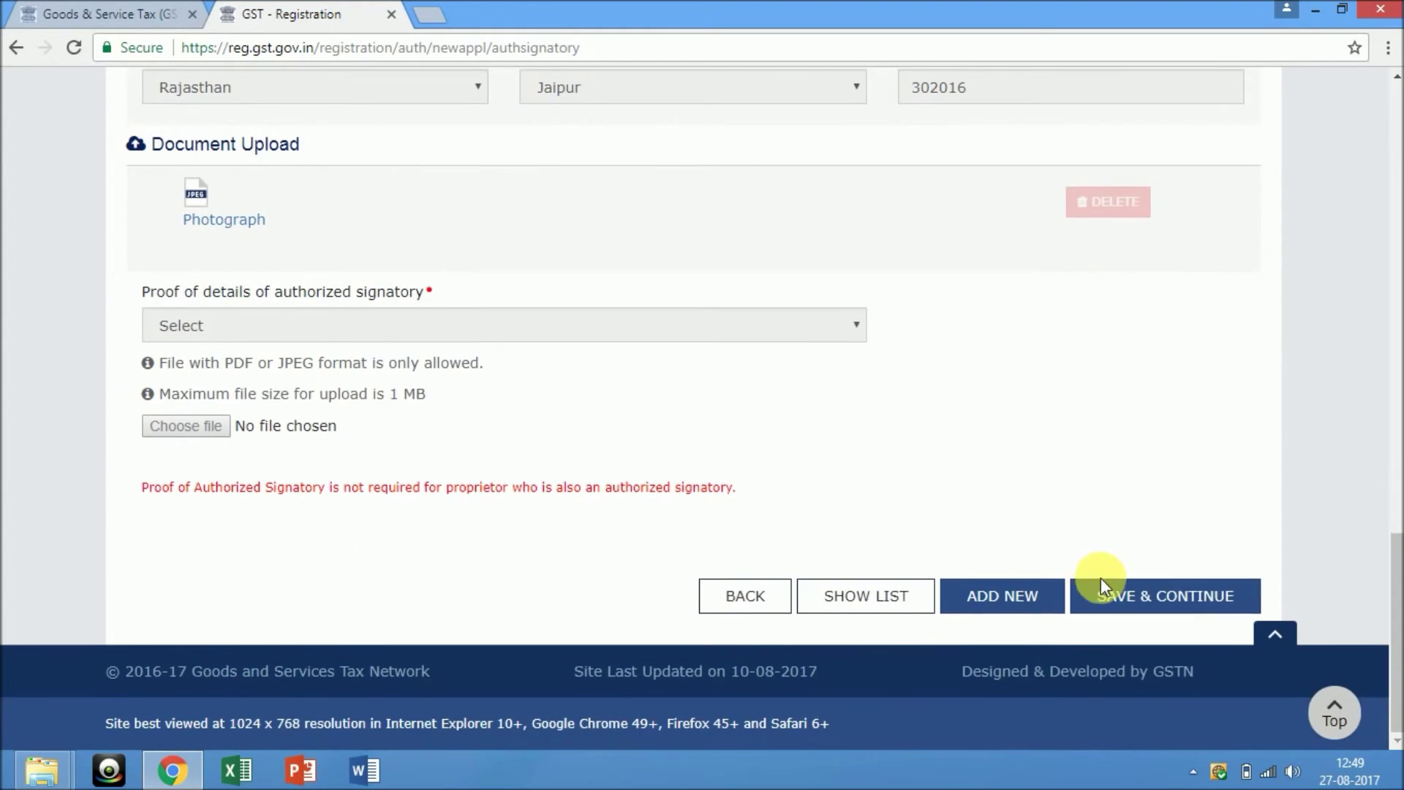
Save the signatory details, then answer No for Authorized Representative and save
click(1168, 606)
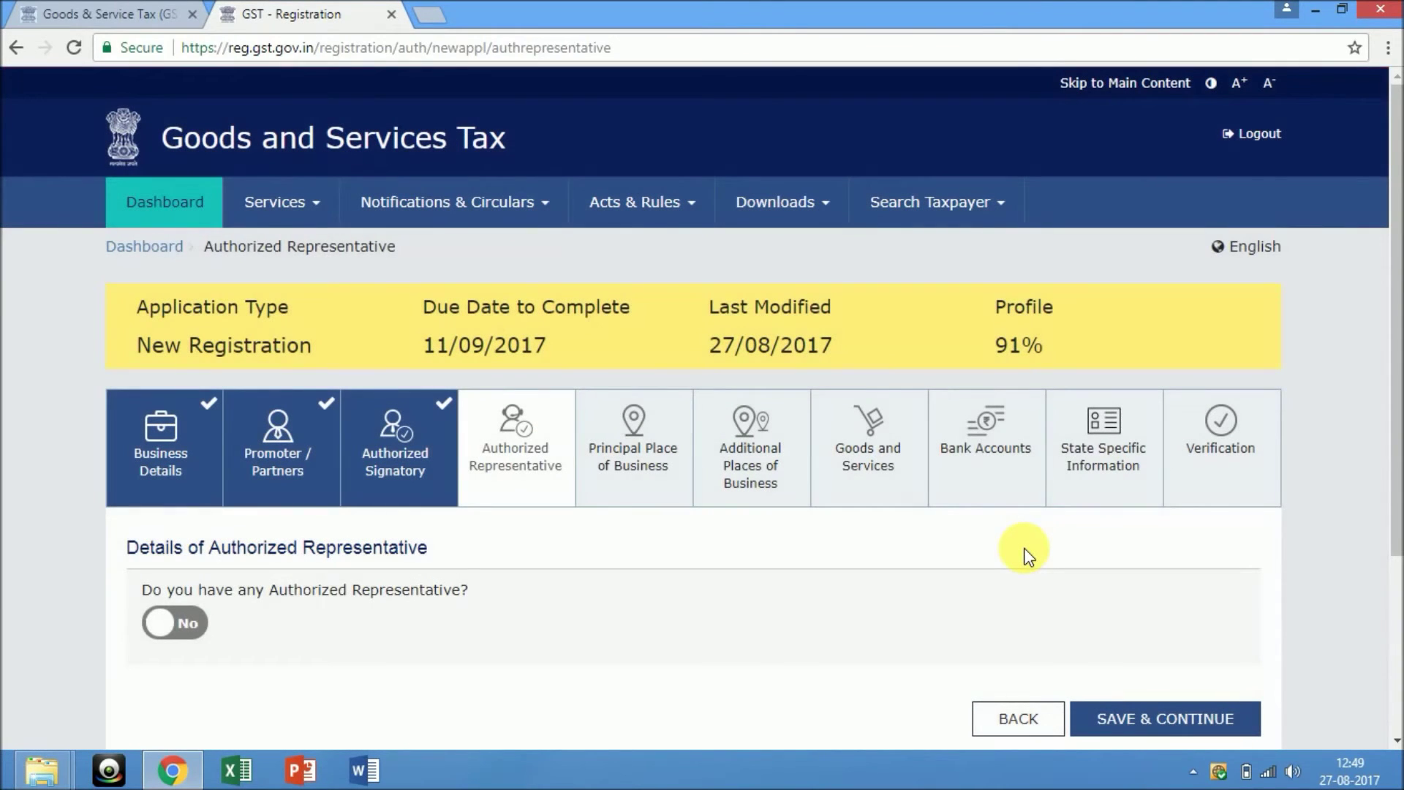
scroll(274, 594, down, 2)
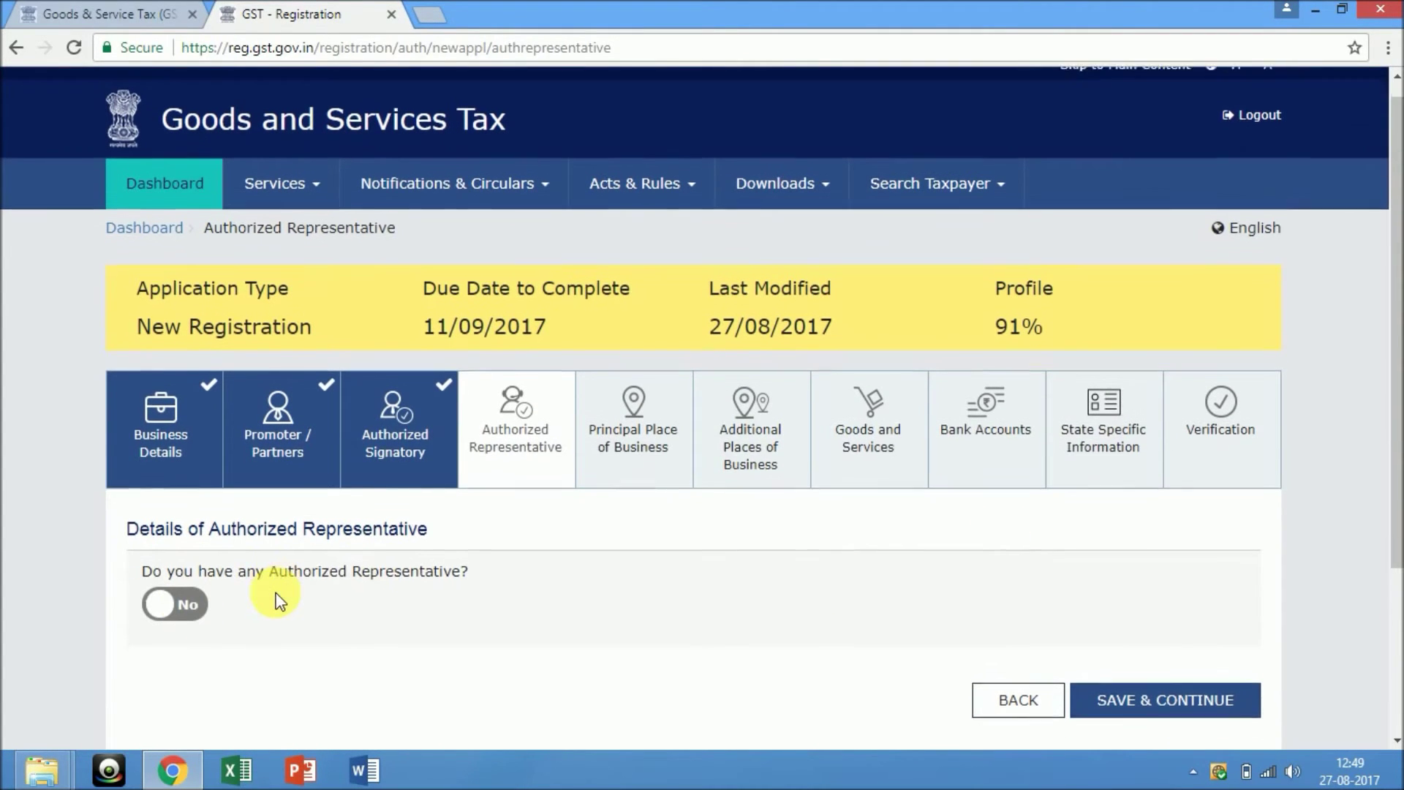
click(179, 520)
scroll(304, 554, down, 3)
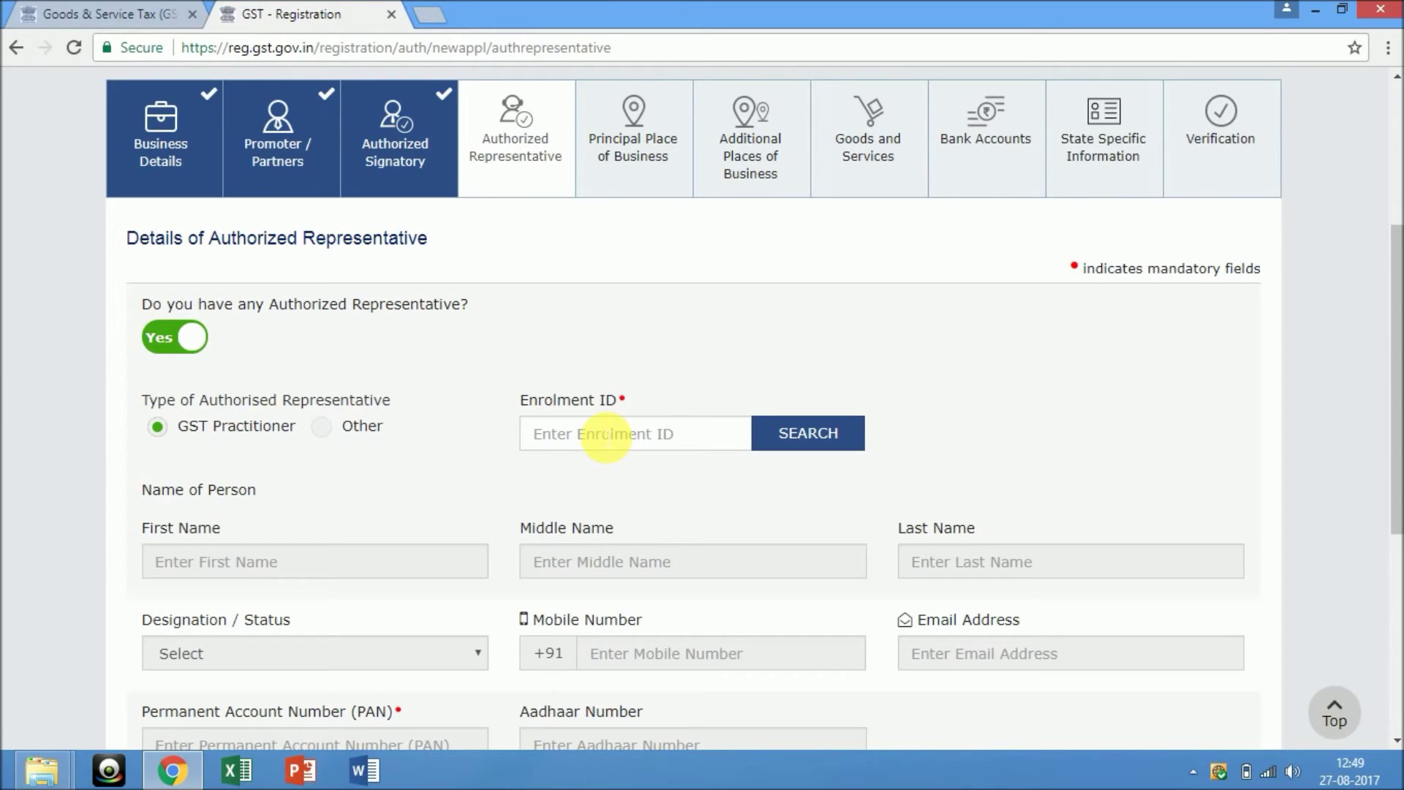
click(322, 427)
scroll(329, 439, down, 4)
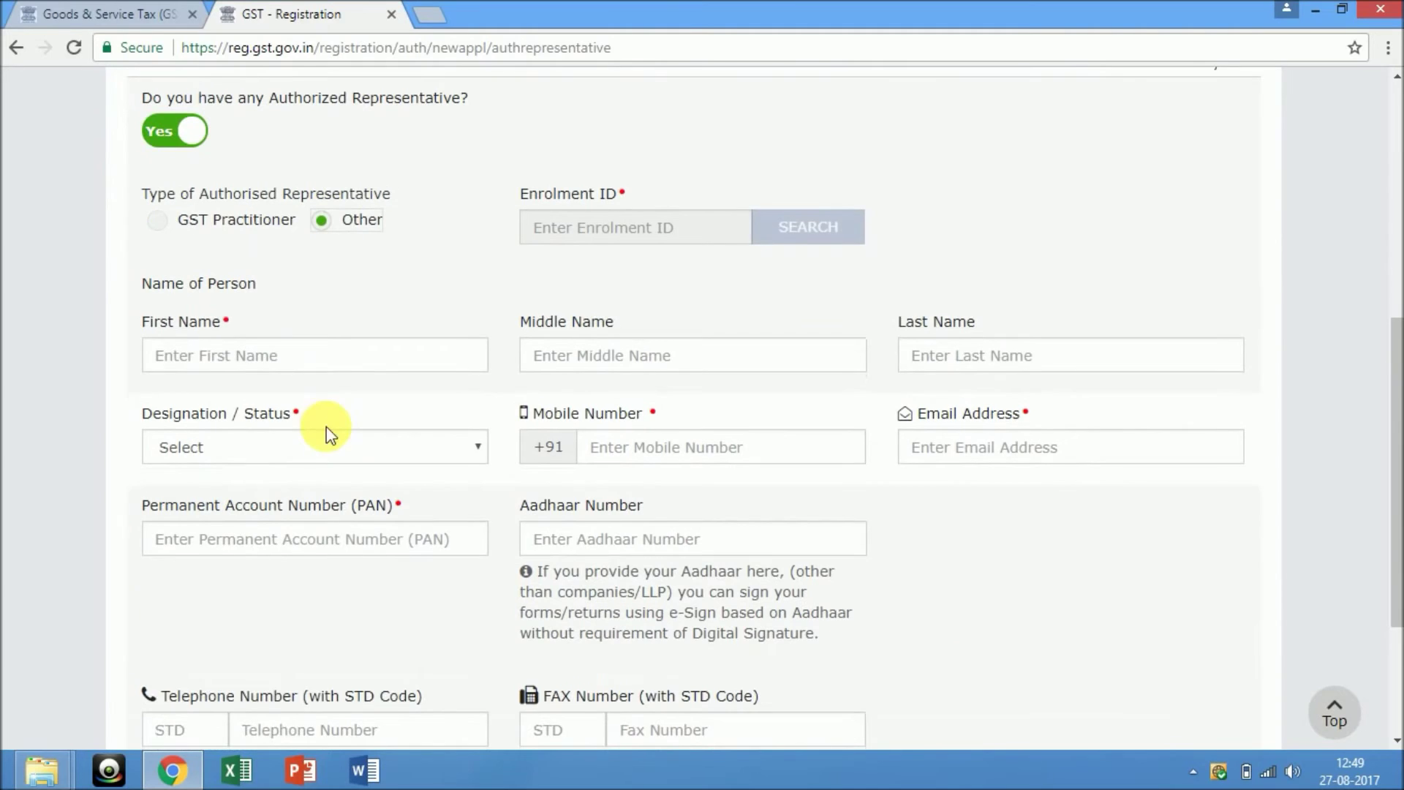
scroll(339, 491, up, 3)
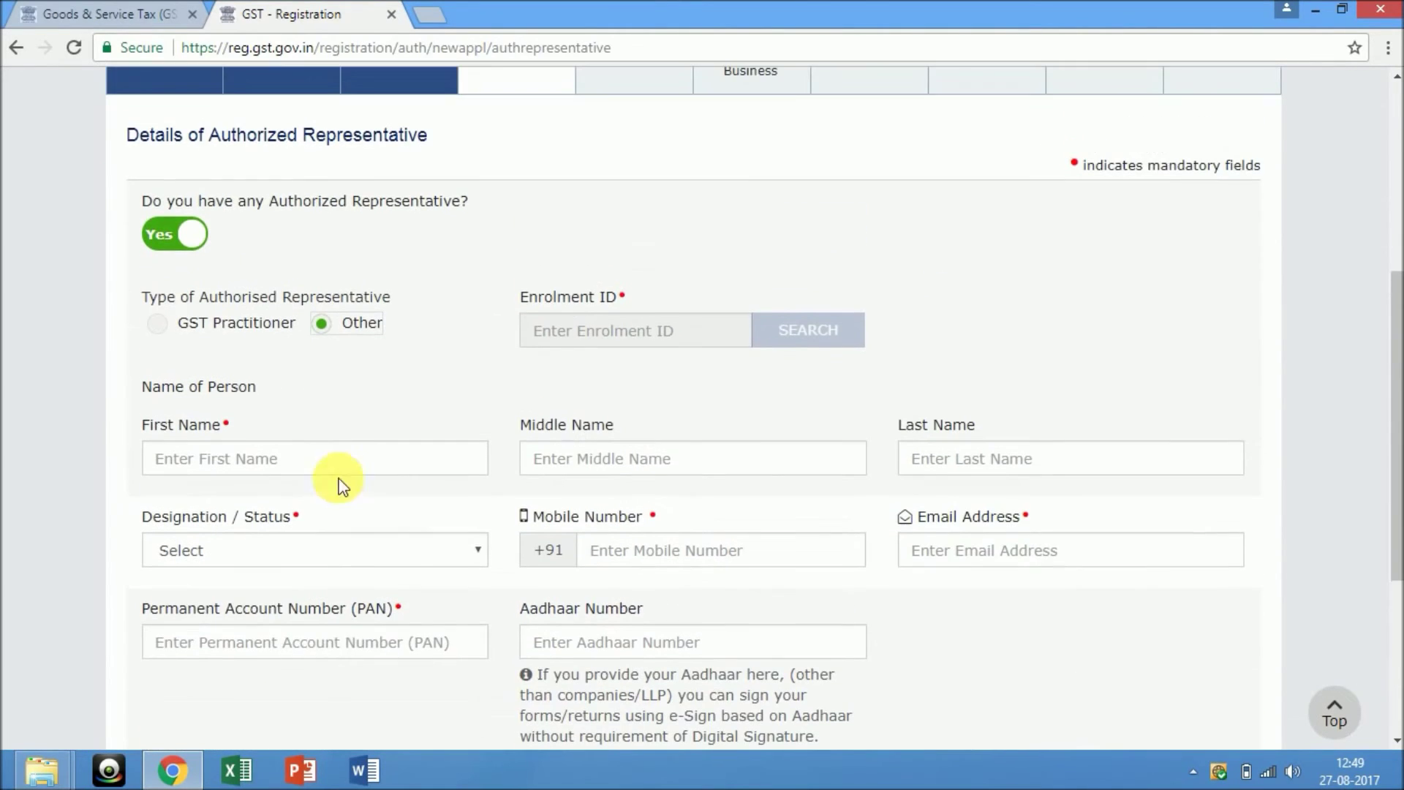
click(170, 238)
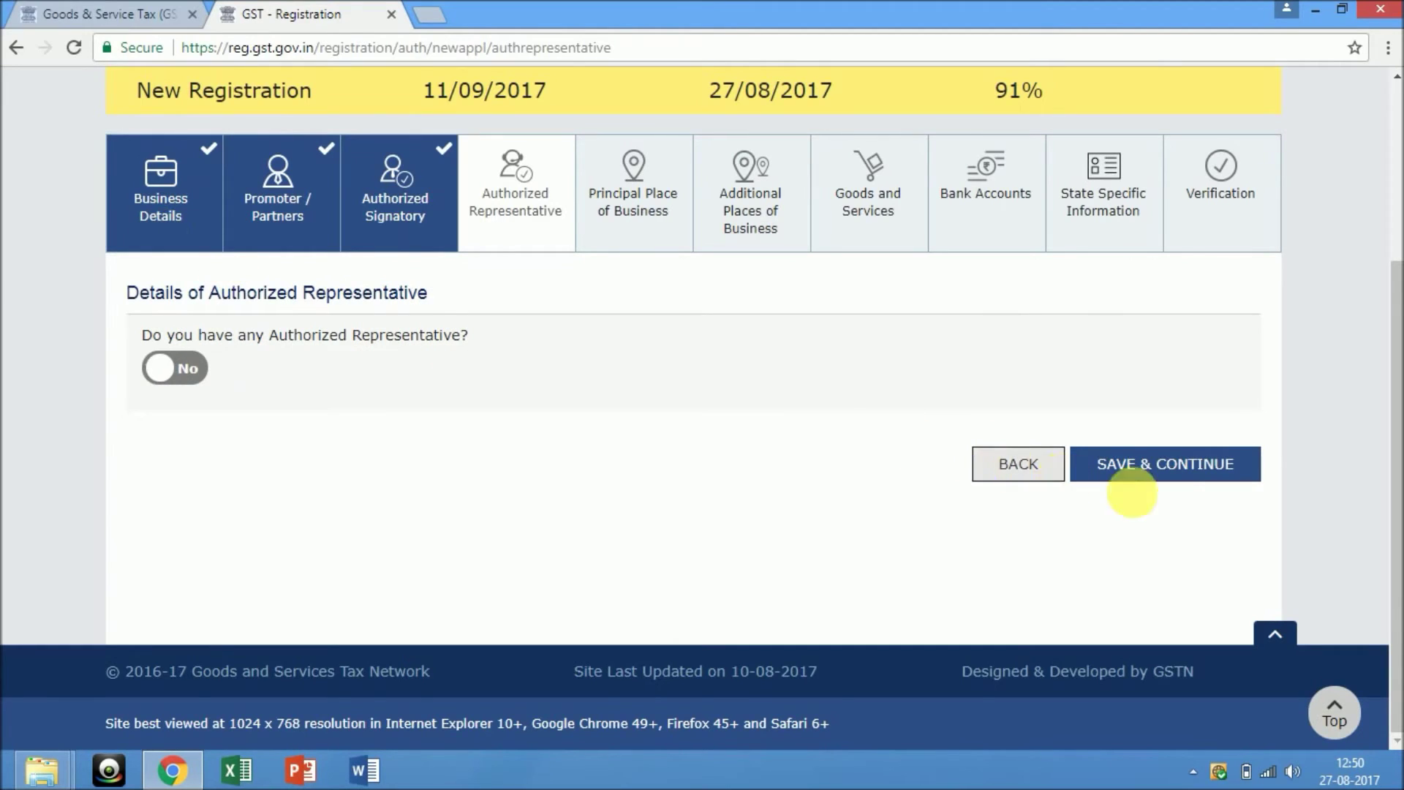
click(1142, 482)
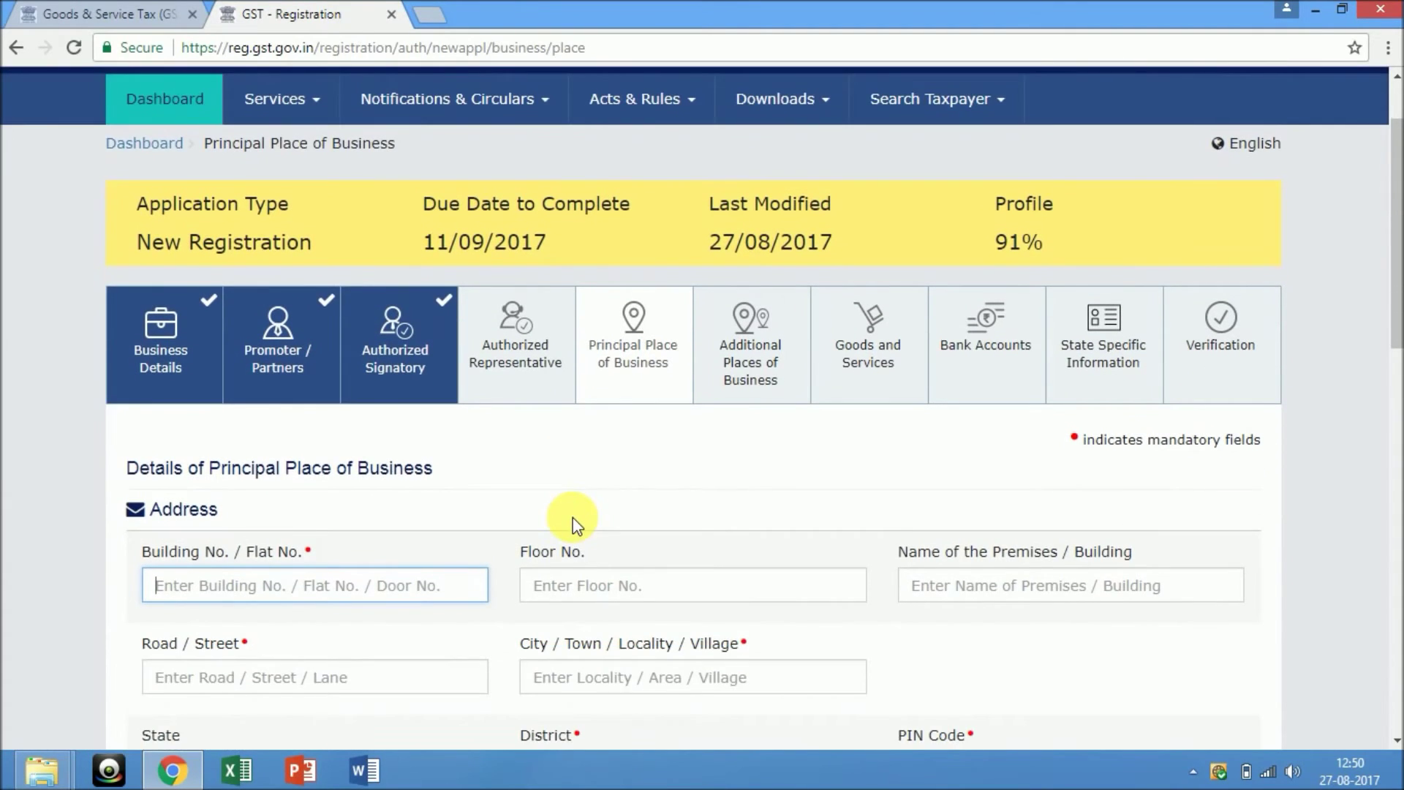
Keep Nature of possession as Own and Electricity Bill as the proof document type
scroll(573, 517, down, 1)
scroll(573, 516, down, 1)
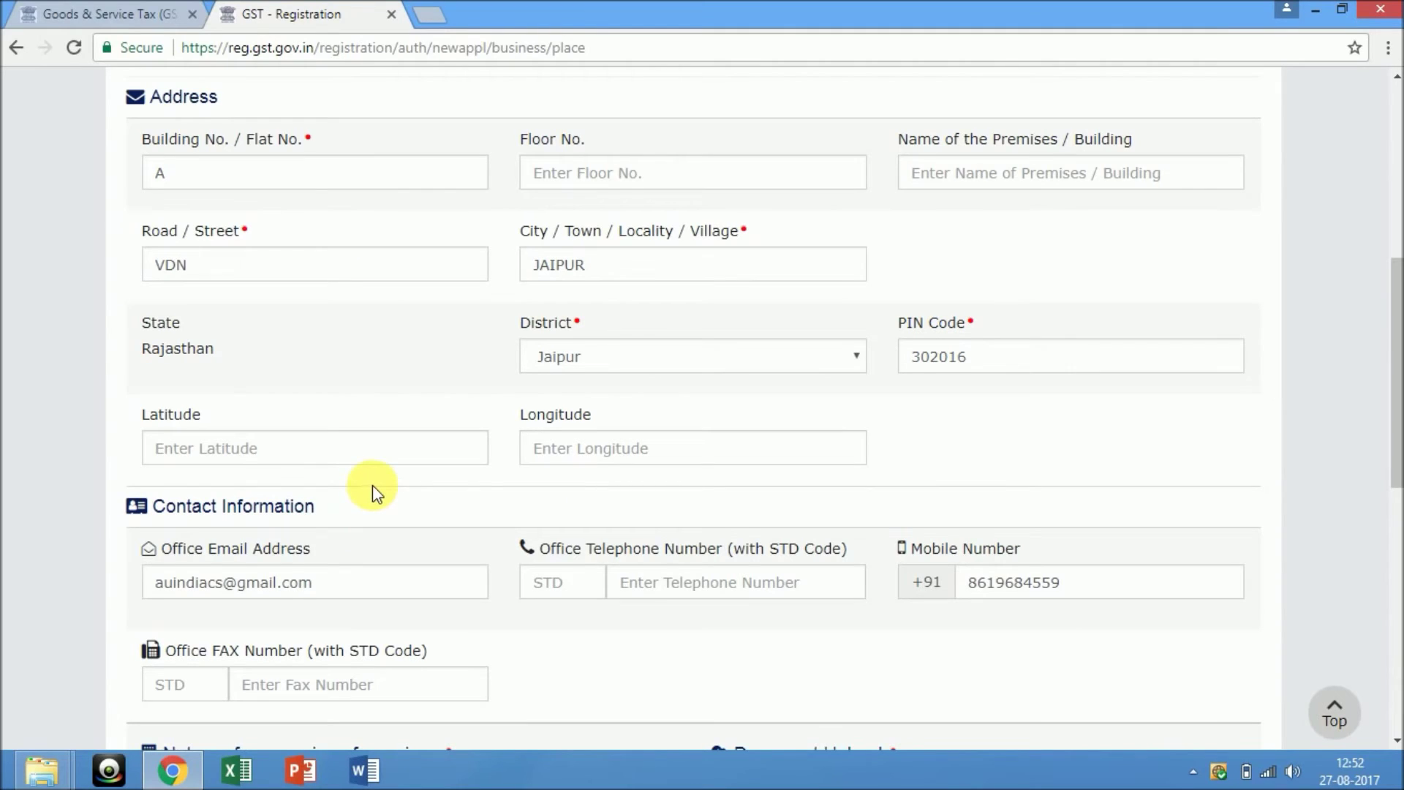
scroll(373, 488, down, 2)
scroll(383, 493, down, 3)
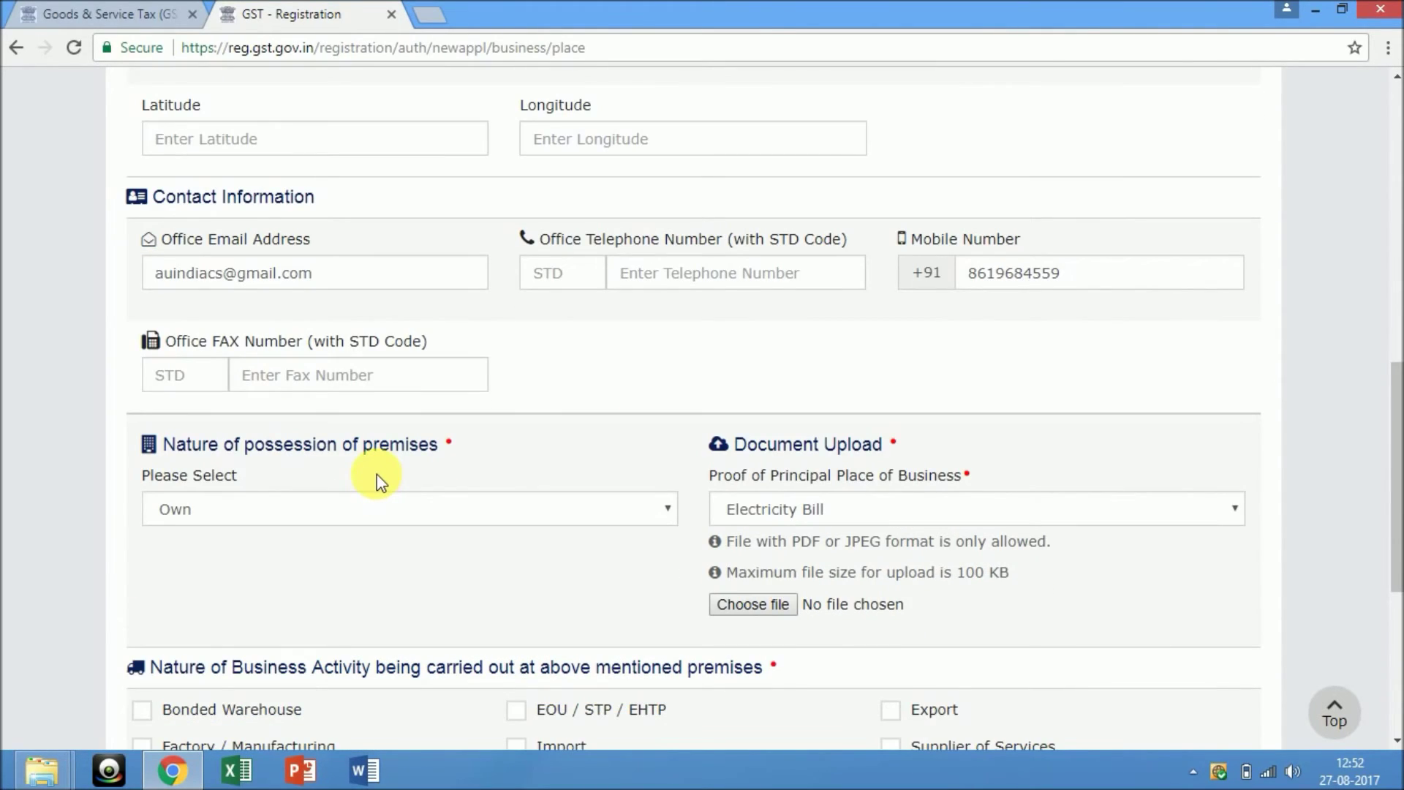
click(375, 506)
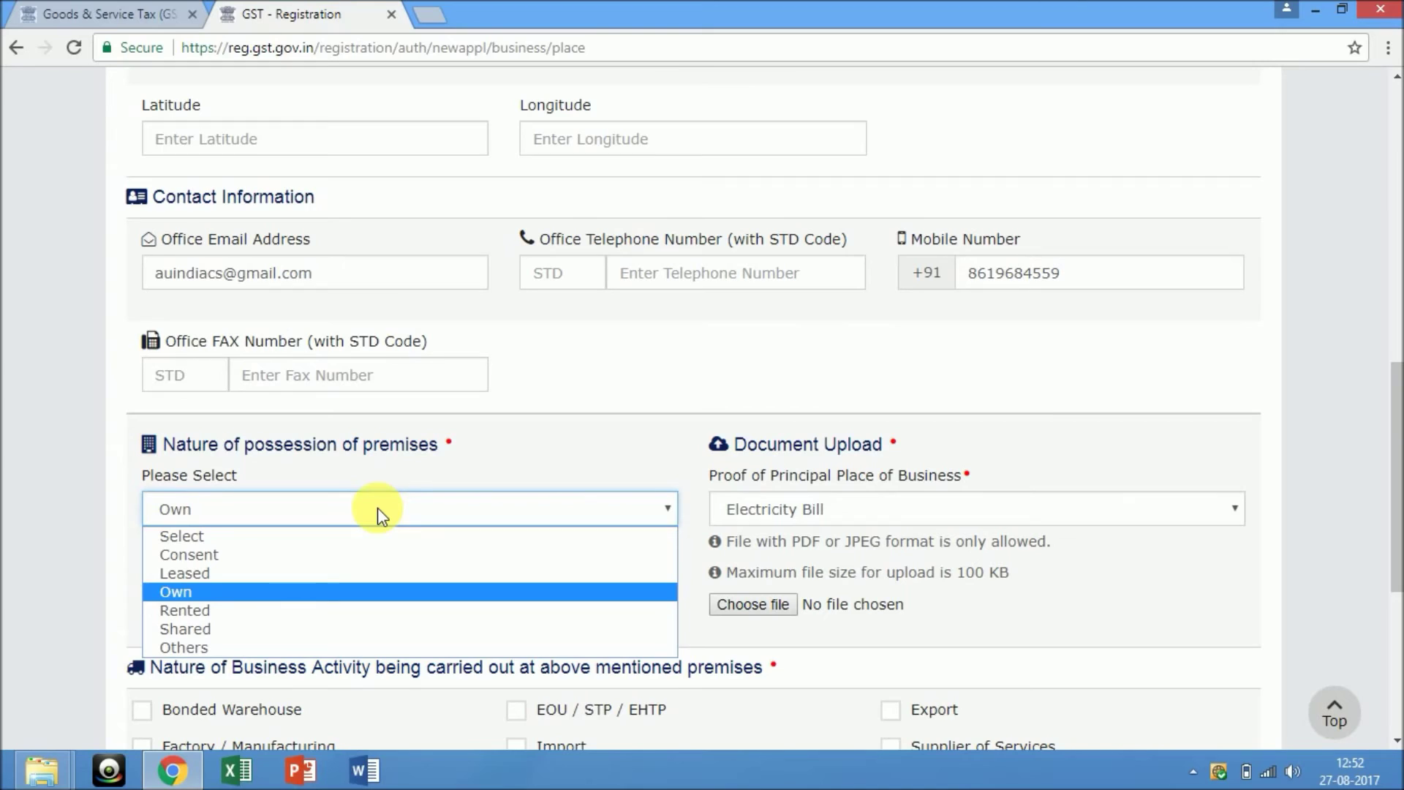
click(378, 508)
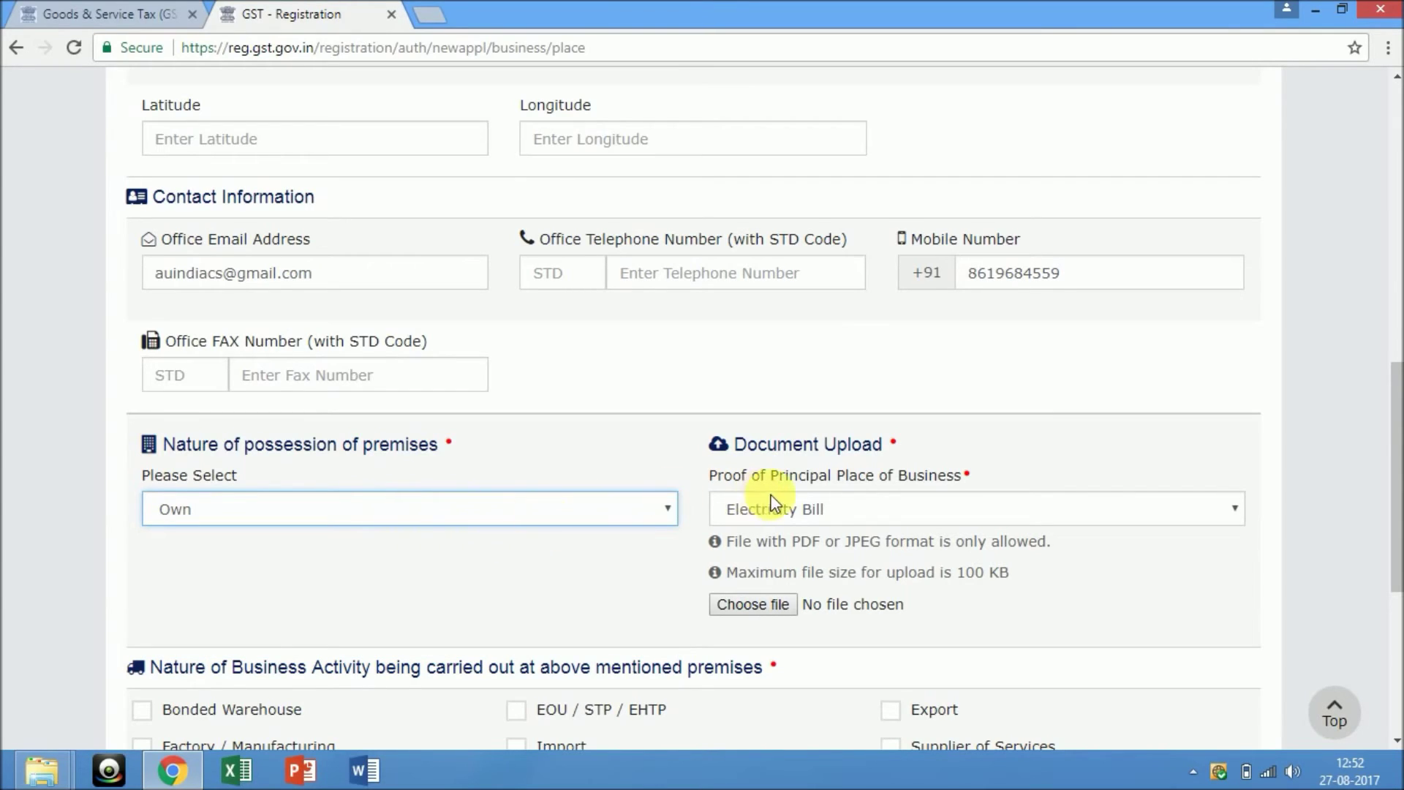
click(857, 516)
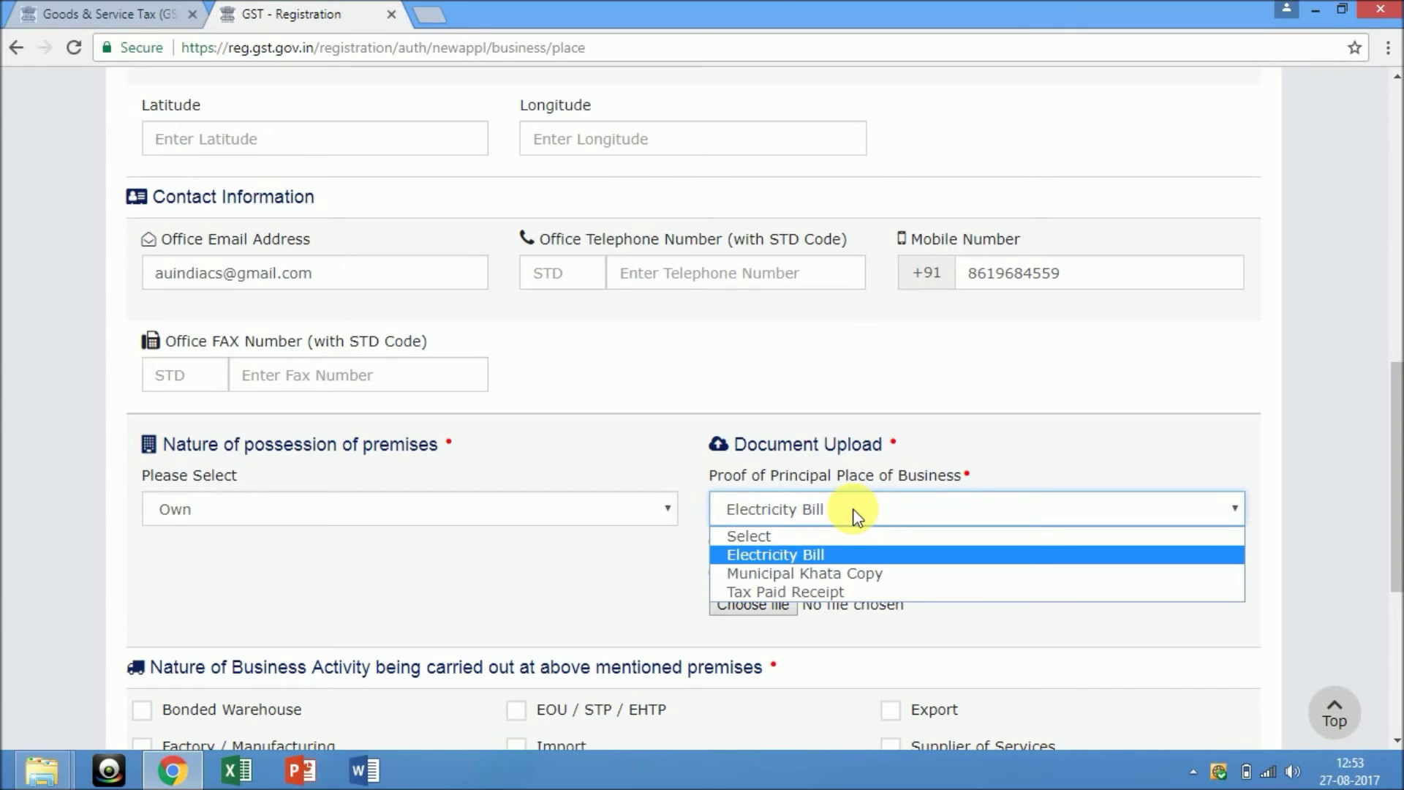
click(852, 508)
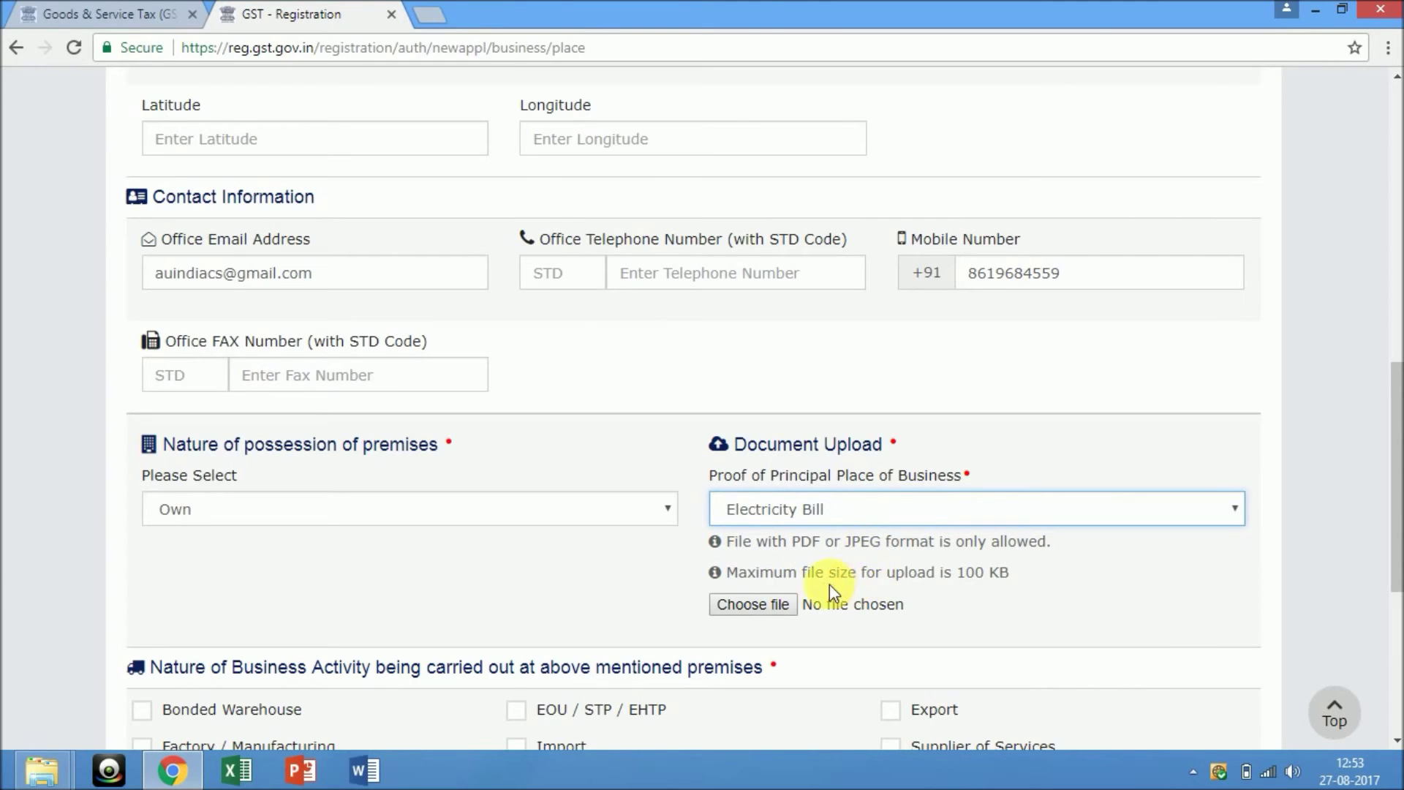
Upload Electricity bill.jpg as the principal place of business proof
click(757, 605)
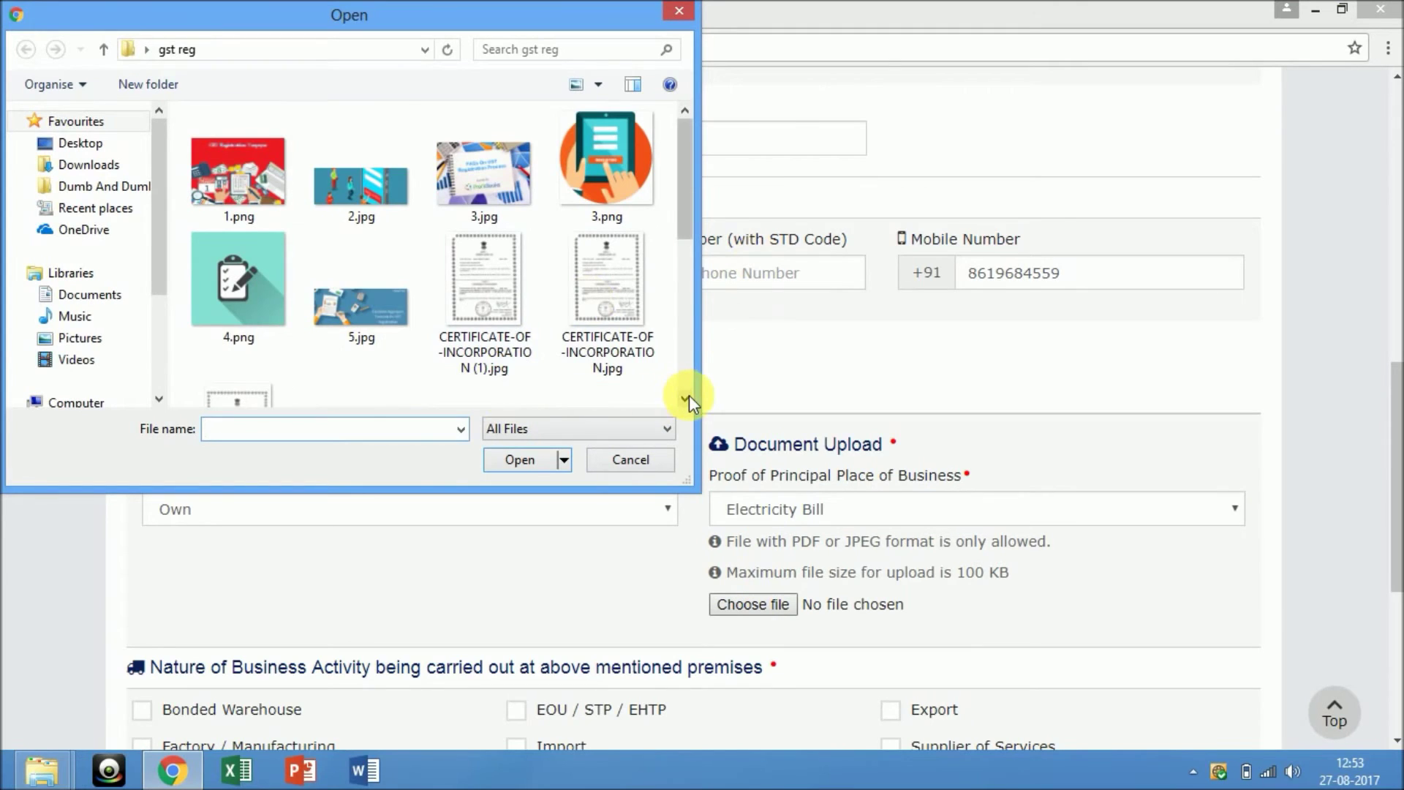
click(685, 398)
click(512, 256)
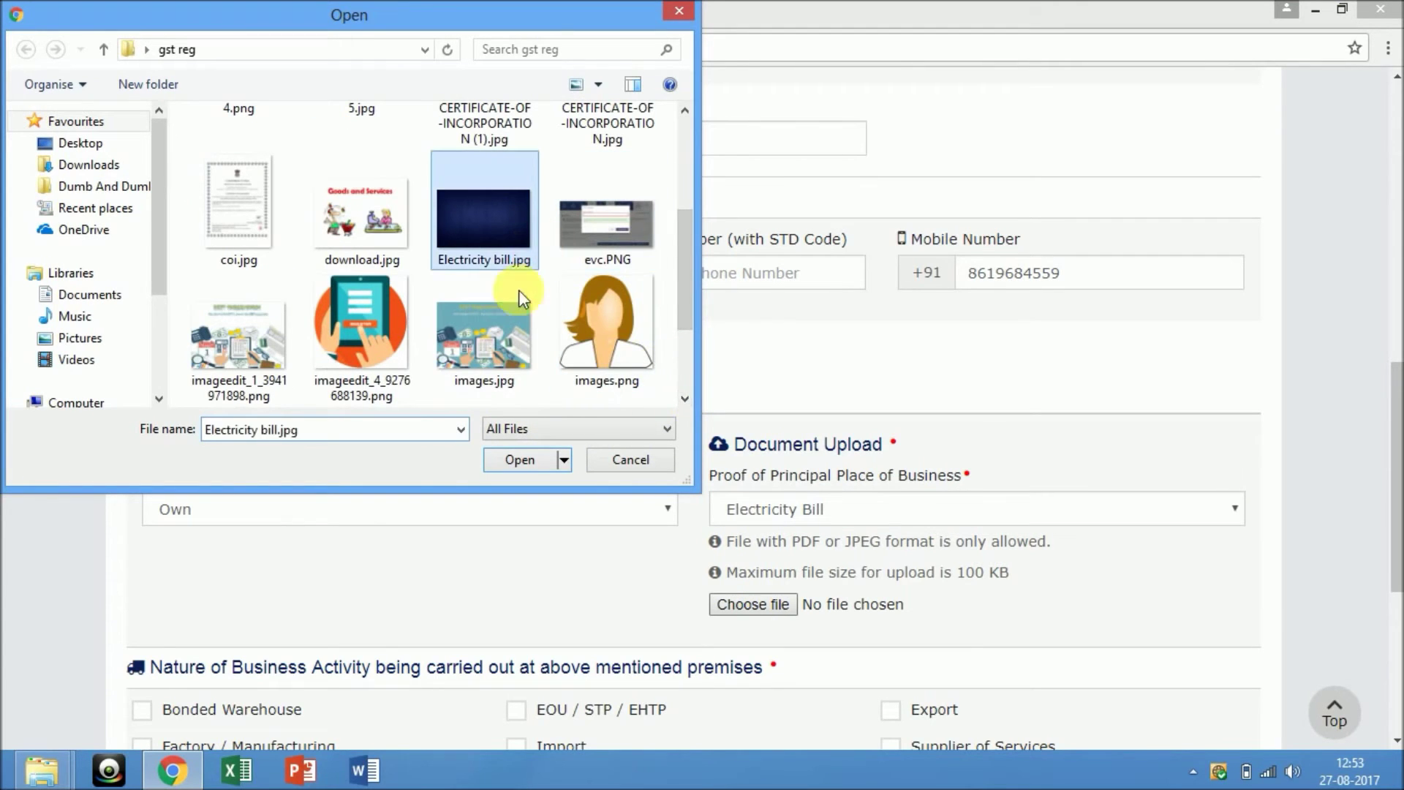
click(529, 459)
scroll(541, 528, down, 1)
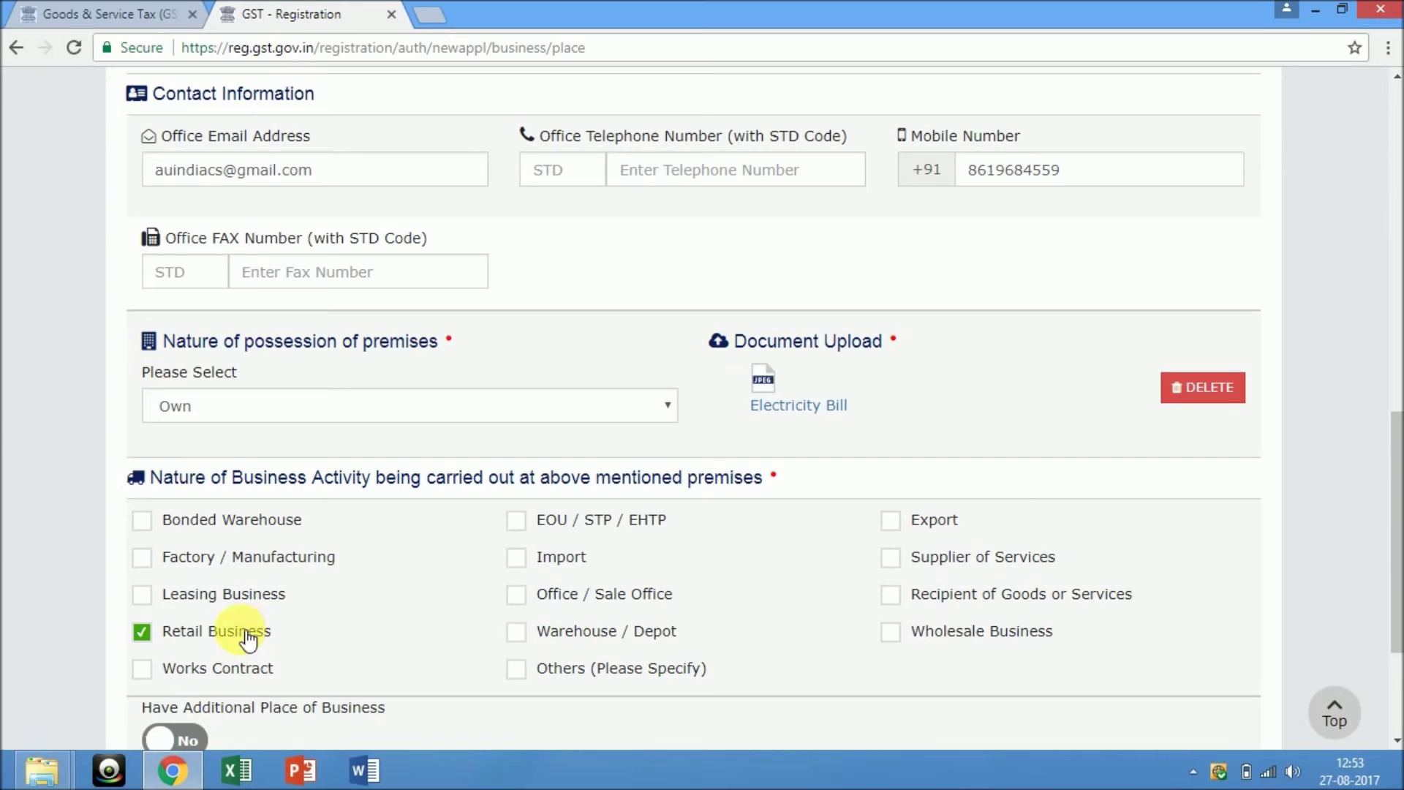
scroll(245, 637, down, 1)
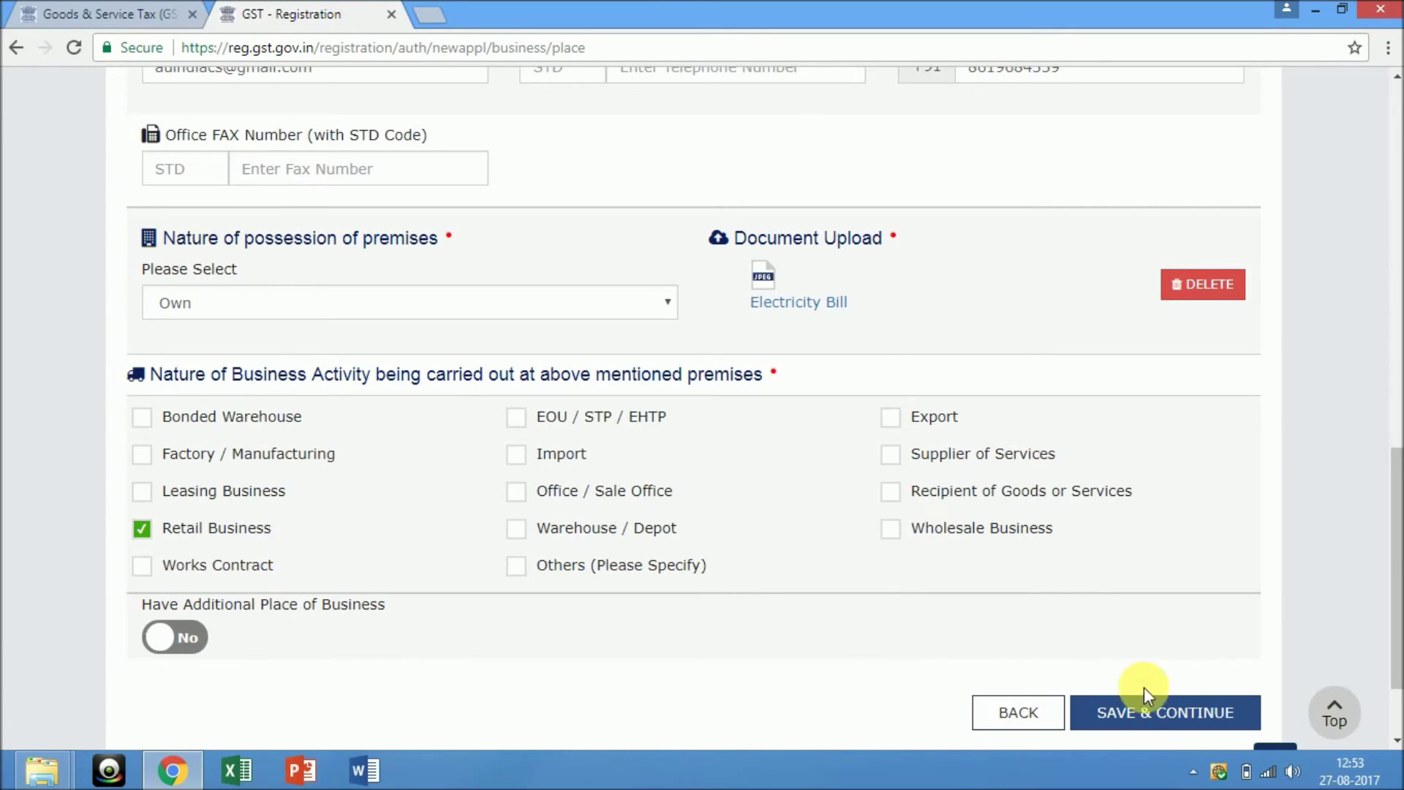
Save the Principal Place of Business form to reach Additional Places of Business
click(1140, 706)
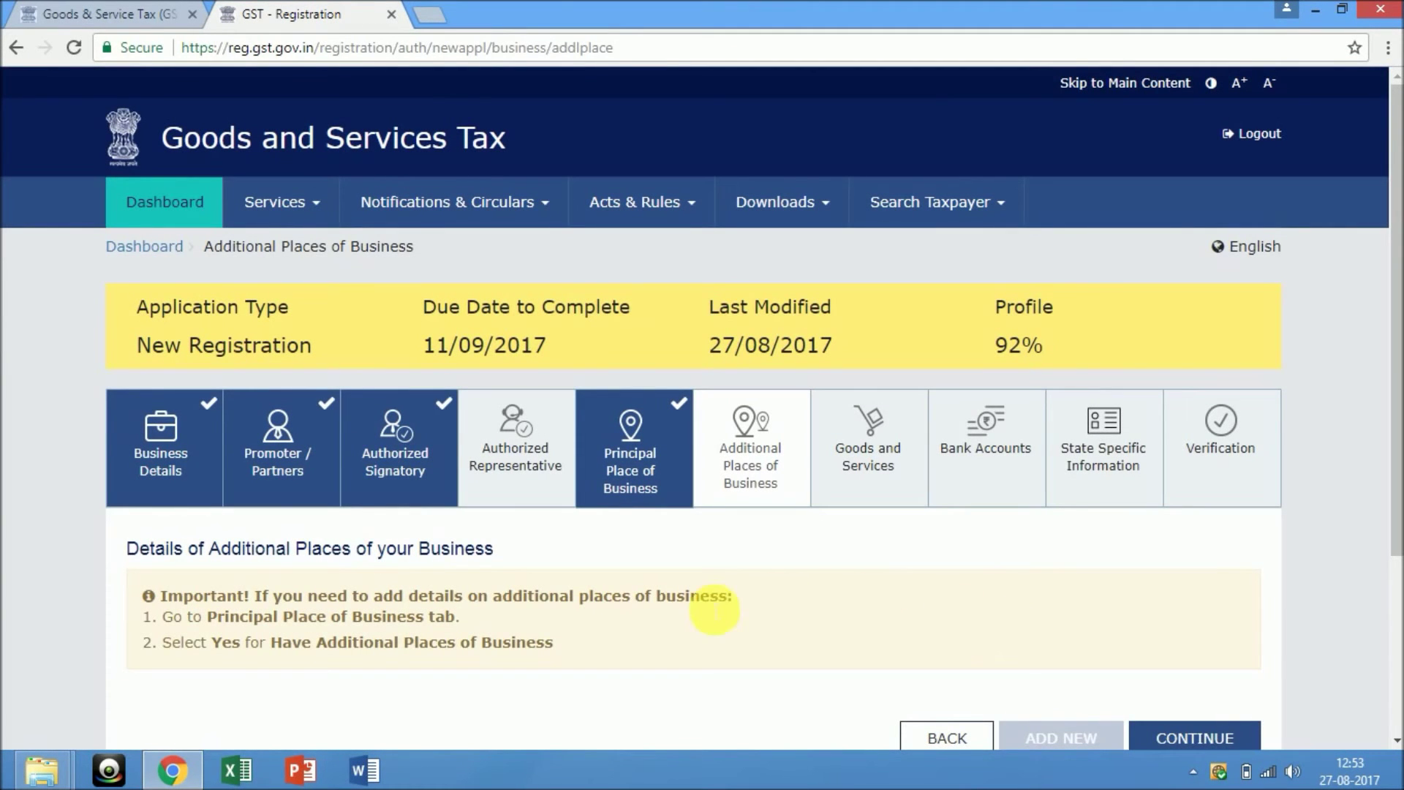
scroll(715, 596, down, 2)
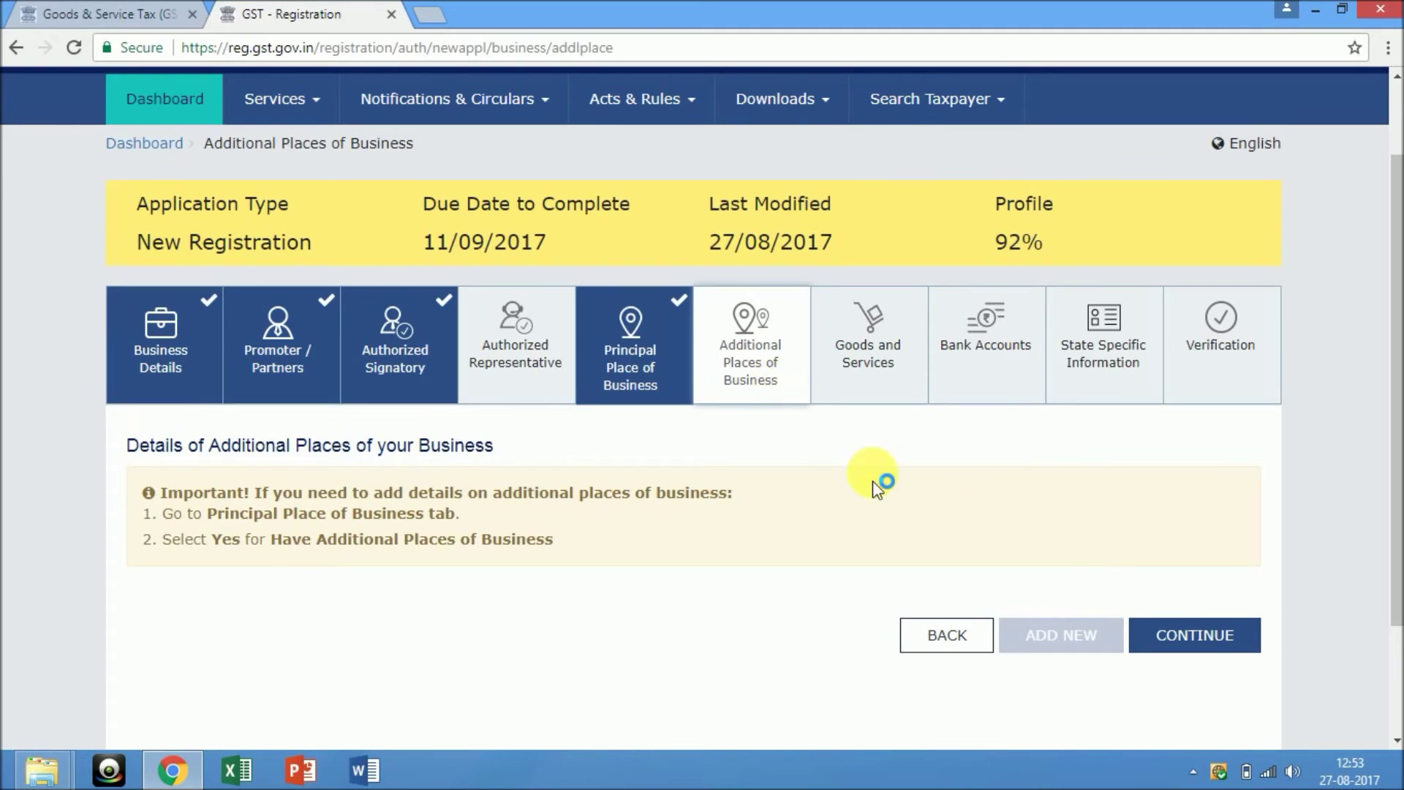
Skip Additional Places, search HSN 24021010 and add 1101 WHEAT OR MESLIN FLOUR
click(1202, 642)
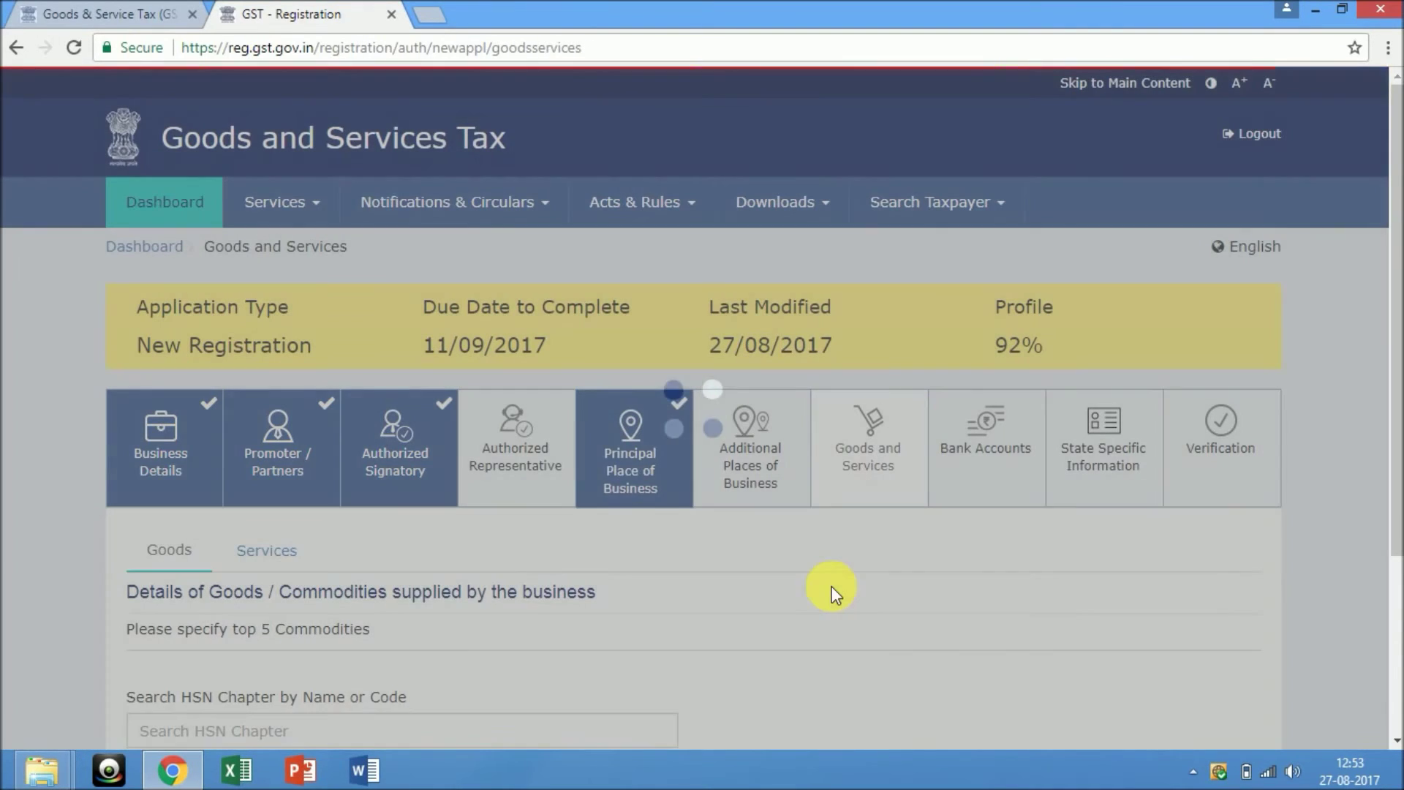
scroll(830, 583, down, 2)
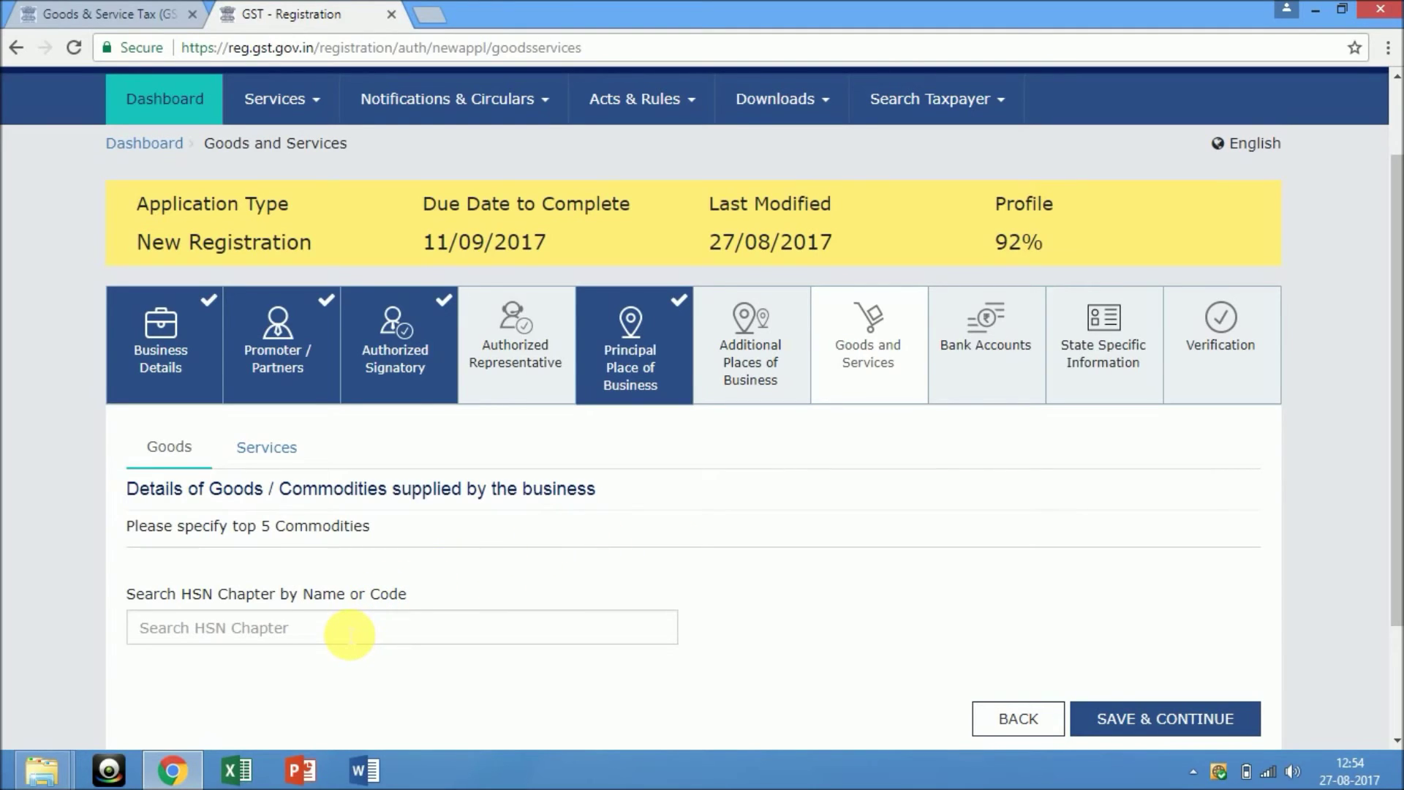
click(349, 633)
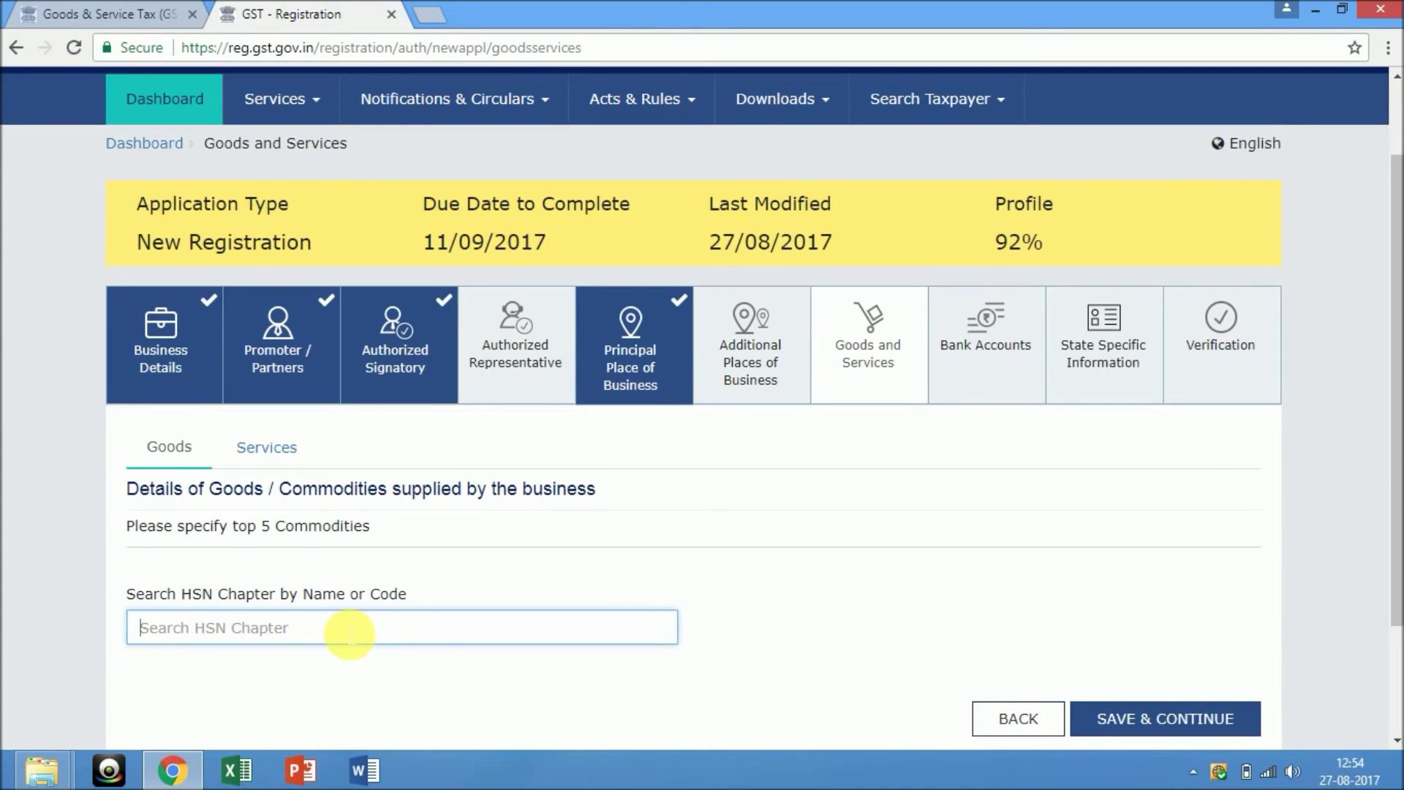
text(24)
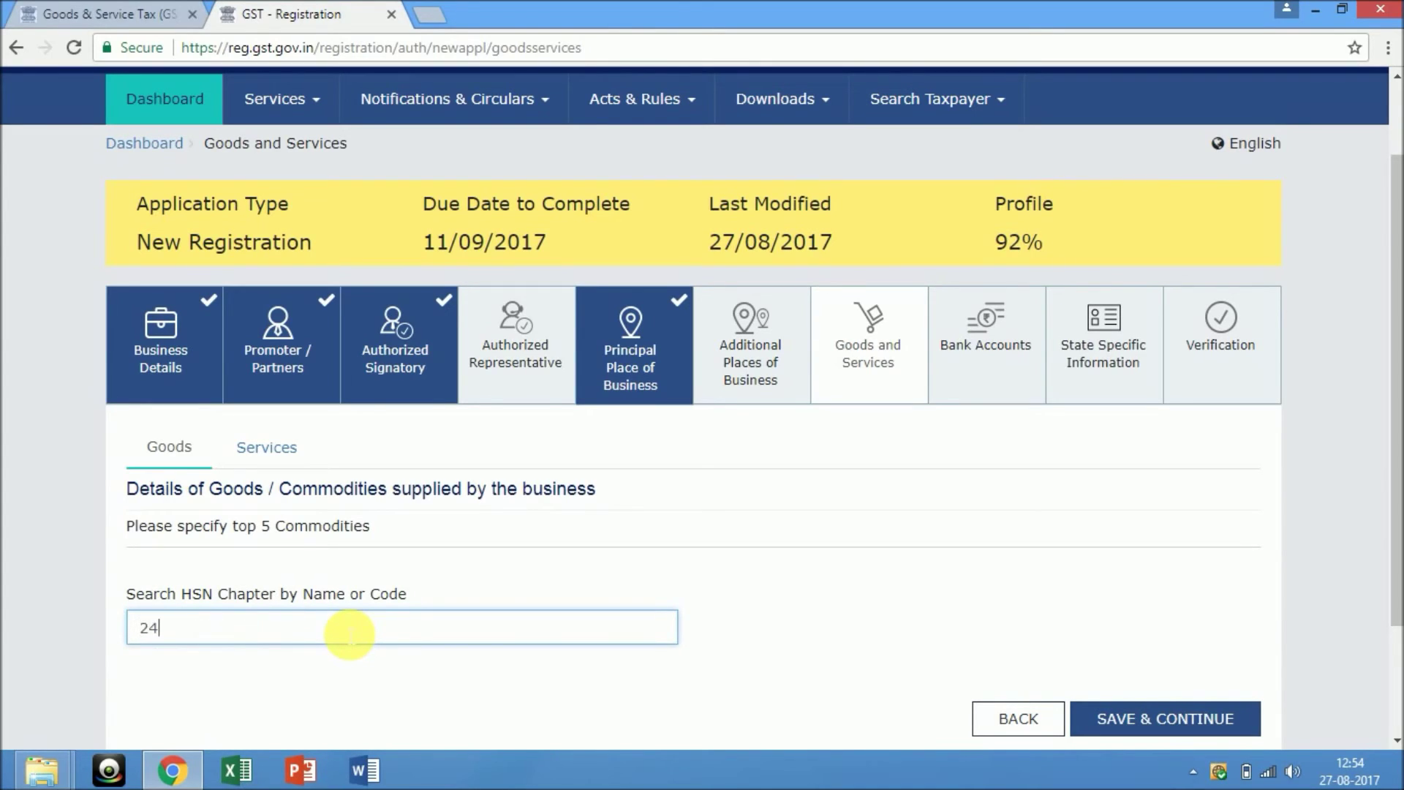
text(021010)
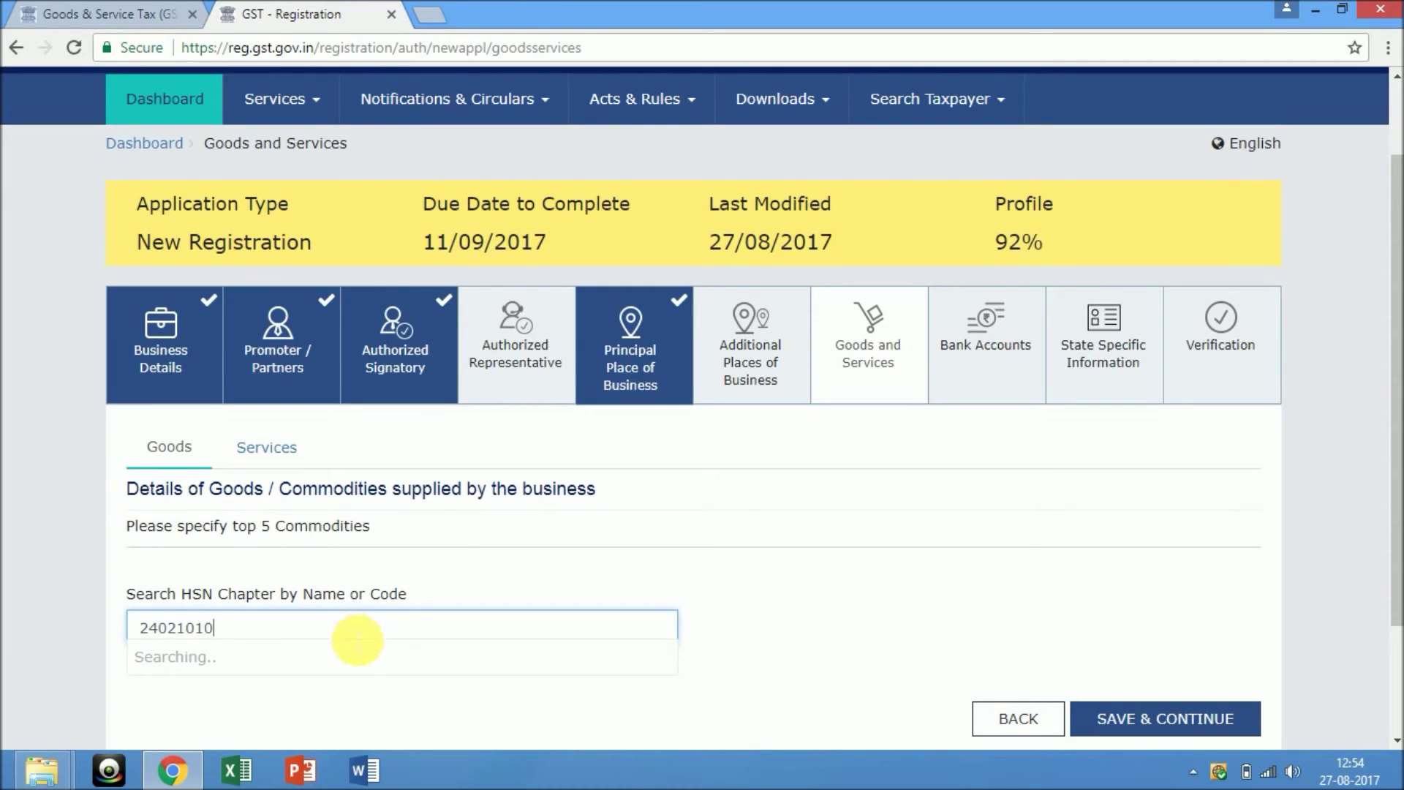
scroll(448, 566, down, 2)
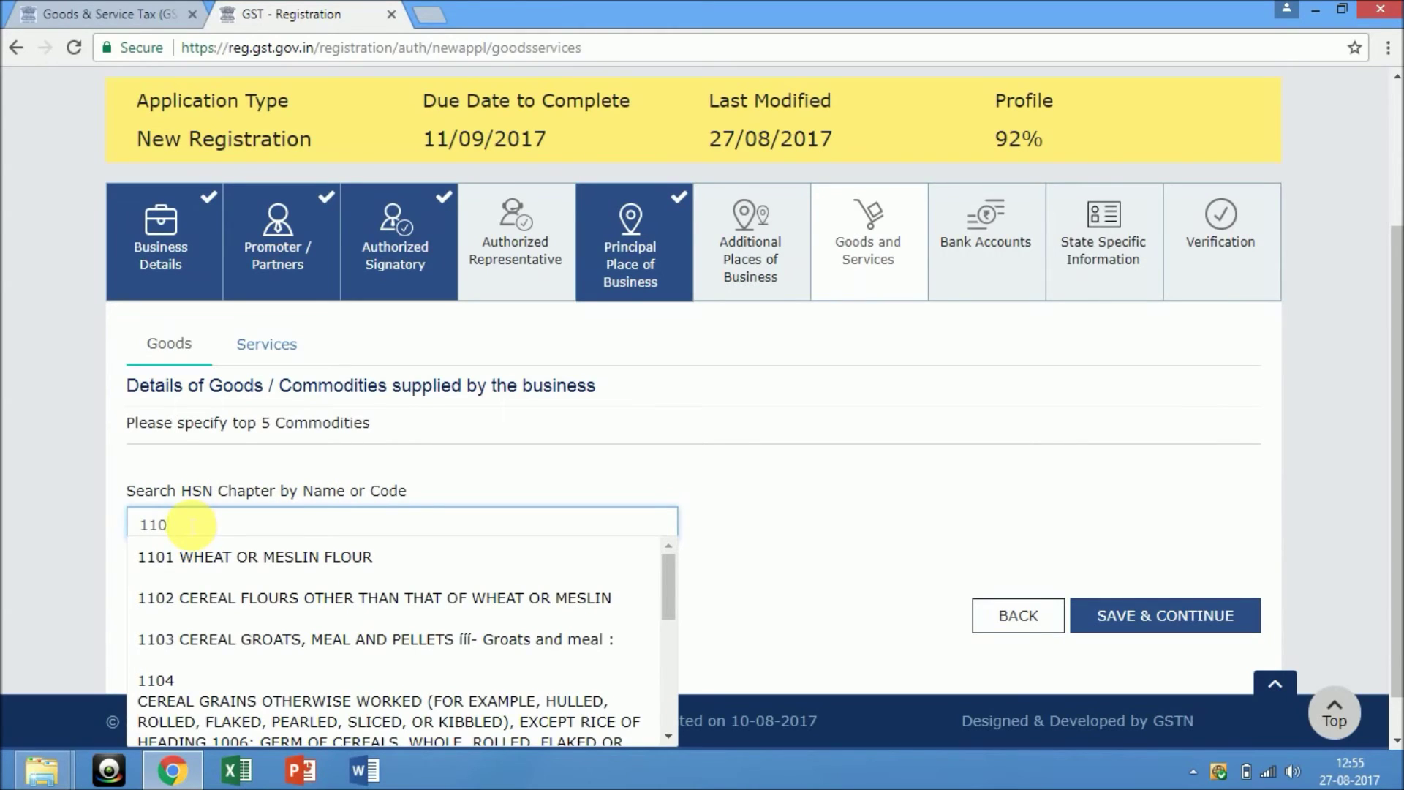
click(204, 559)
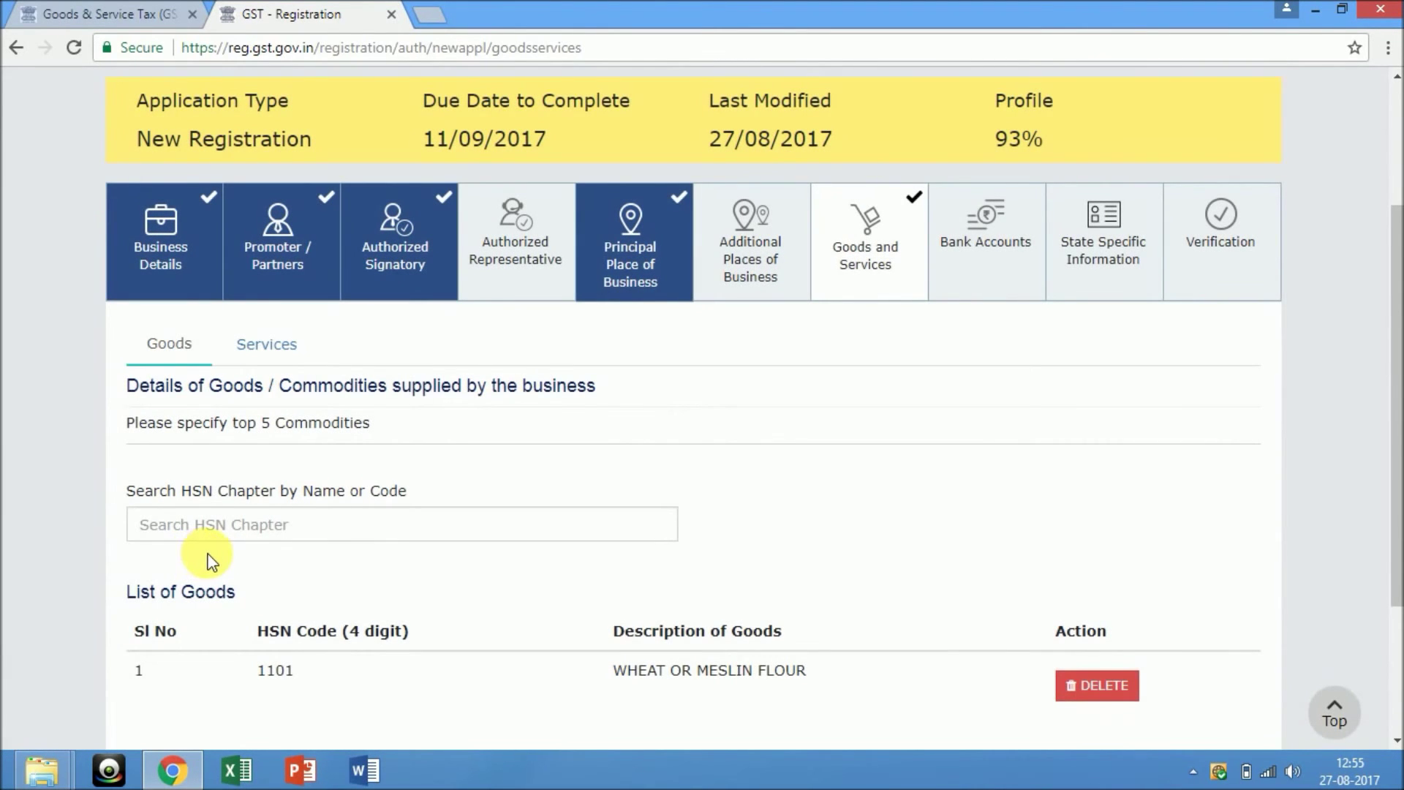
Check the Services section and save Goods and Services to reach Bank Accounts
scroll(442, 557, down, 1)
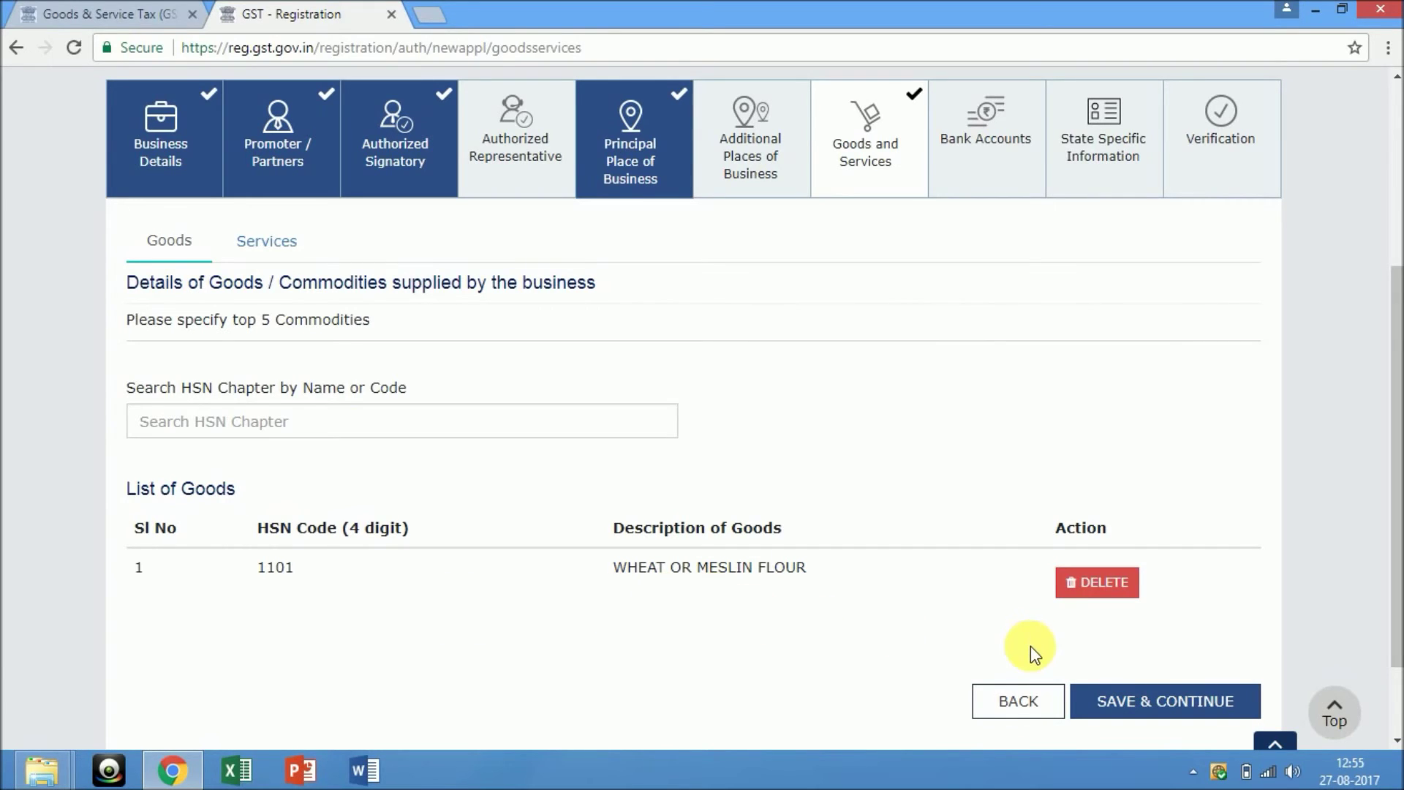
click(251, 243)
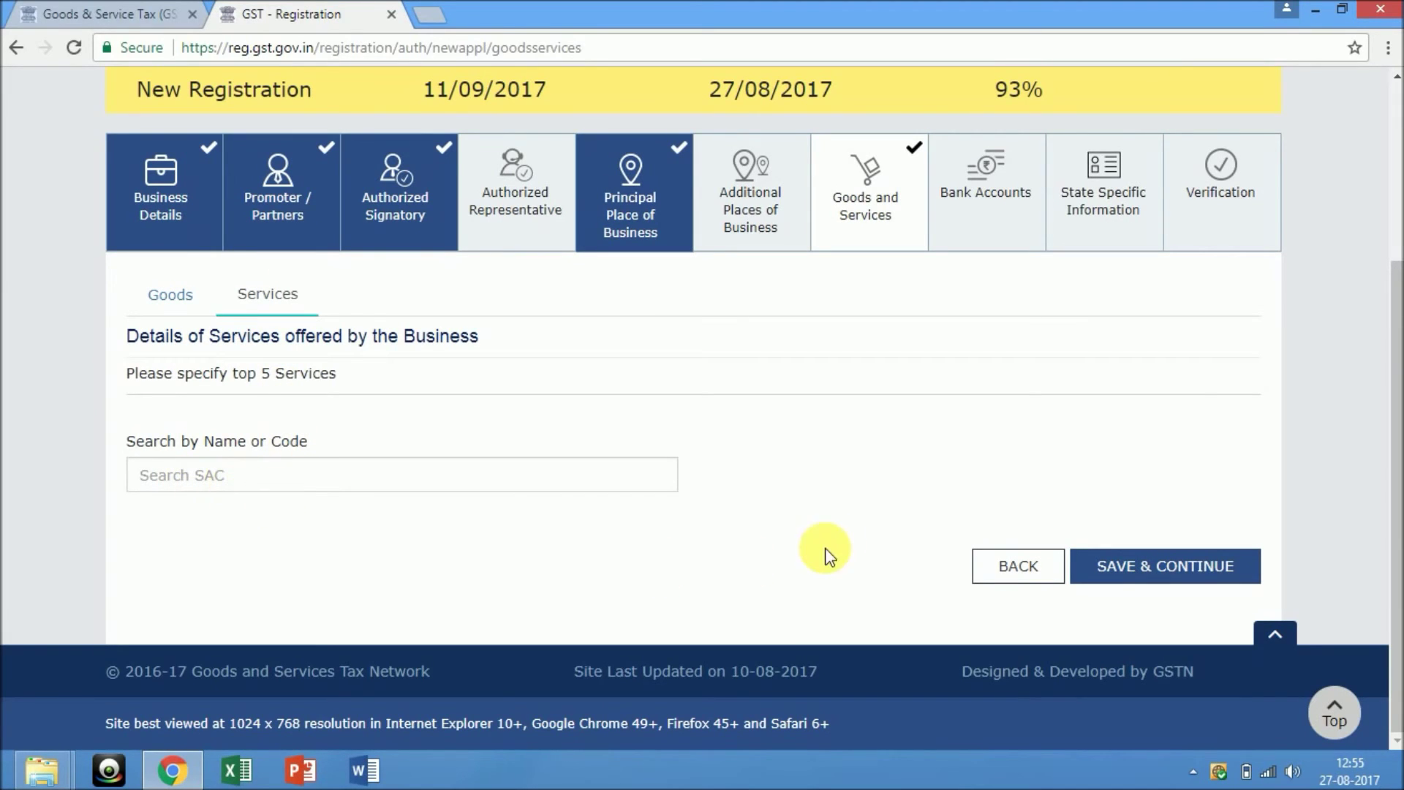
click(1143, 574)
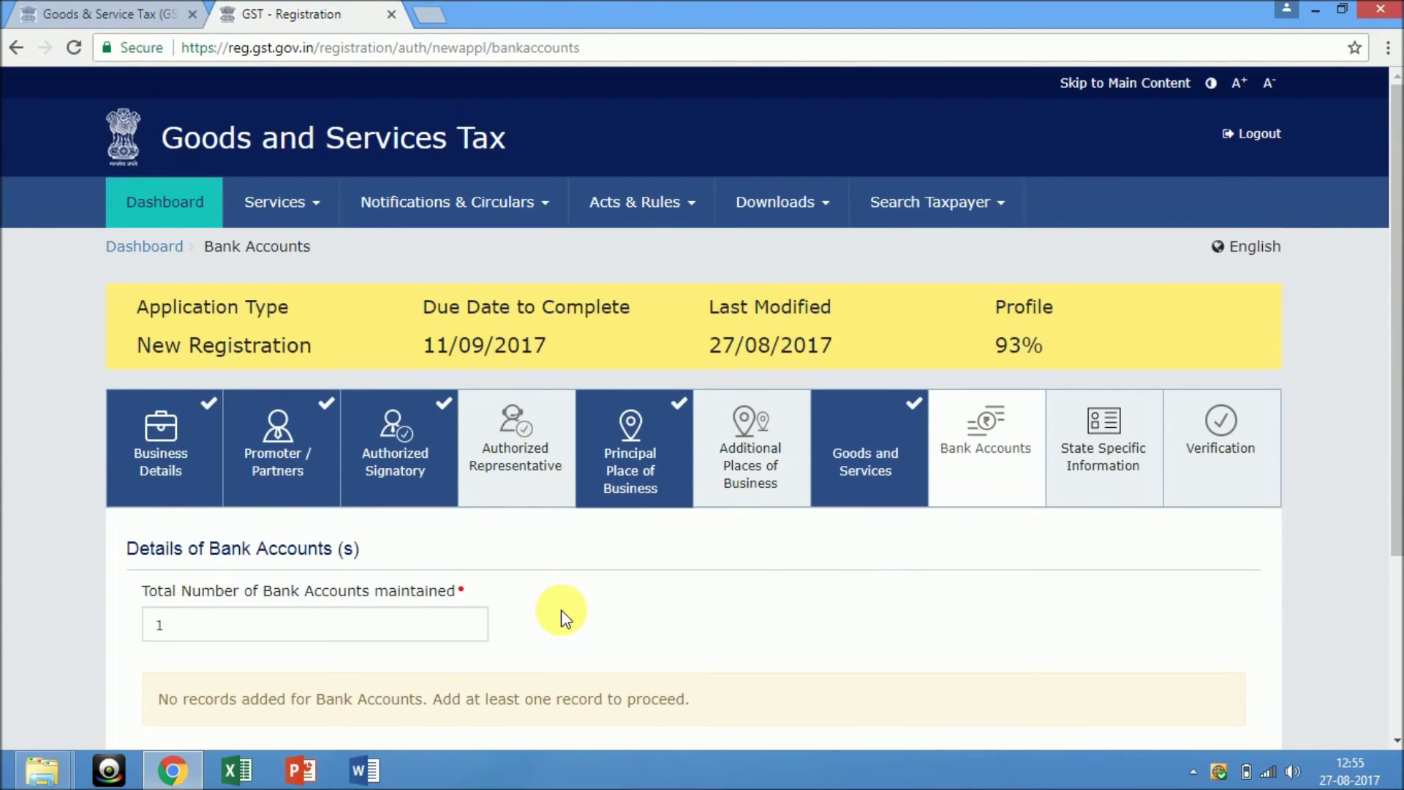
Add a Savings Account with IFSC PUNB0224600, fetching Punjab National Bank, Jawahar Nagar Jaipur
scroll(564, 618, down, 1)
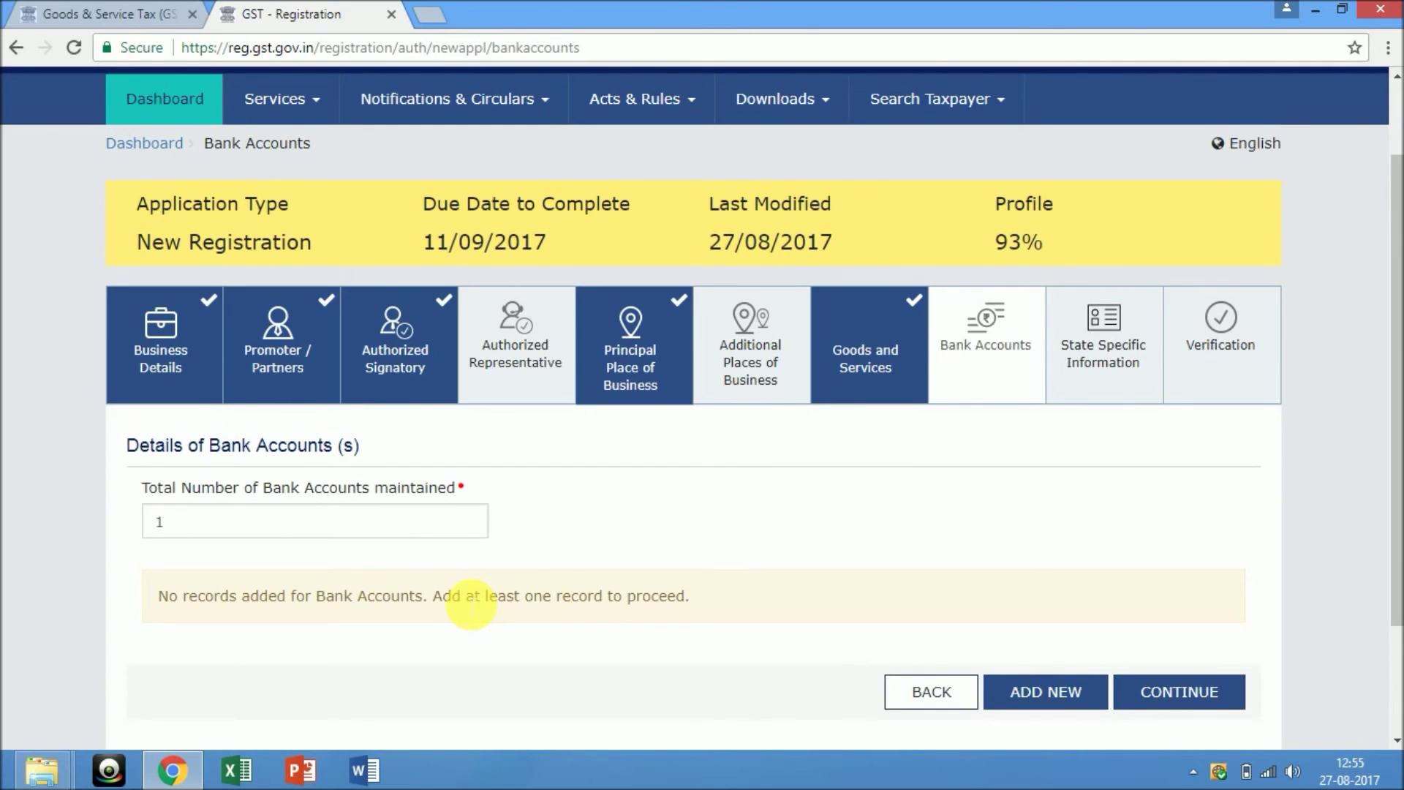
click(1047, 698)
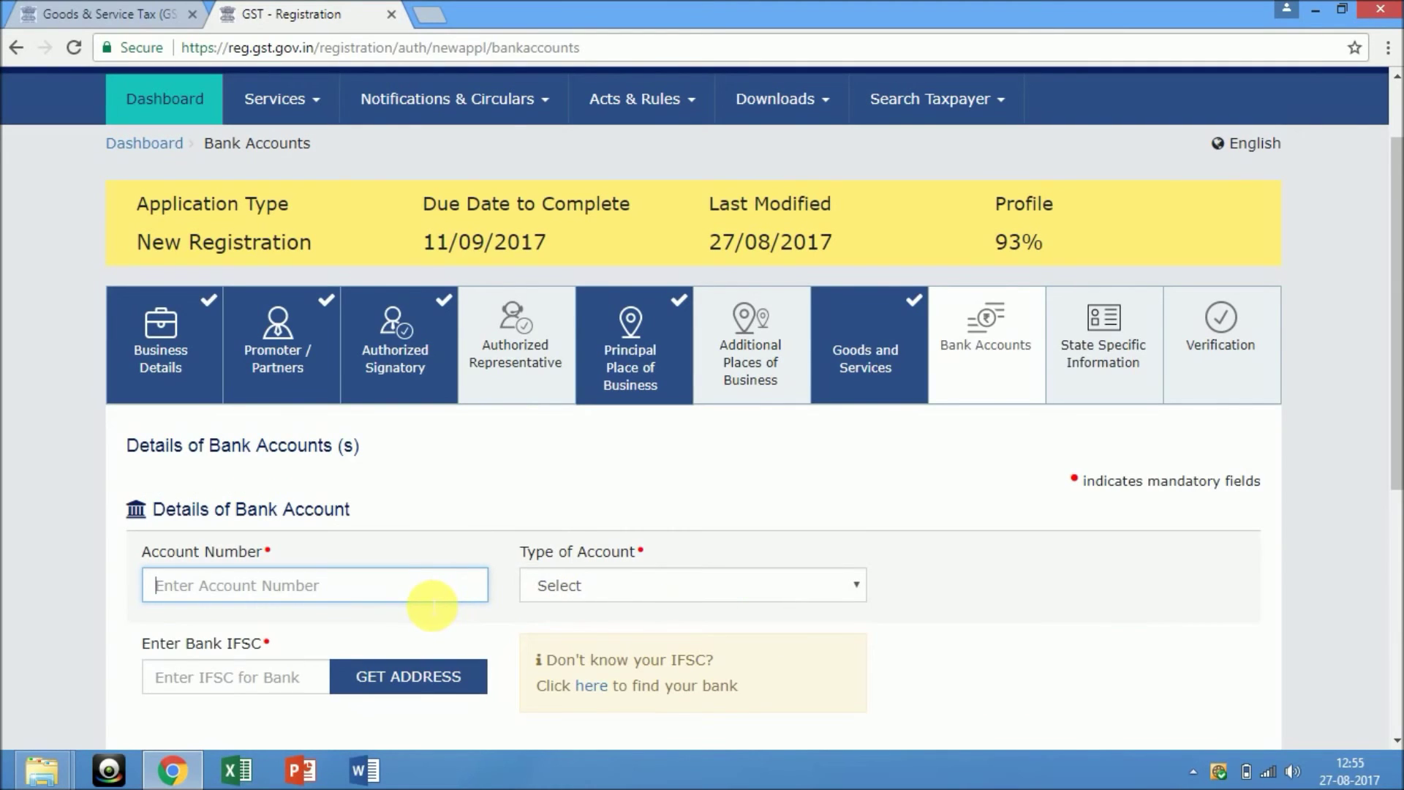
scroll(439, 592, down, 1)
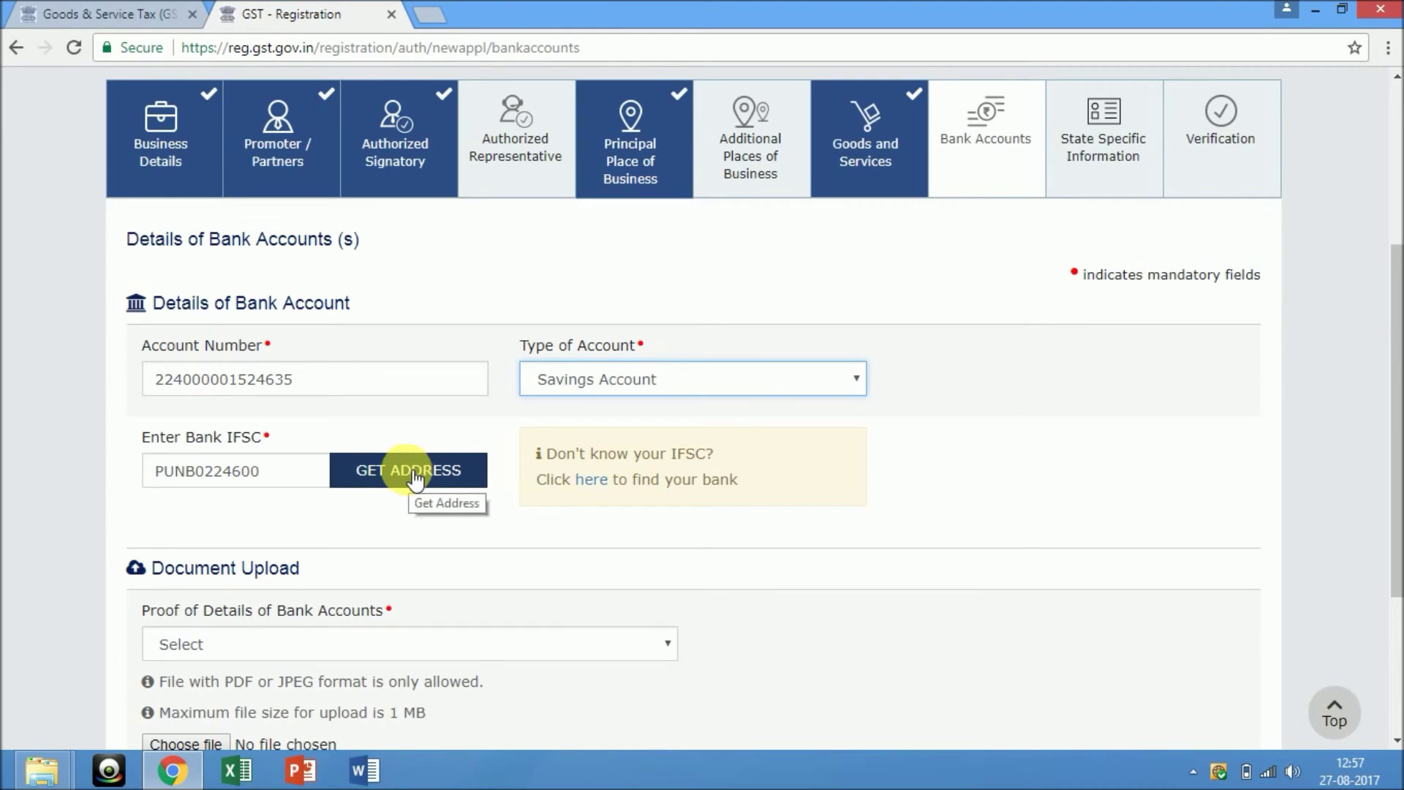
click(415, 477)
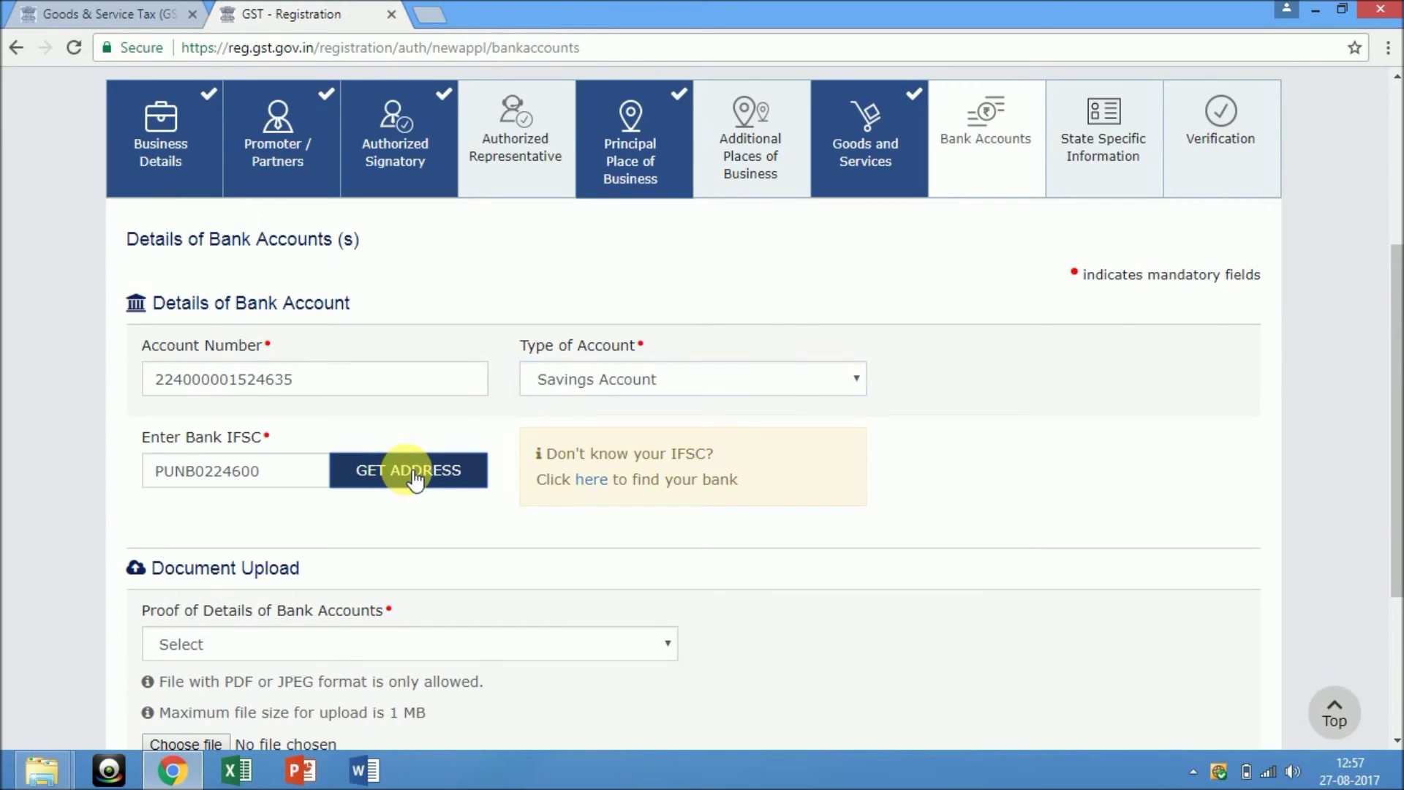
scroll(414, 477, down, 2)
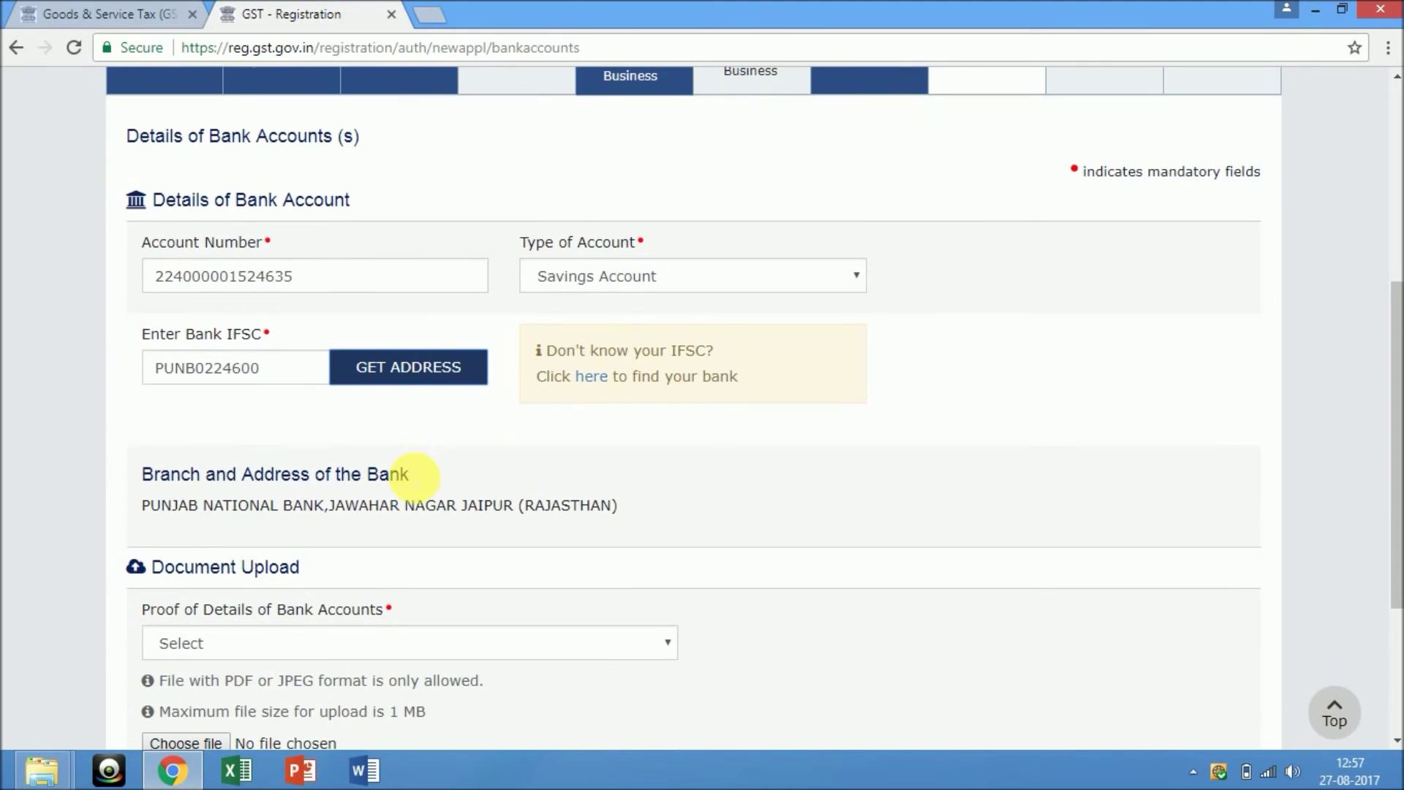
scroll(411, 477, down, 2)
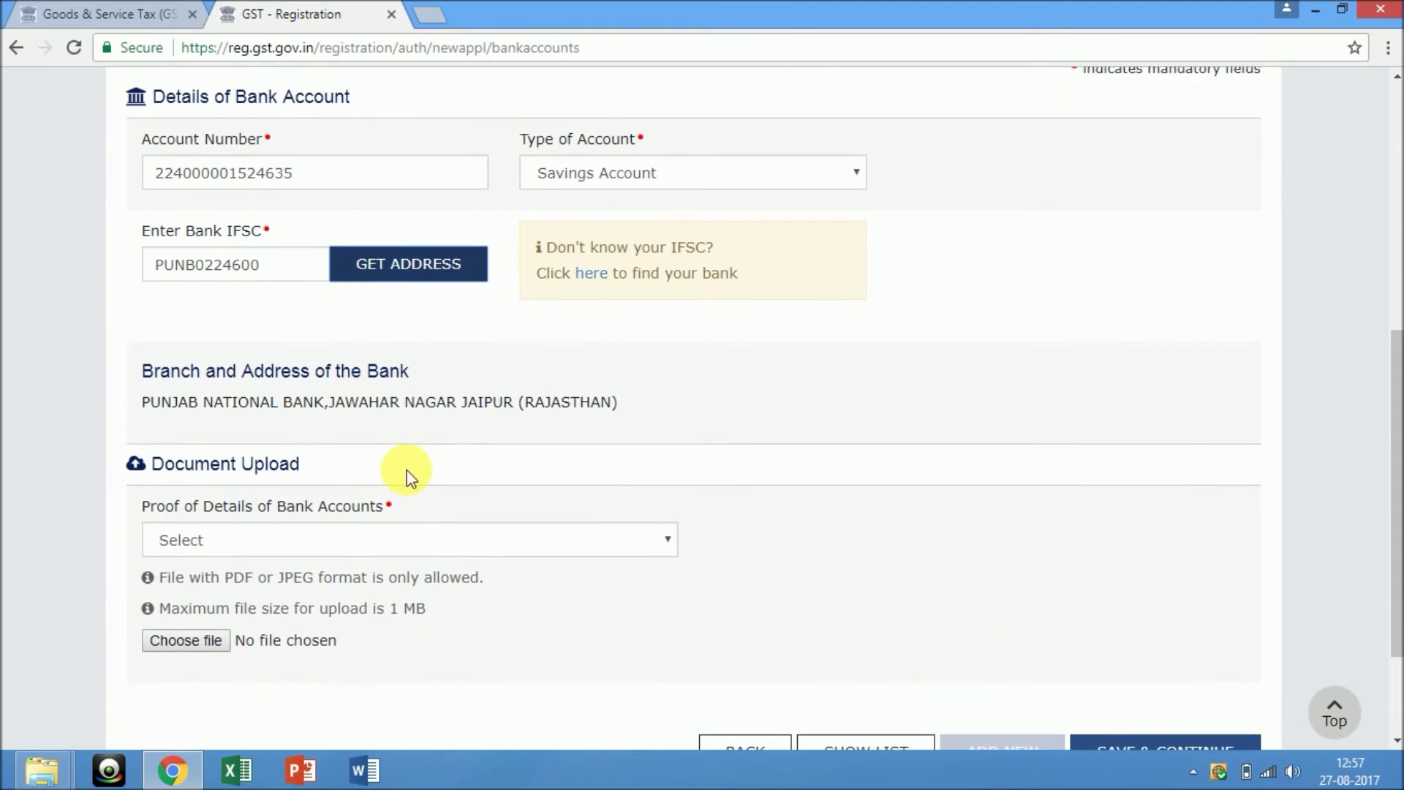
scroll(407, 477, down, 2)
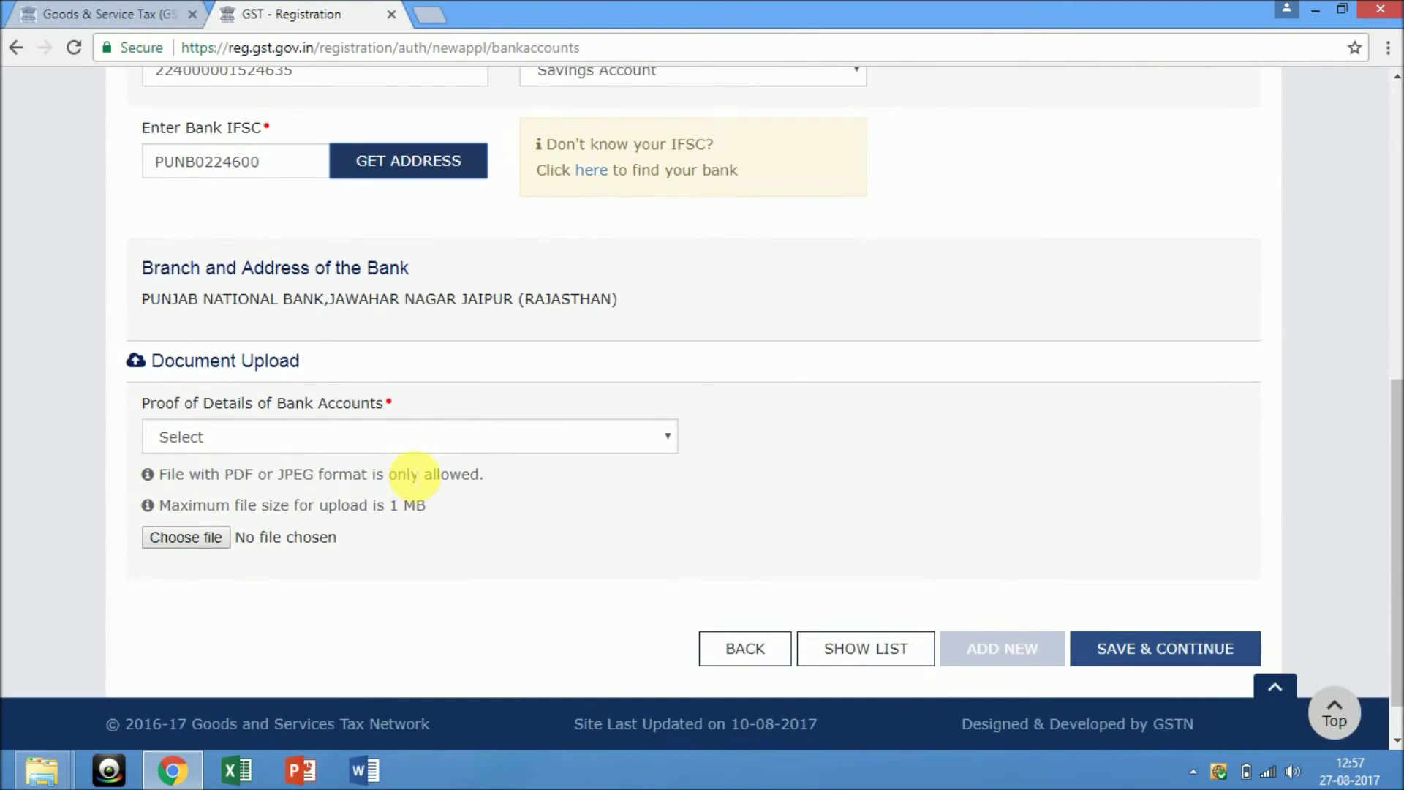
click(404, 446)
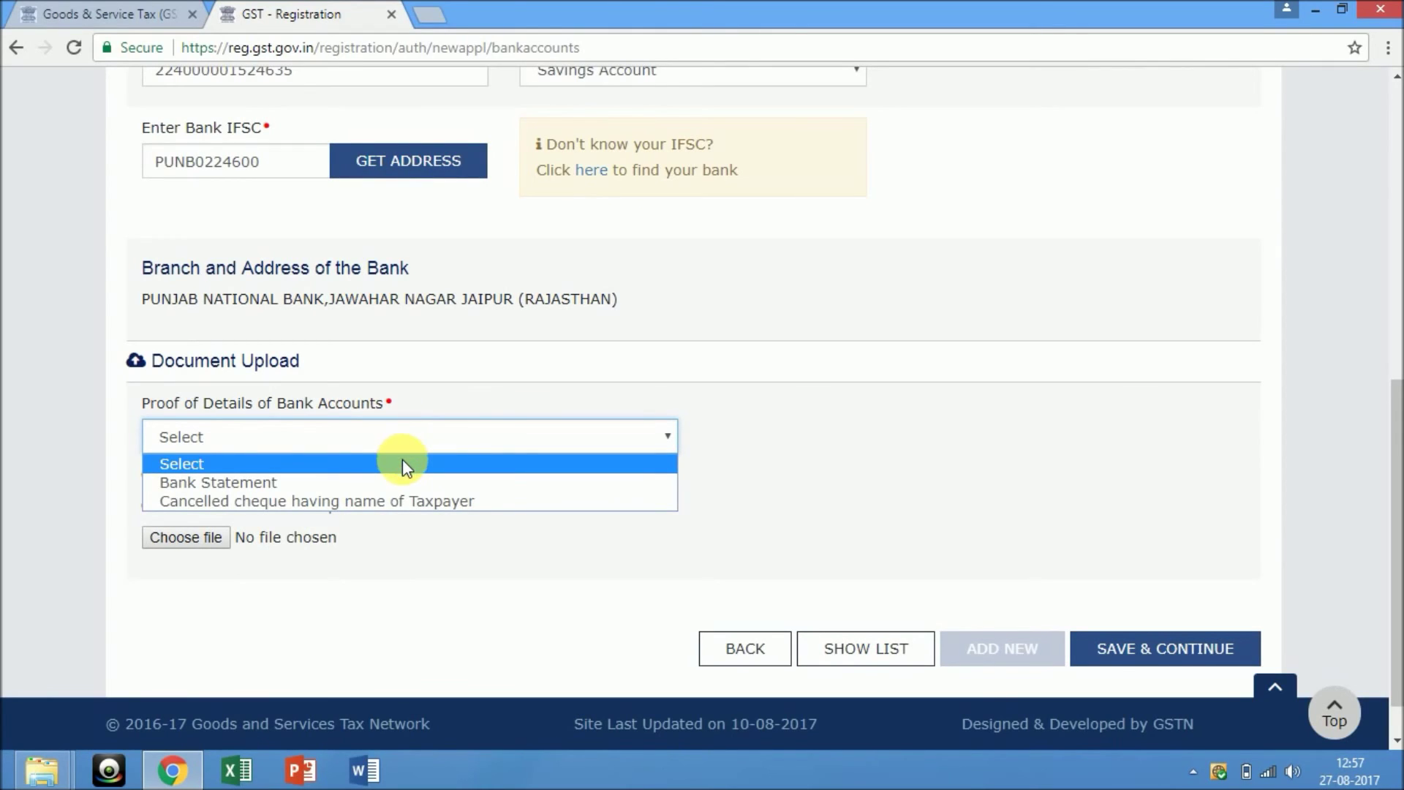
Upload BANK proof.jpg as a Bank Statement proof and save the bank account
click(392, 482)
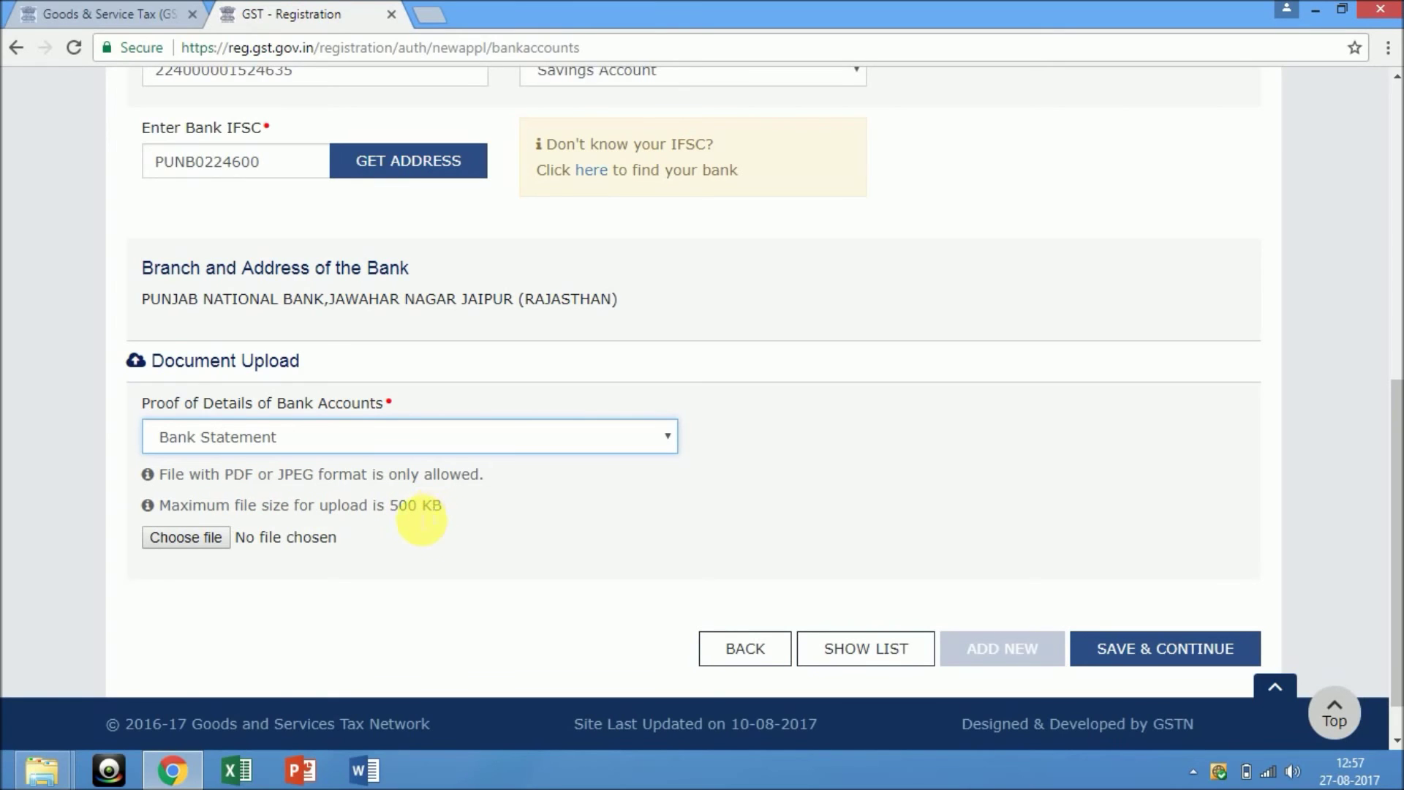
click(193, 544)
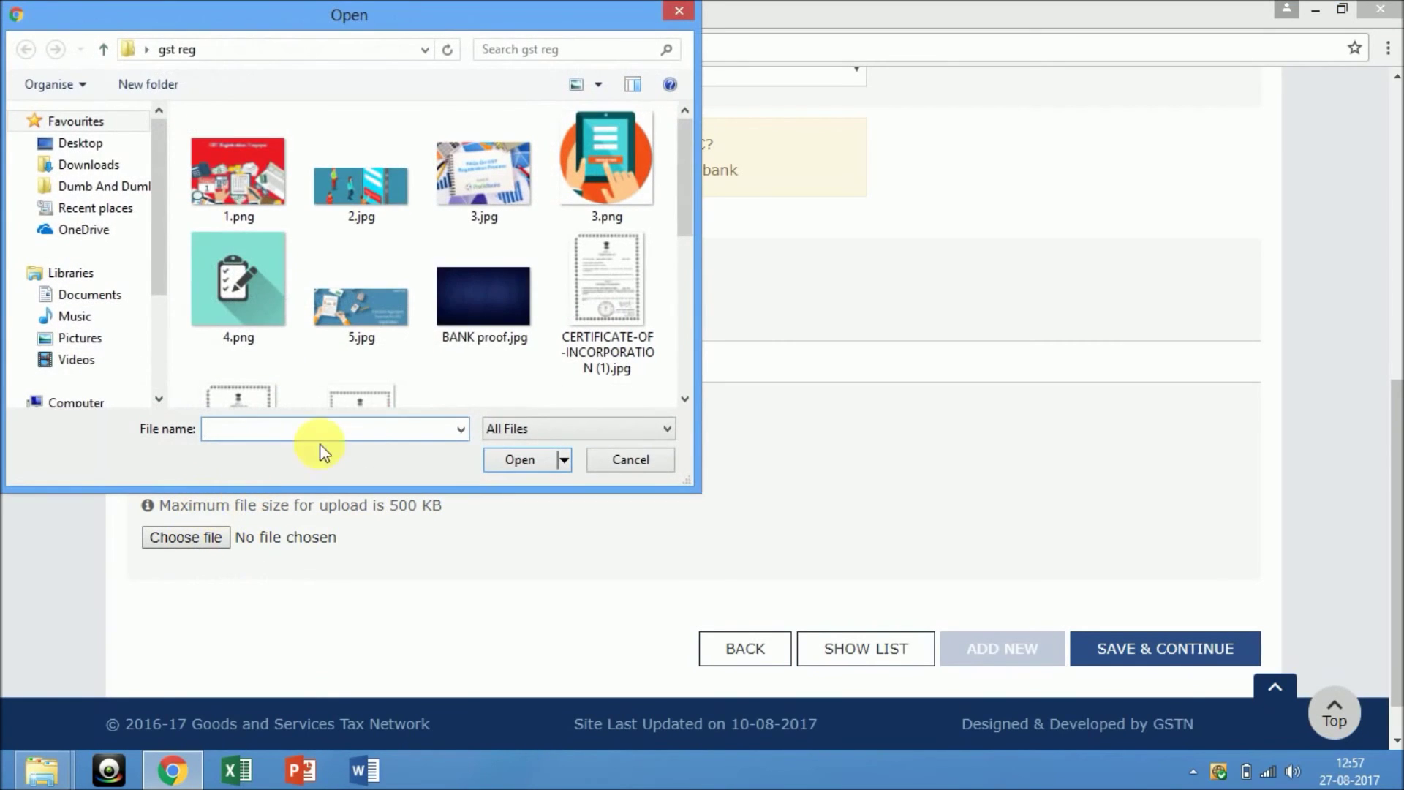
click(479, 307)
click(536, 466)
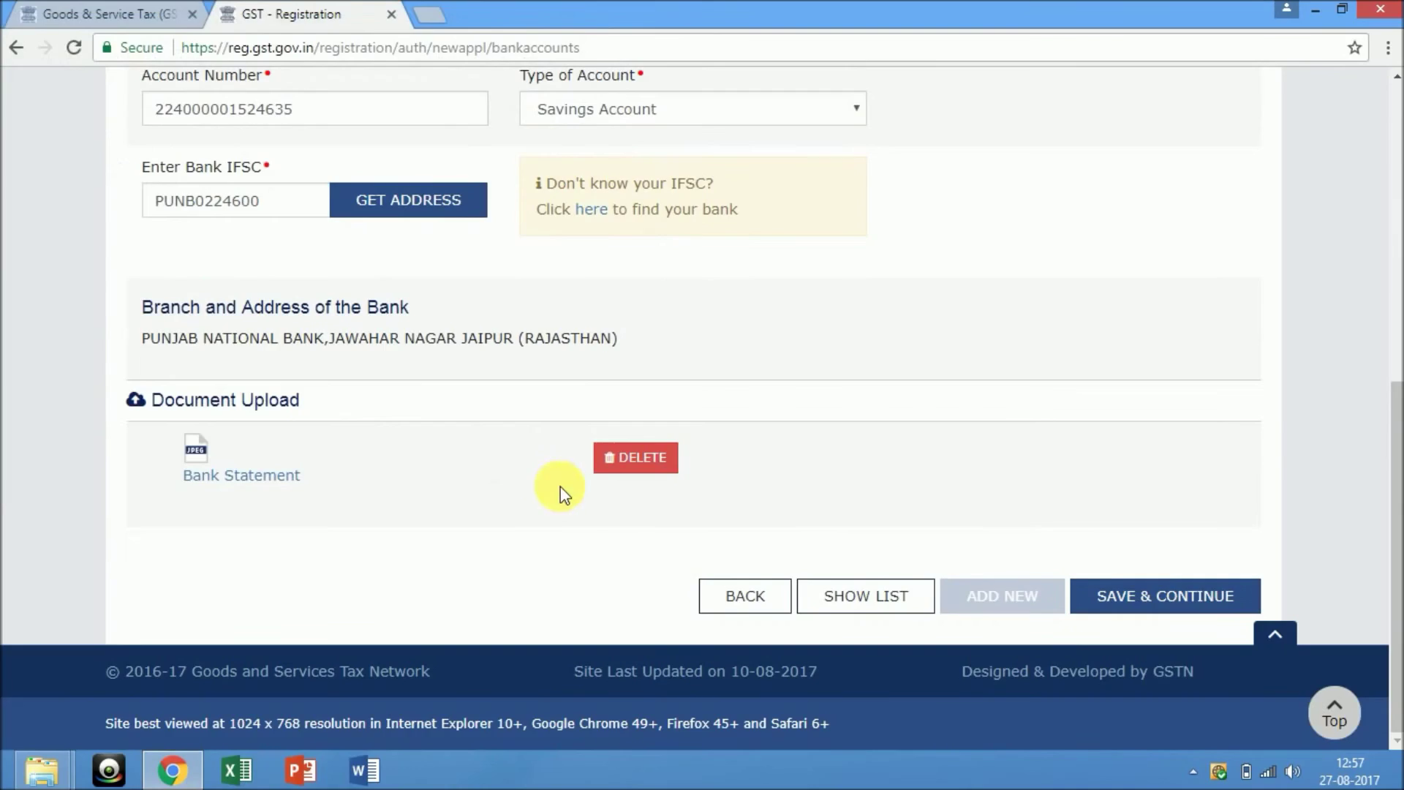
click(1147, 614)
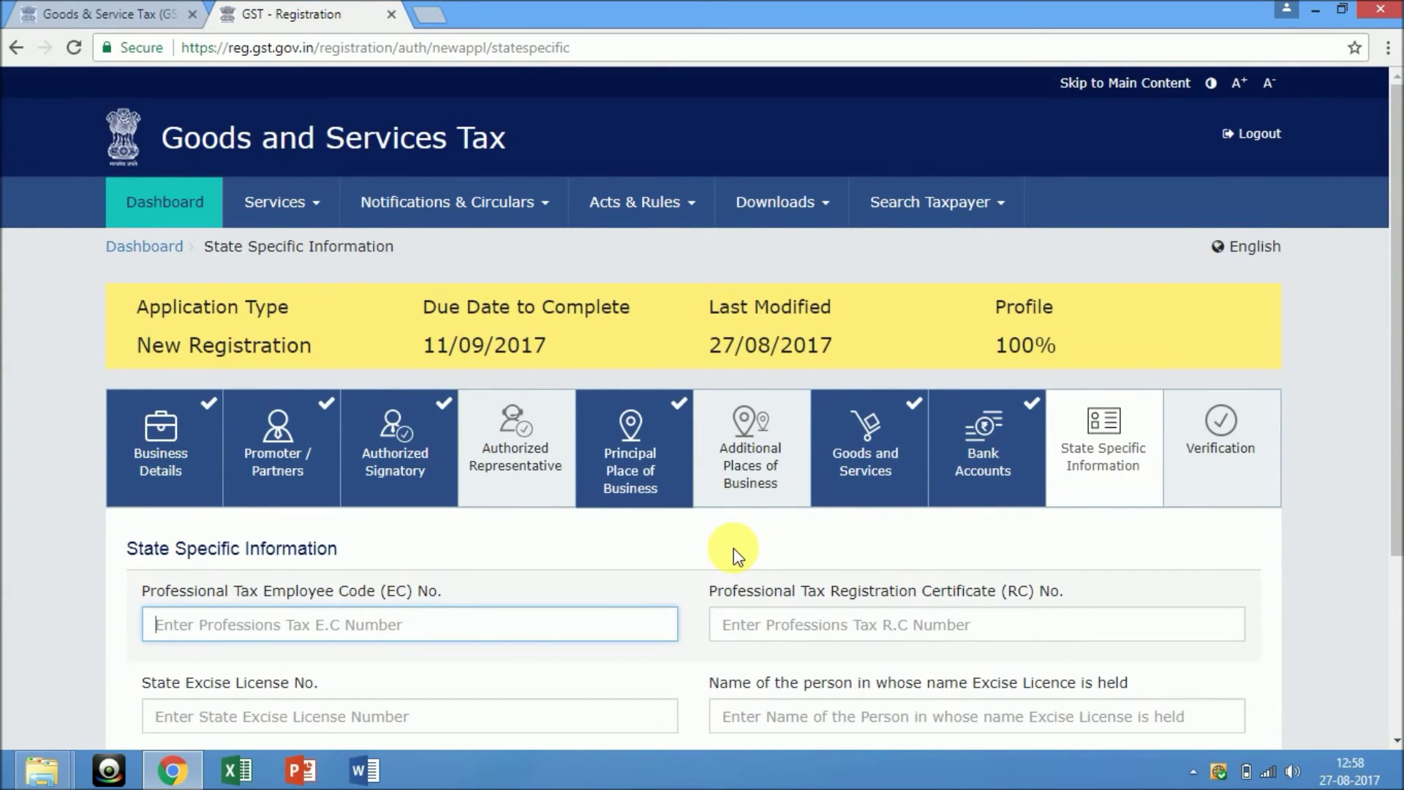
Save State Specific Information with all its fields left empty
scroll(734, 548, down, 3)
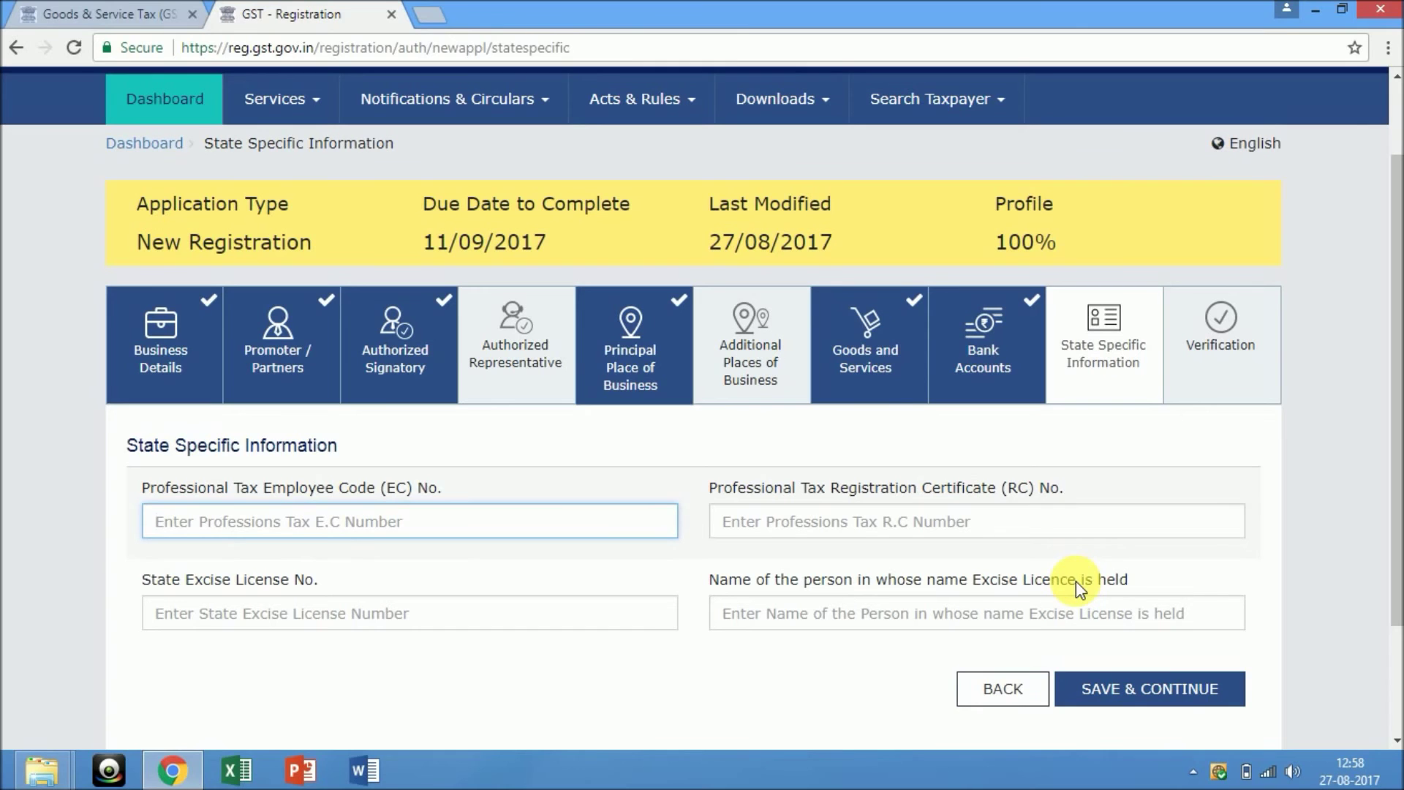
click(1140, 689)
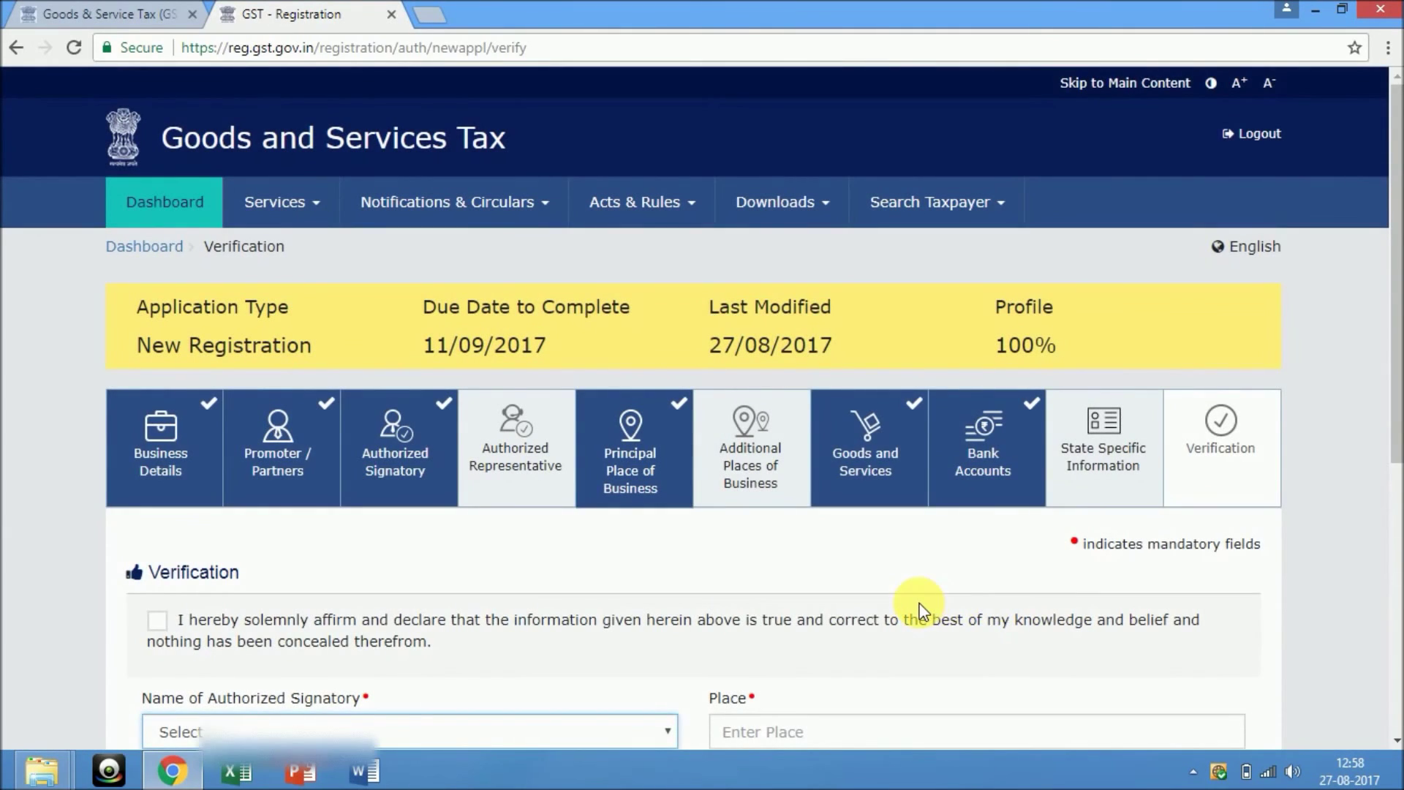
Tick the declaration, select the authorized signatory, and enter jaipur as the Place
scroll(923, 603, down, 1)
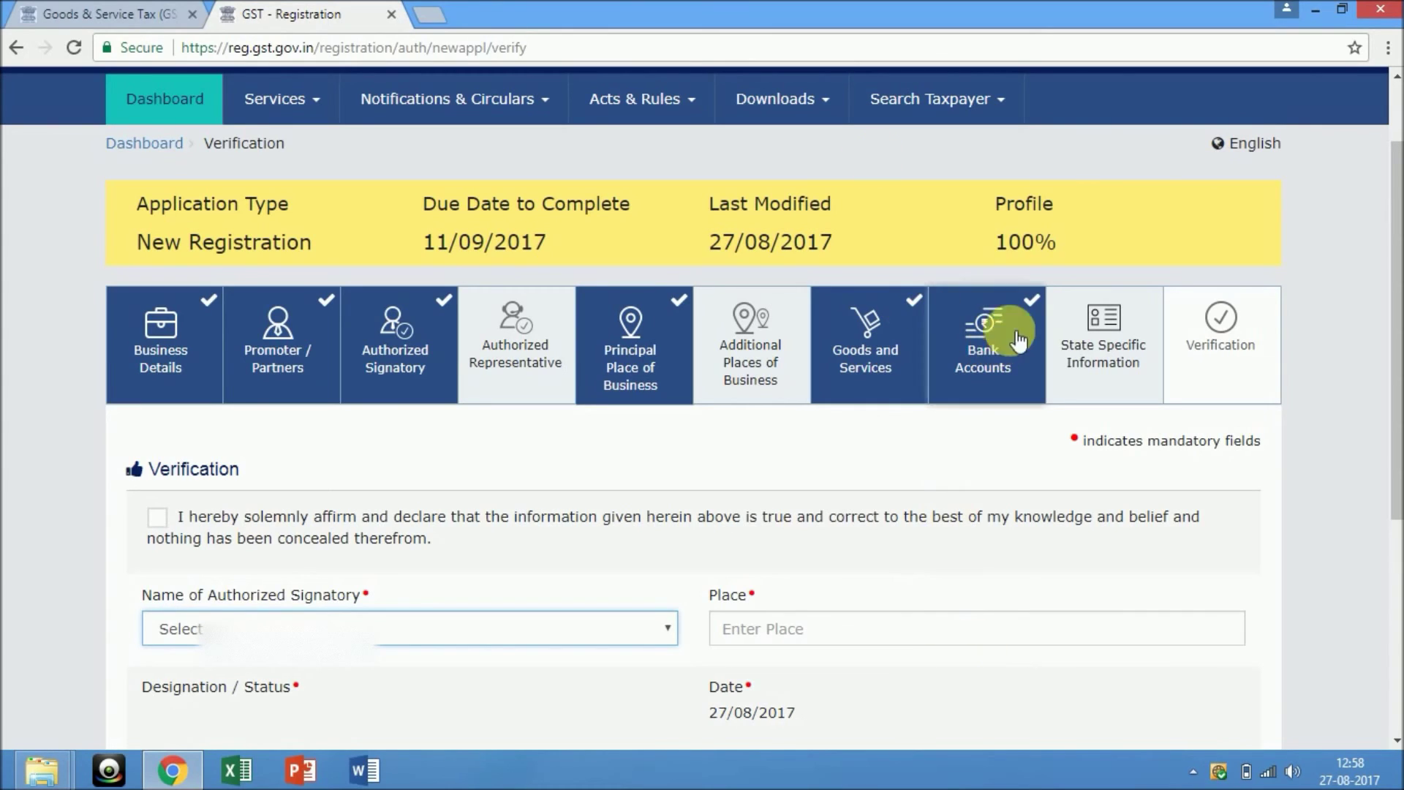
drag(993, 244, 1058, 245)
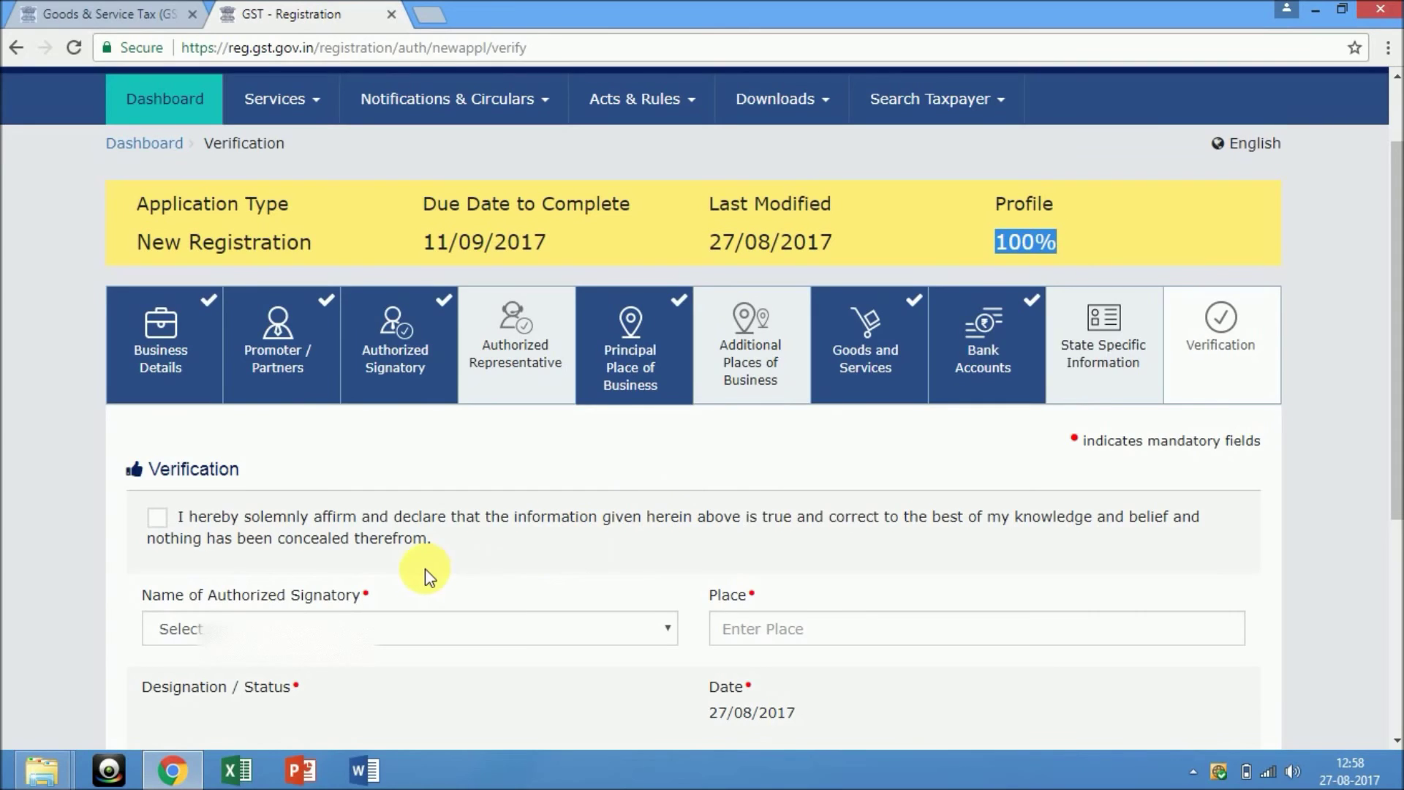
scroll(423, 573, down, 1)
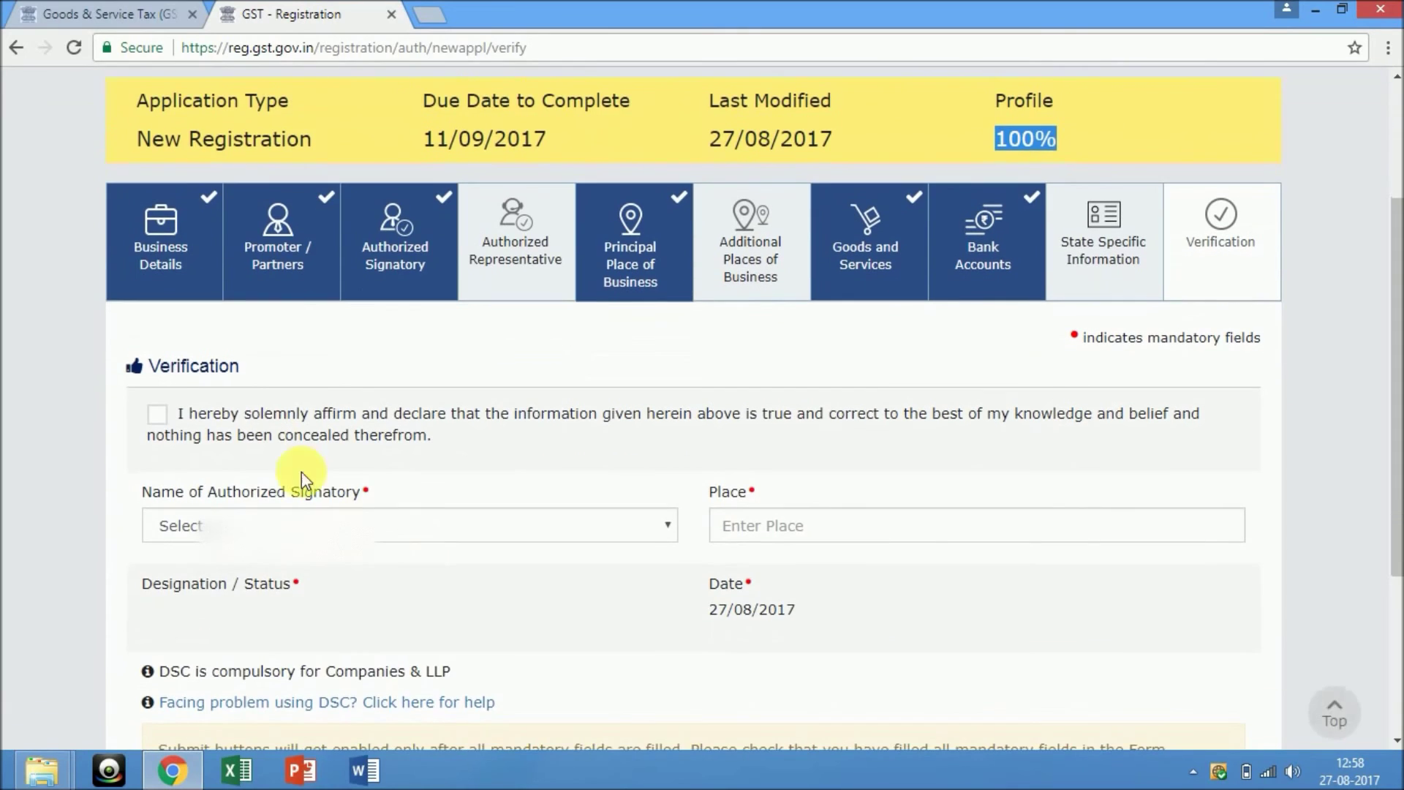
click(157, 415)
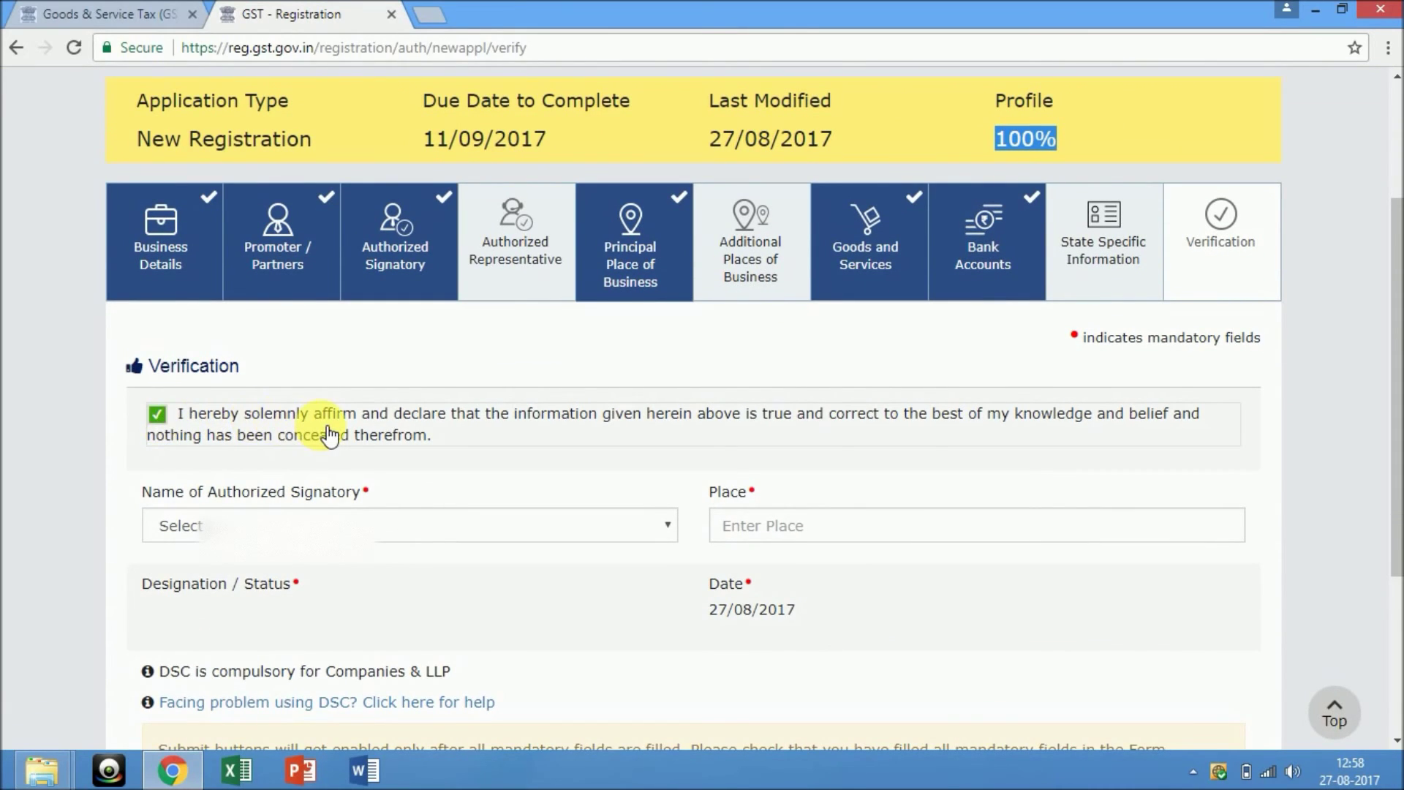
scroll(330, 437, down, 1)
click(314, 420)
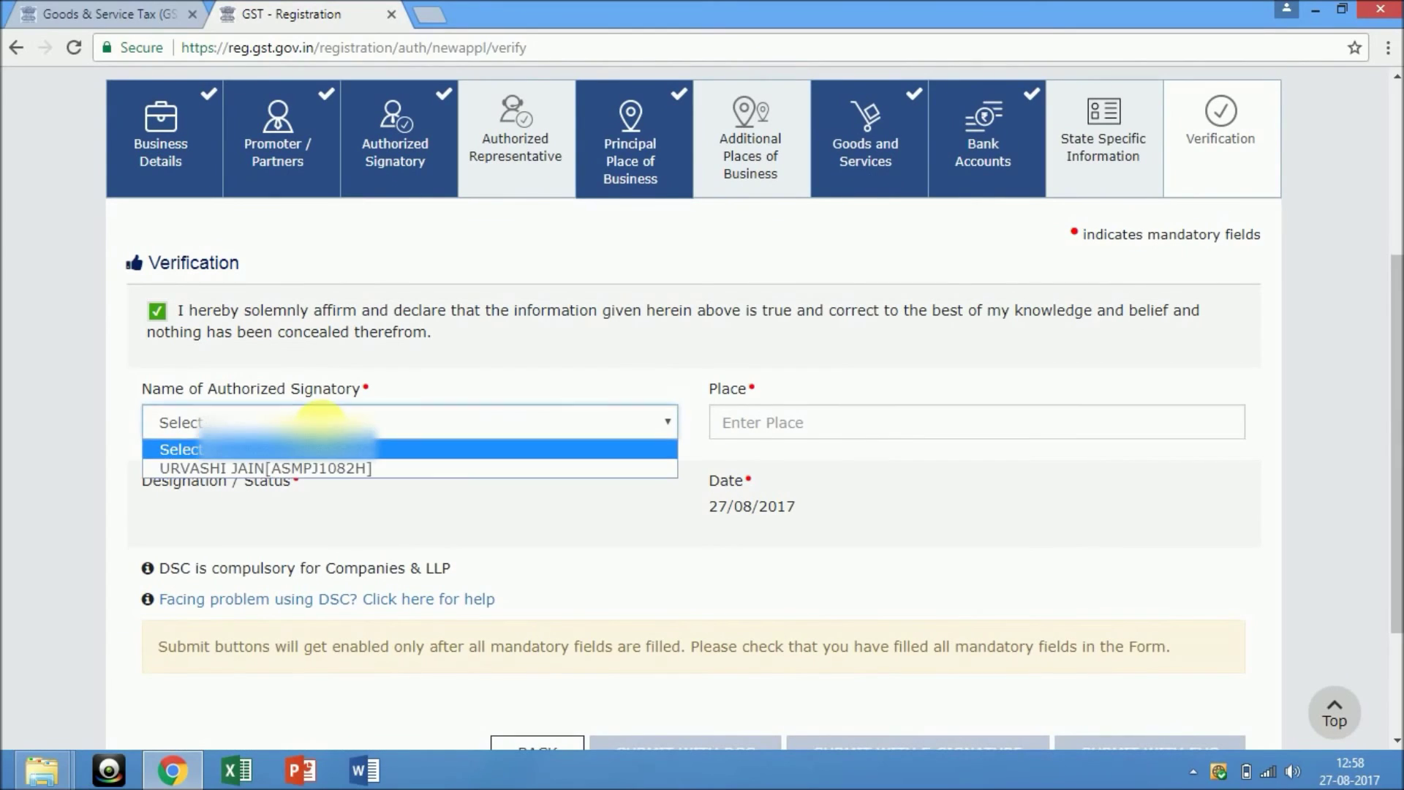
click(325, 469)
click(803, 423)
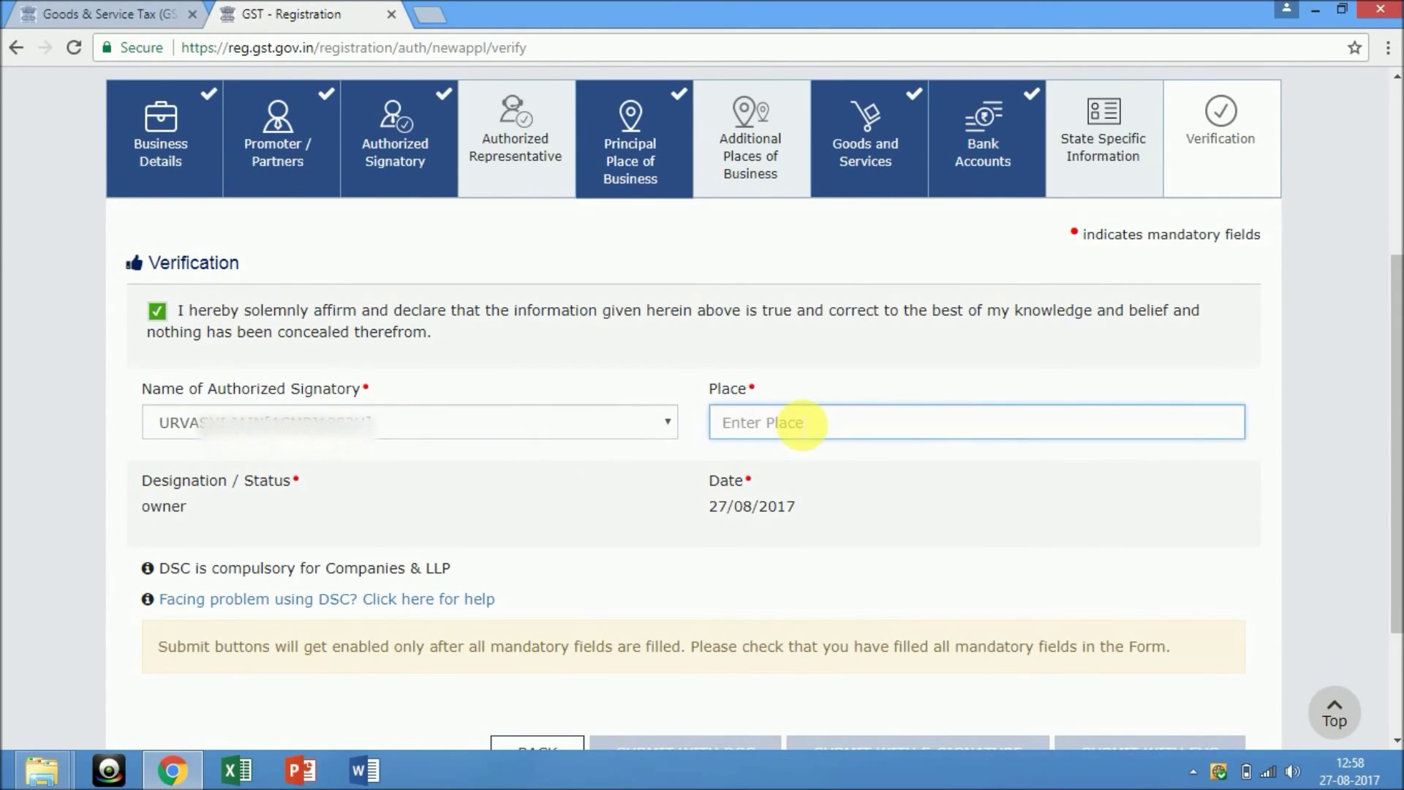
text(jaip)
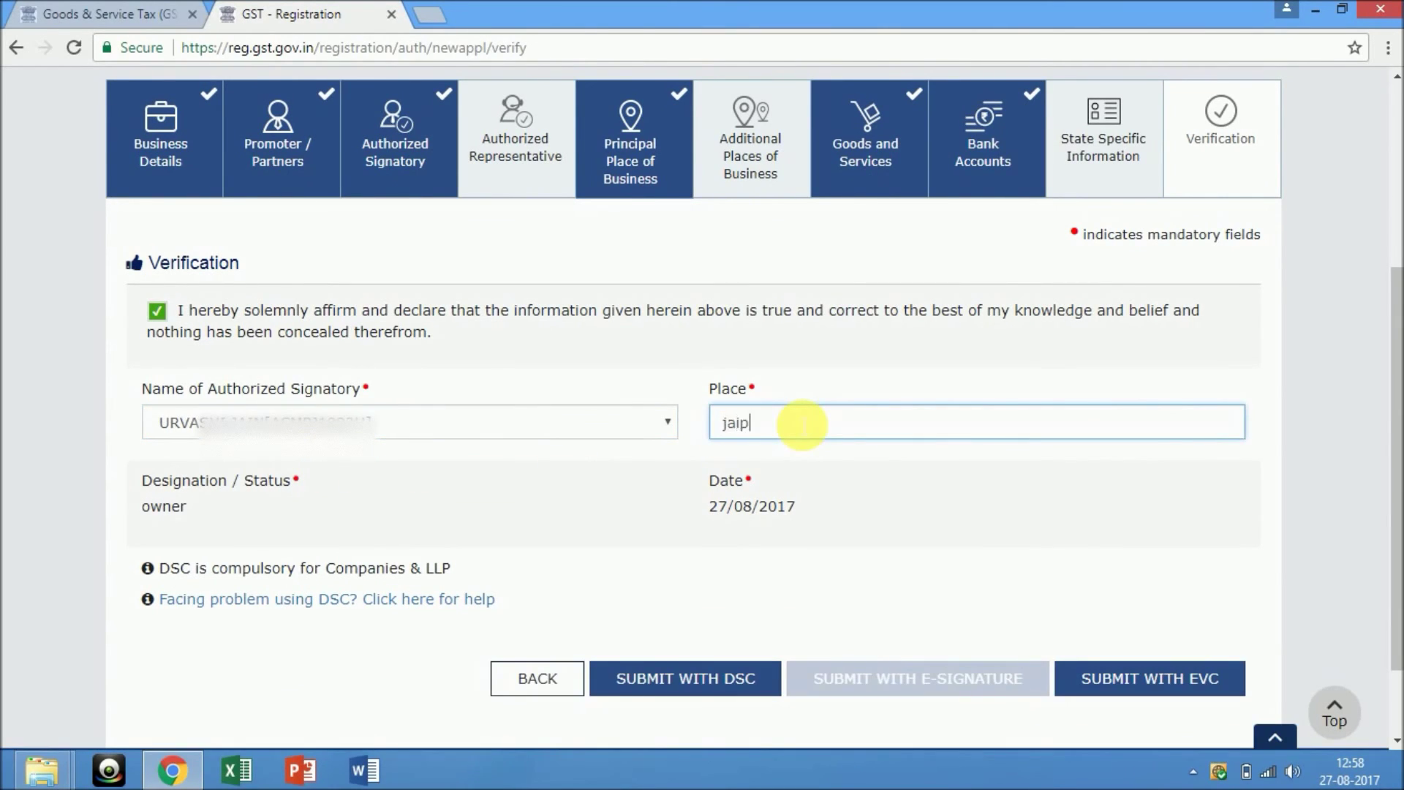
text(ur)
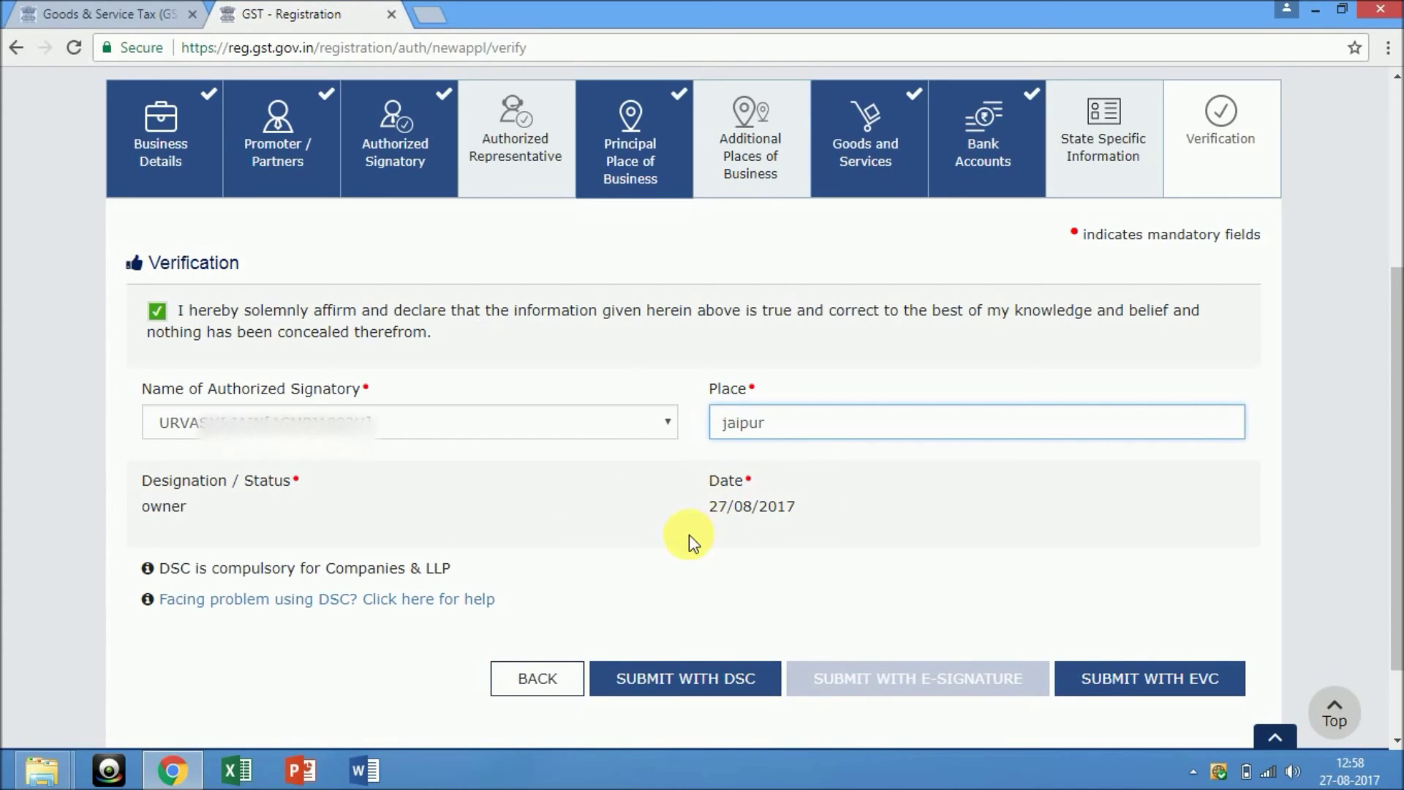
scroll(683, 534, down, 2)
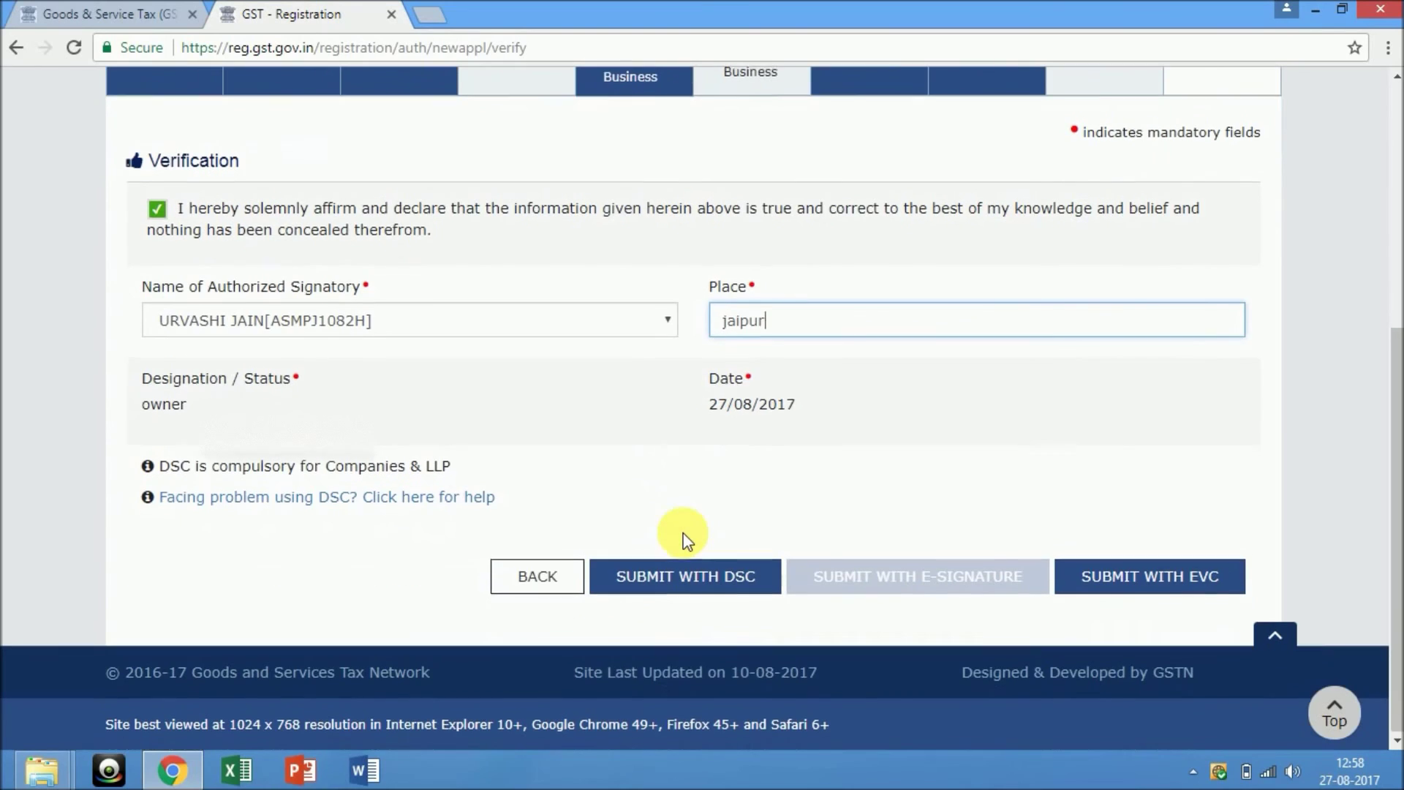